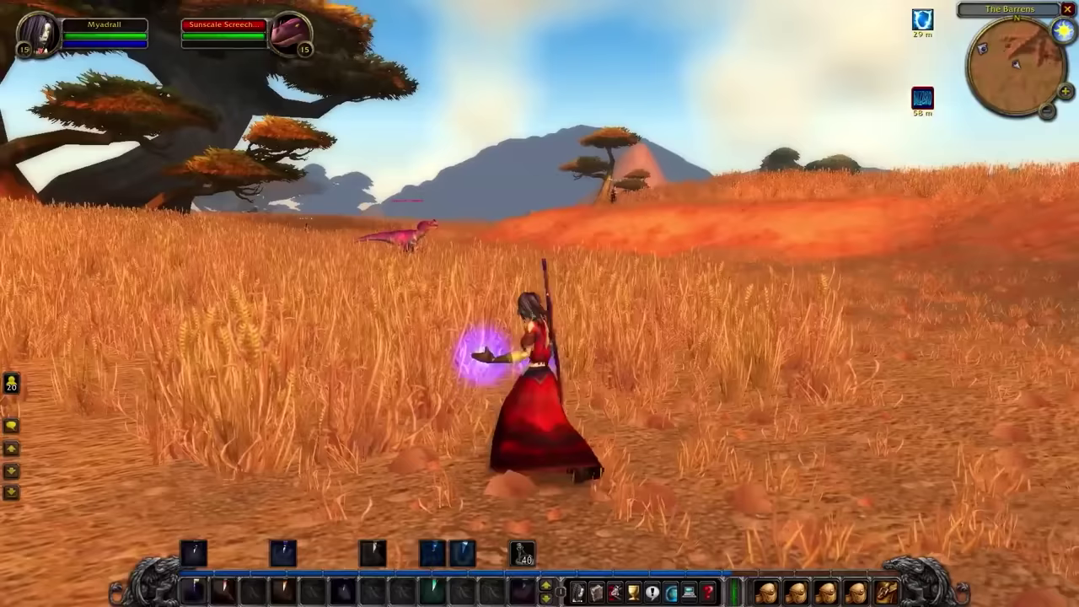
{"action": "key", "text": "1"}
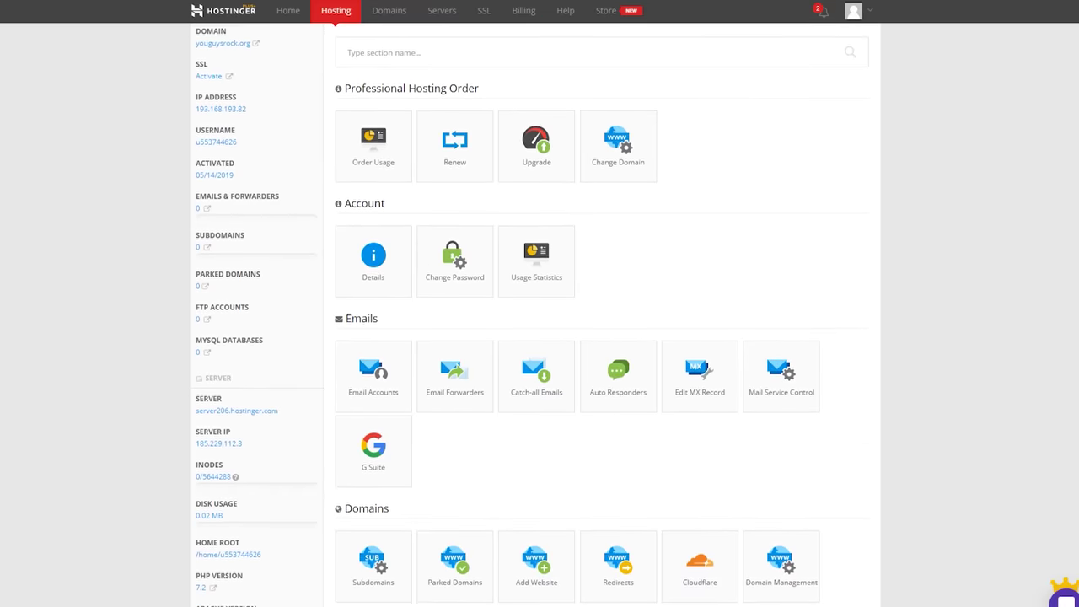
{"action": "scroll", "coordinate": [539, 316], "scroll_direction": "down", "scroll_amount": 2}
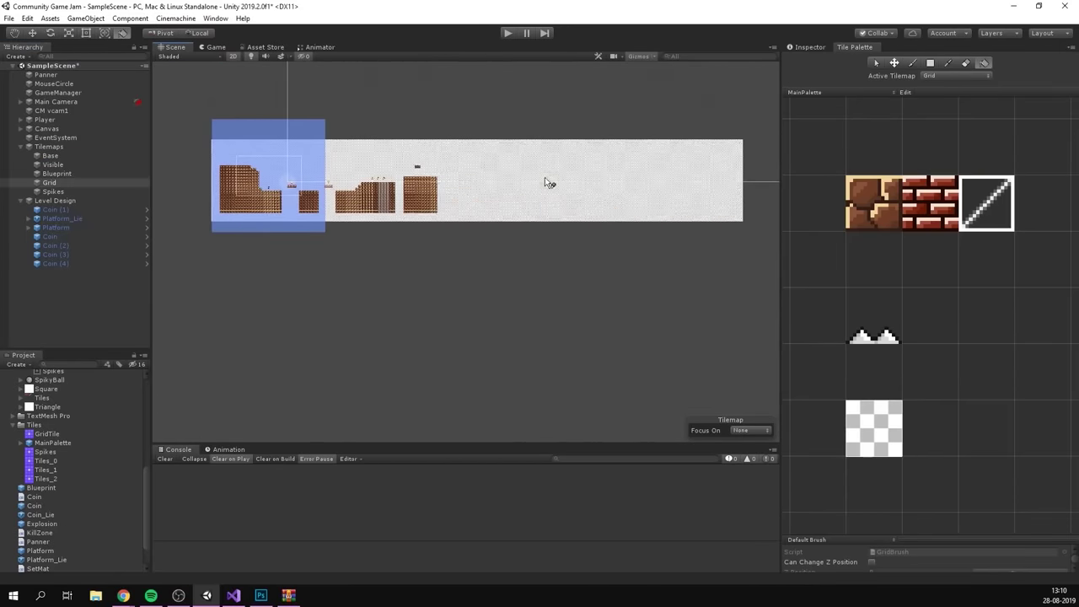
{"action": "scroll", "coordinate": [754, 205], "scroll_direction": "up", "scroll_amount": 8}
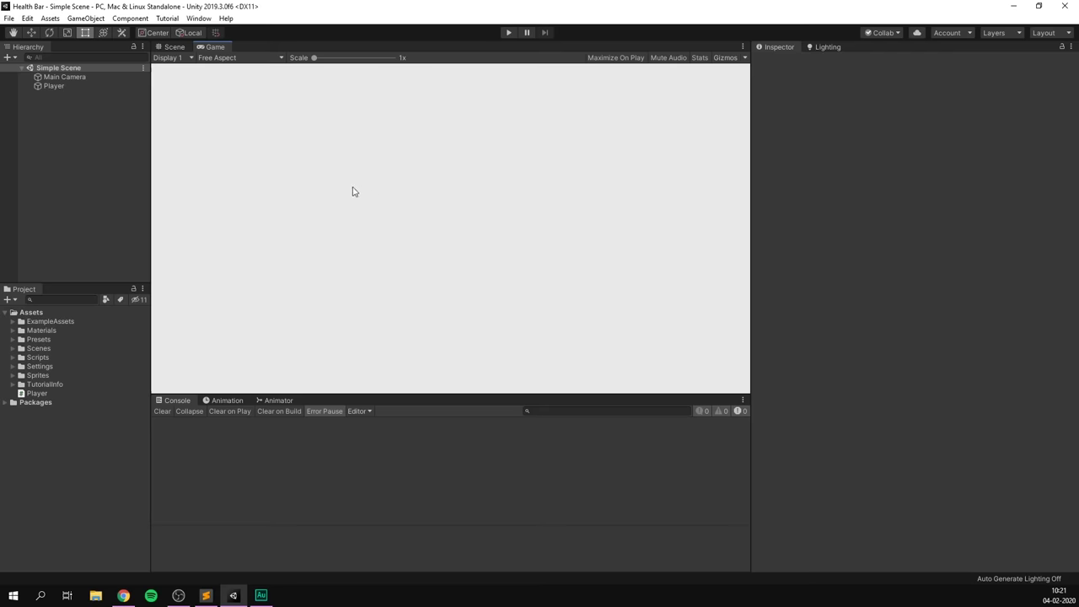
Switch to the Scene view and examine the components of the Main Camera and Player objects.
{"action": "left_click", "coordinate": [174, 47]}
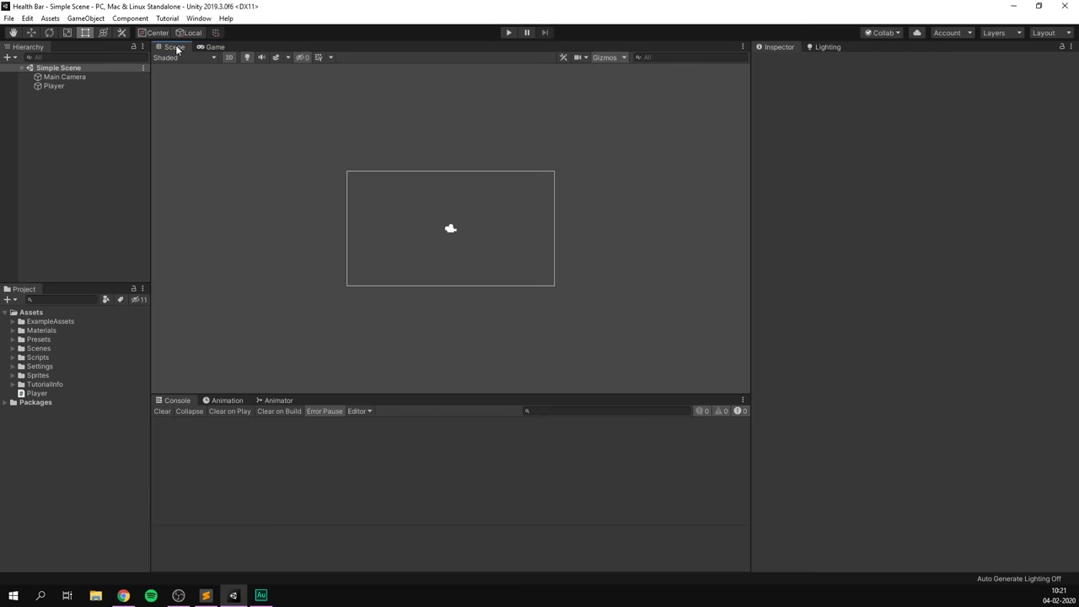
{"action": "left_click", "coordinate": [92, 76]}
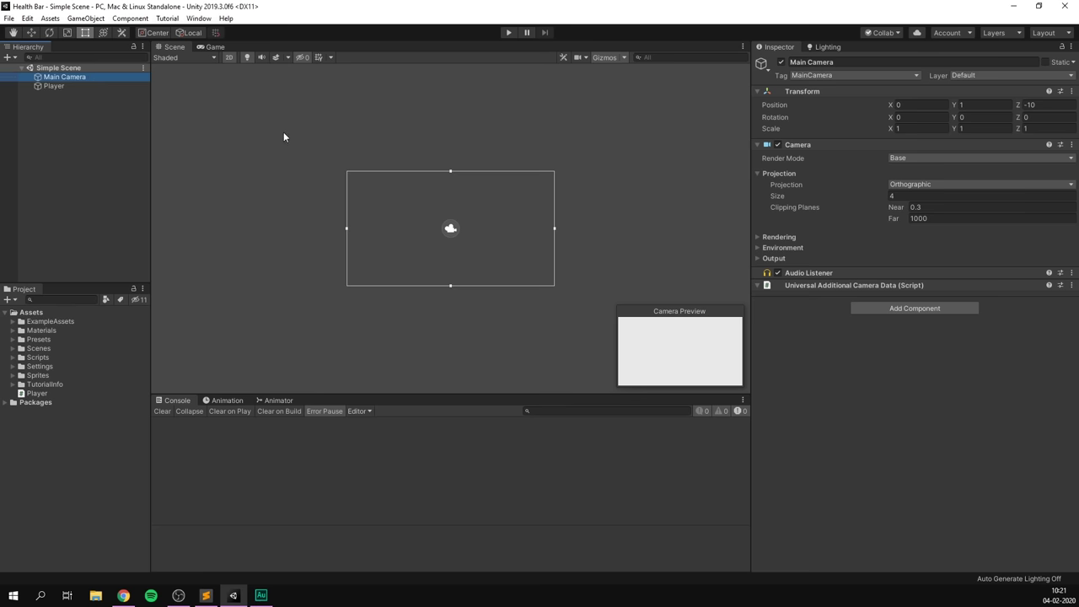
{"action": "left_click", "coordinate": [84, 85]}
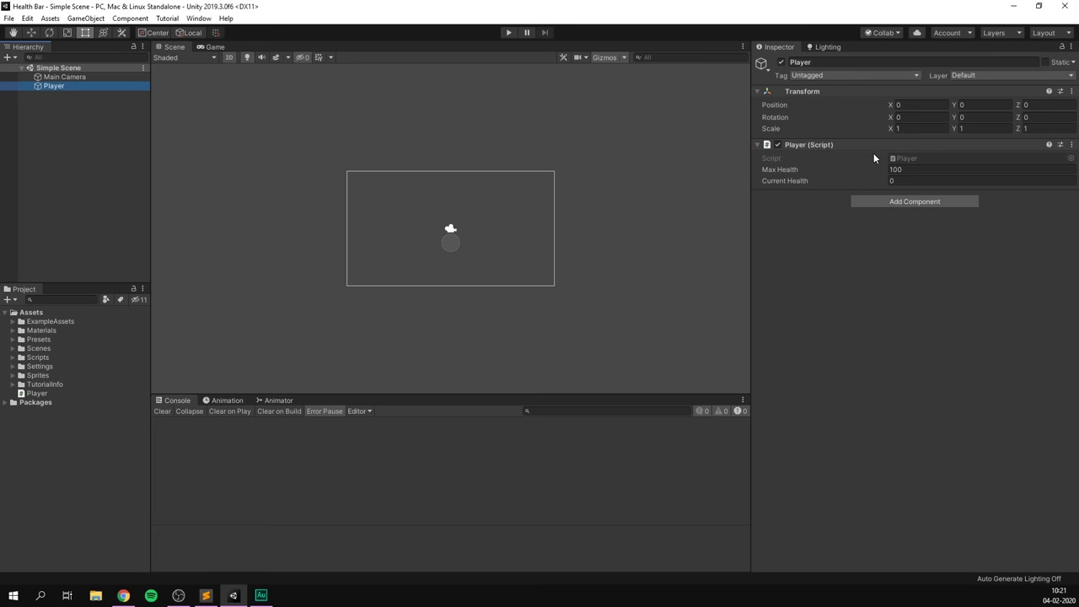
{"action": "left_click", "coordinate": [86, 124]}
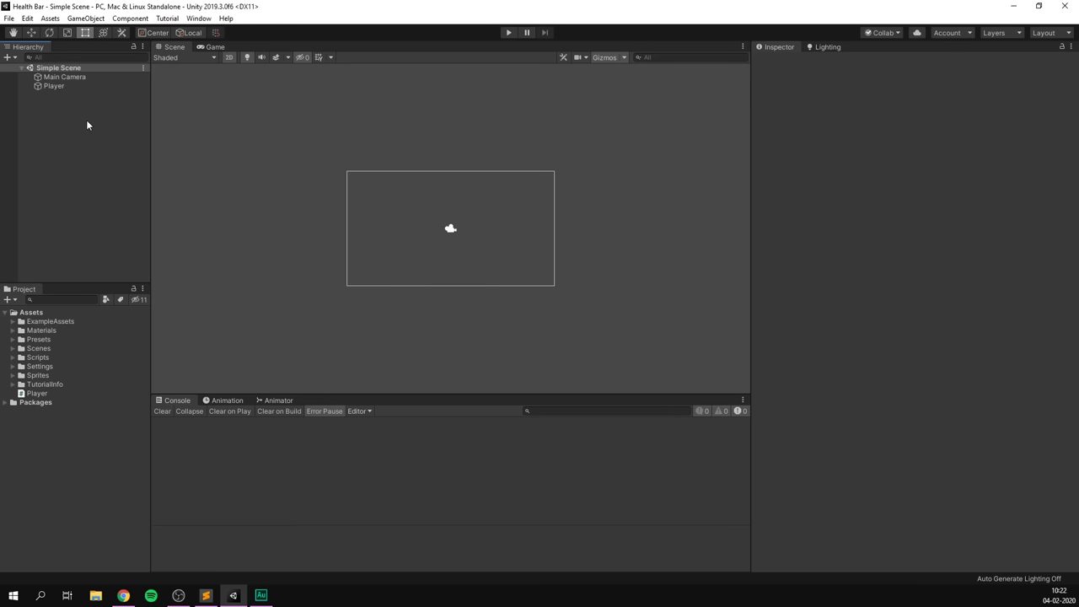
Add a UI Image to the scene, together with its canvas.
{"action": "right_click", "coordinate": [64, 129]}
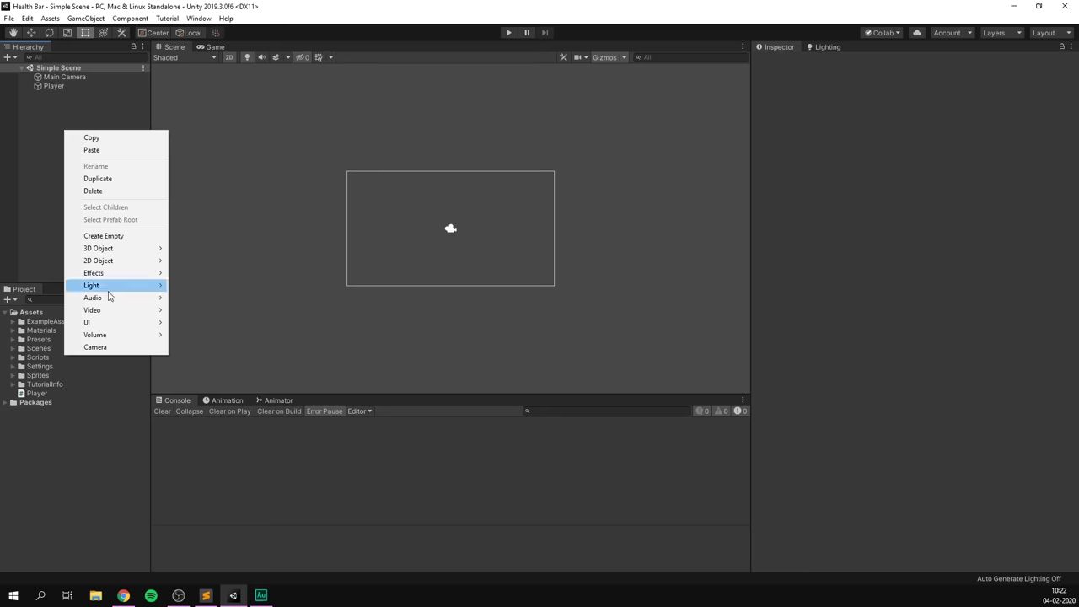
{"action": "mouse_move", "coordinate": [116, 327]}
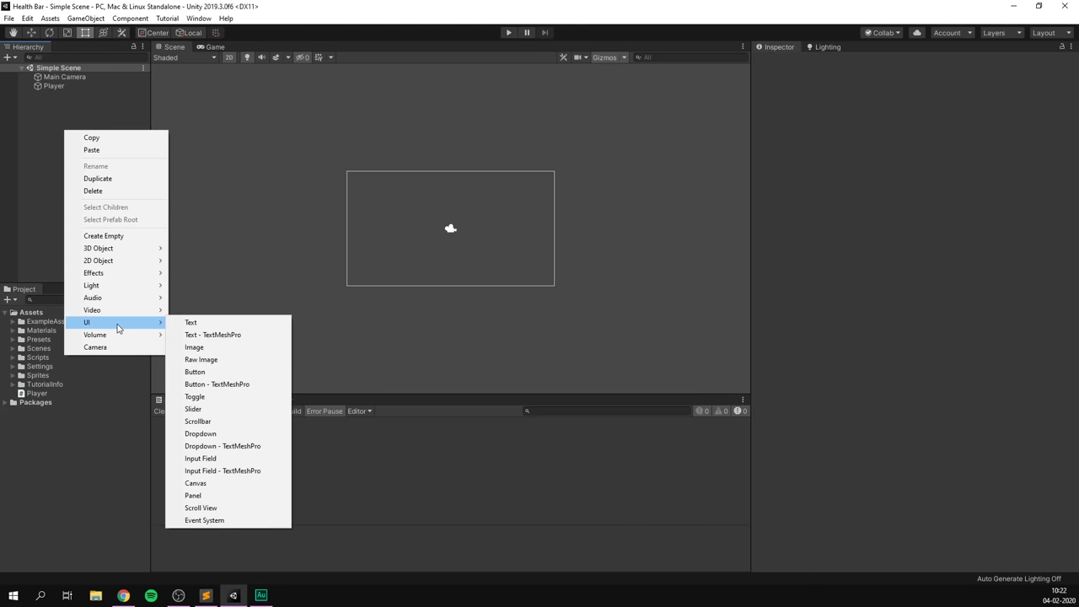
{"action": "left_click", "coordinate": [215, 351]}
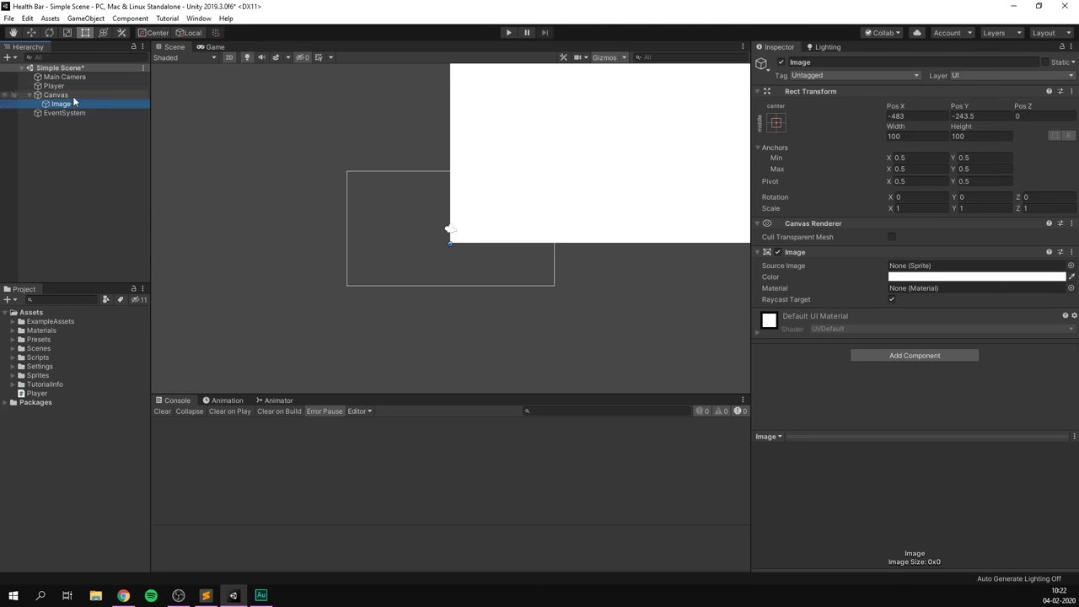
Frame the canvas, move the image to its centre, and undo a trial resize about the image's centre.
{"action": "left_click", "coordinate": [68, 95]}
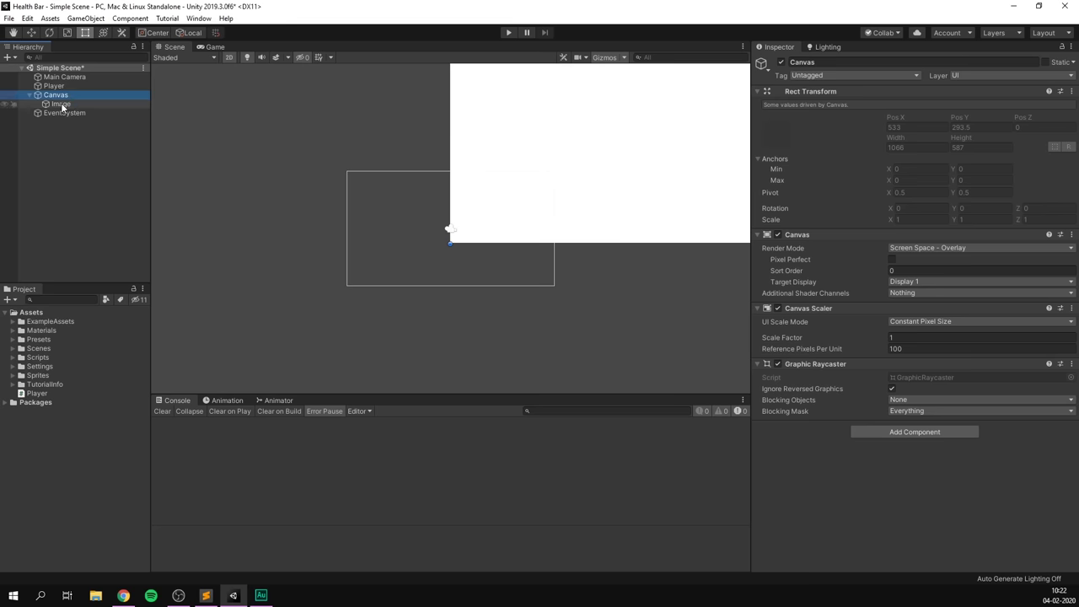
{"action": "key", "text": "f"}
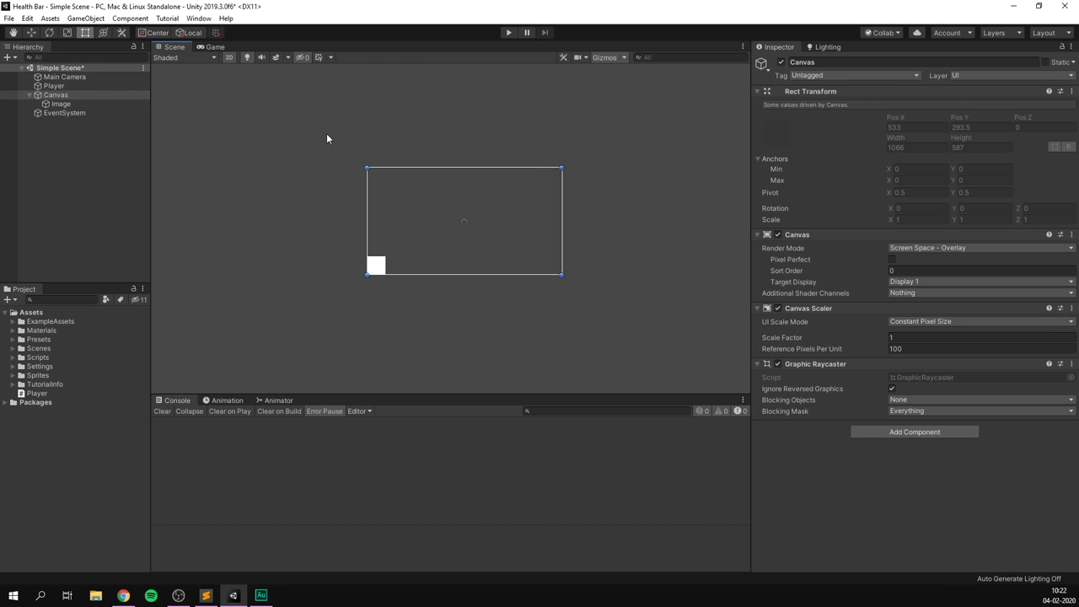
{"action": "scroll", "coordinate": [431, 214], "scroll_direction": "up", "scroll_amount": 4}
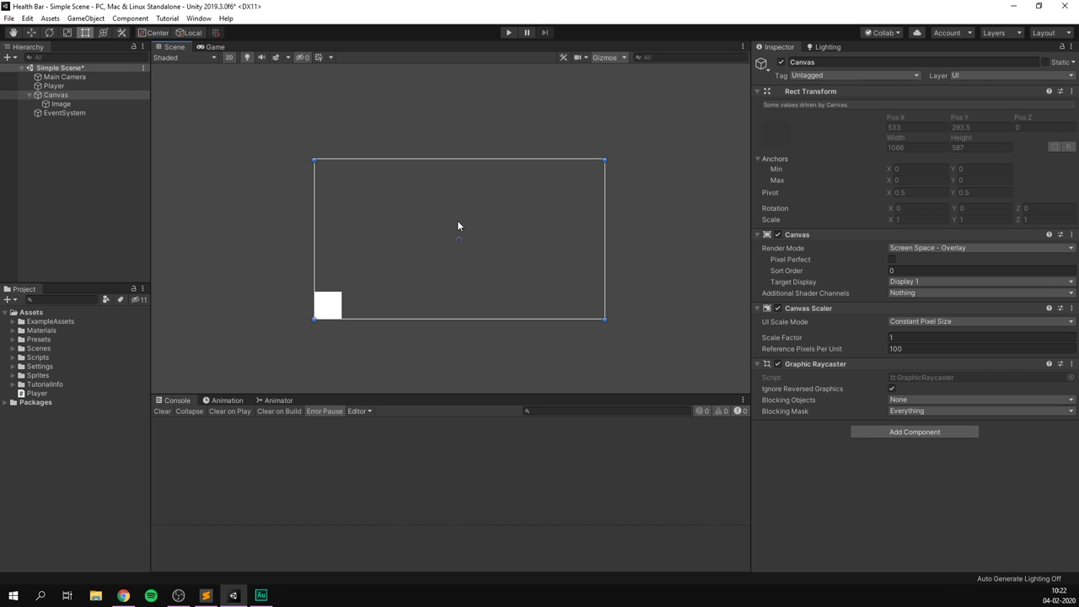
{"action": "scroll", "coordinate": [458, 225], "scroll_direction": "up", "scroll_amount": 4}
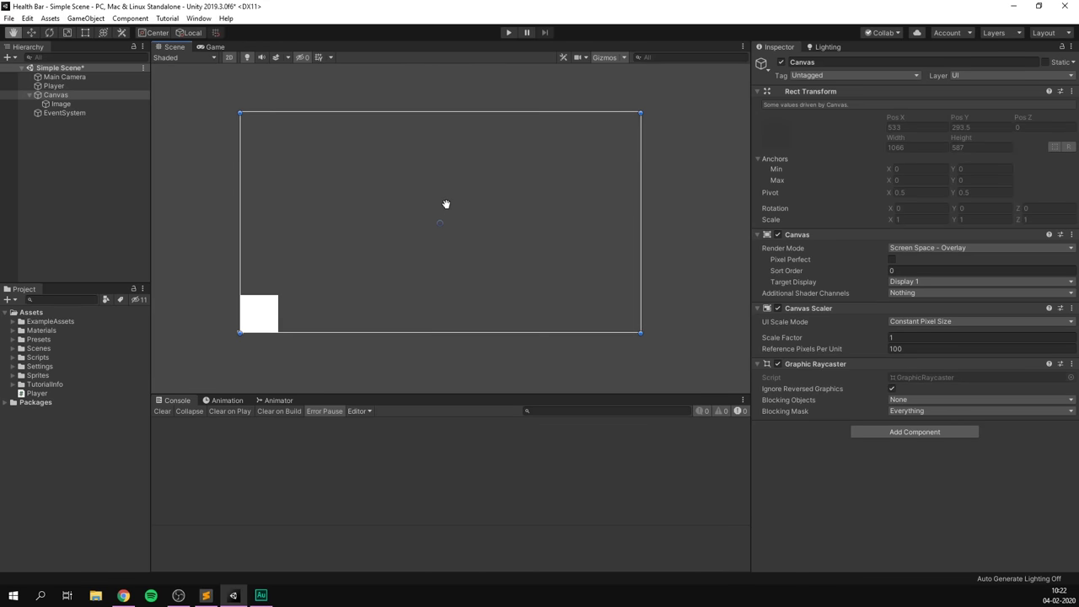
{"action": "middle_click_drag", "start_coordinate": [446, 204], "coordinate": [446, 203]}
{"action": "left_click", "coordinate": [101, 105]}
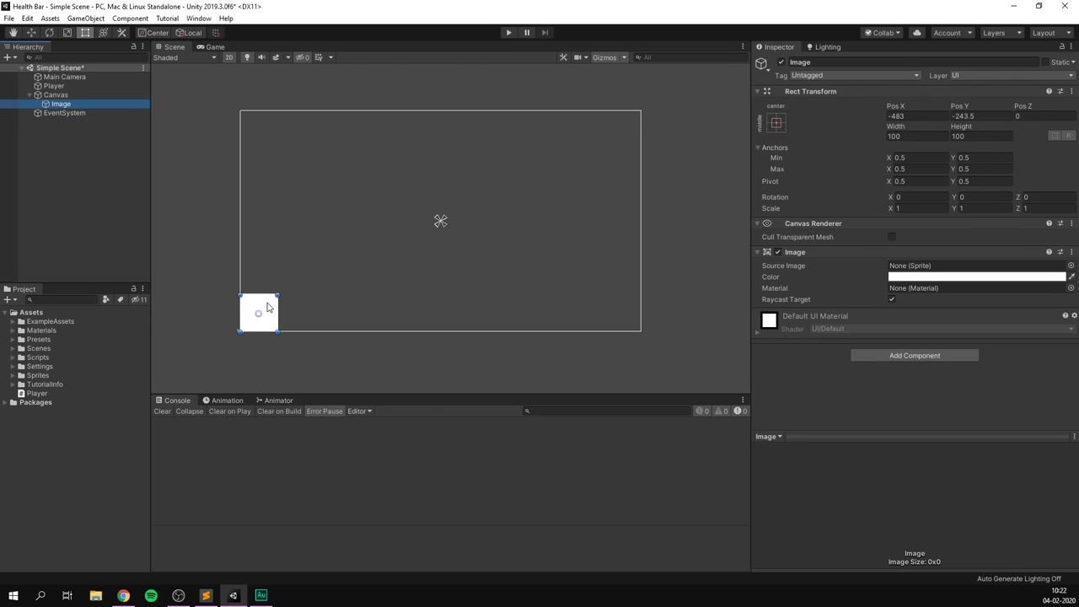
{"action": "left_click_drag", "start_coordinate": [267, 307], "coordinate": [449, 213]}
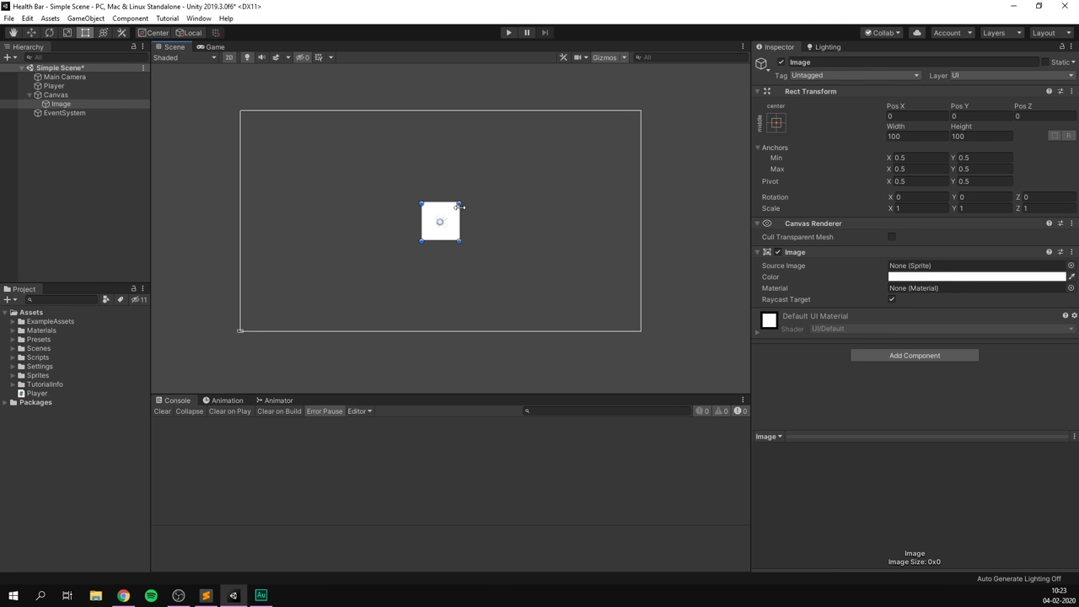
{"action": "left_click_drag", "start_coordinate": [459, 203], "coordinate": [495, 209], "text": "alt"}
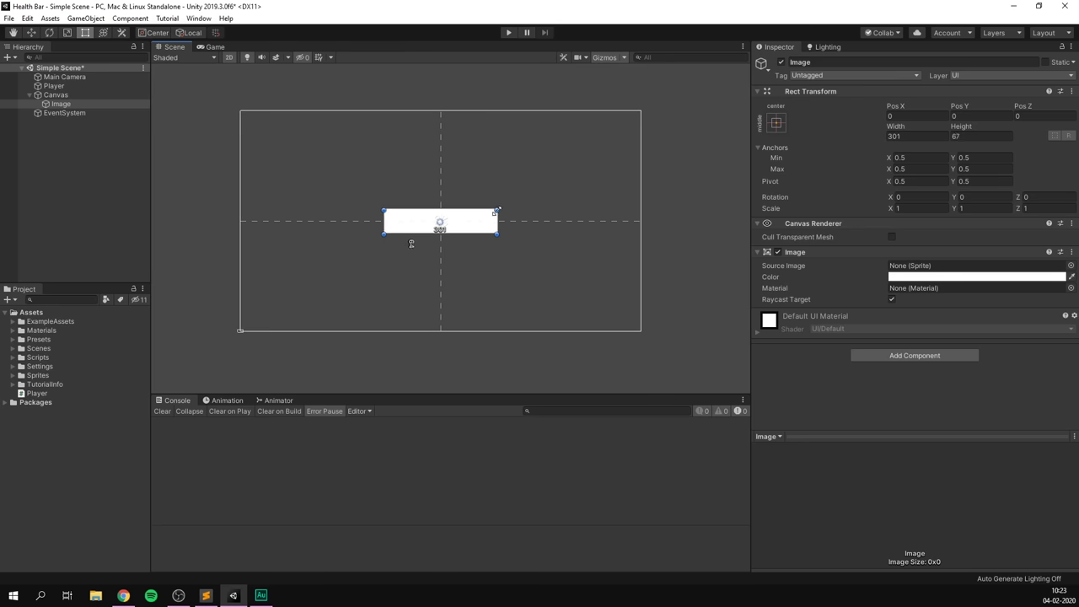
{"action": "key", "text": "ctrl+z"}
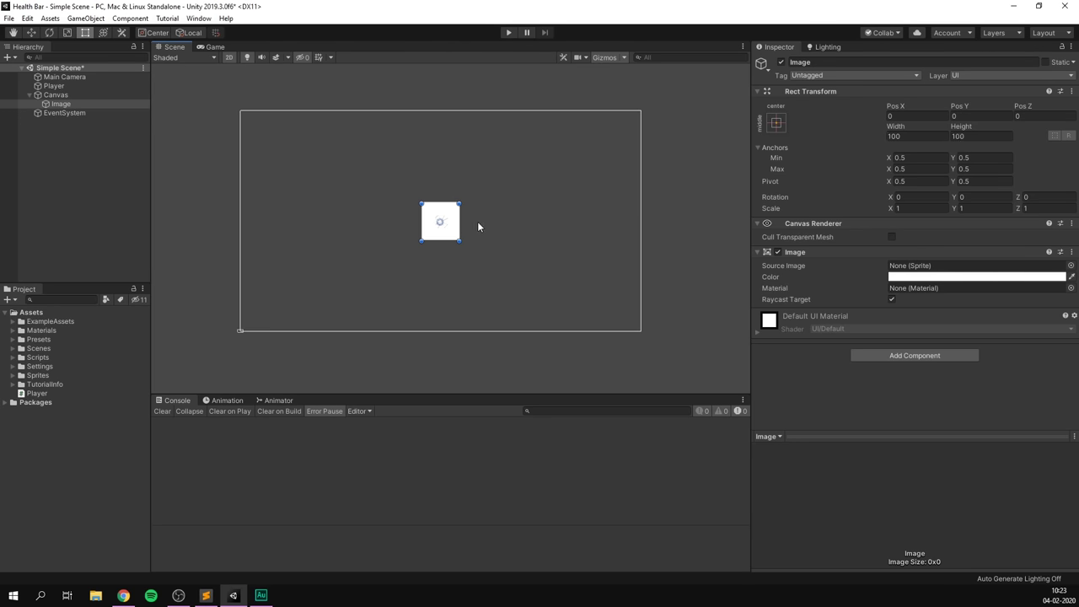
Assign the Bar sprite from the Sprites folder as the image's source and set the image to its native size.
{"action": "left_click", "coordinate": [12, 375]}
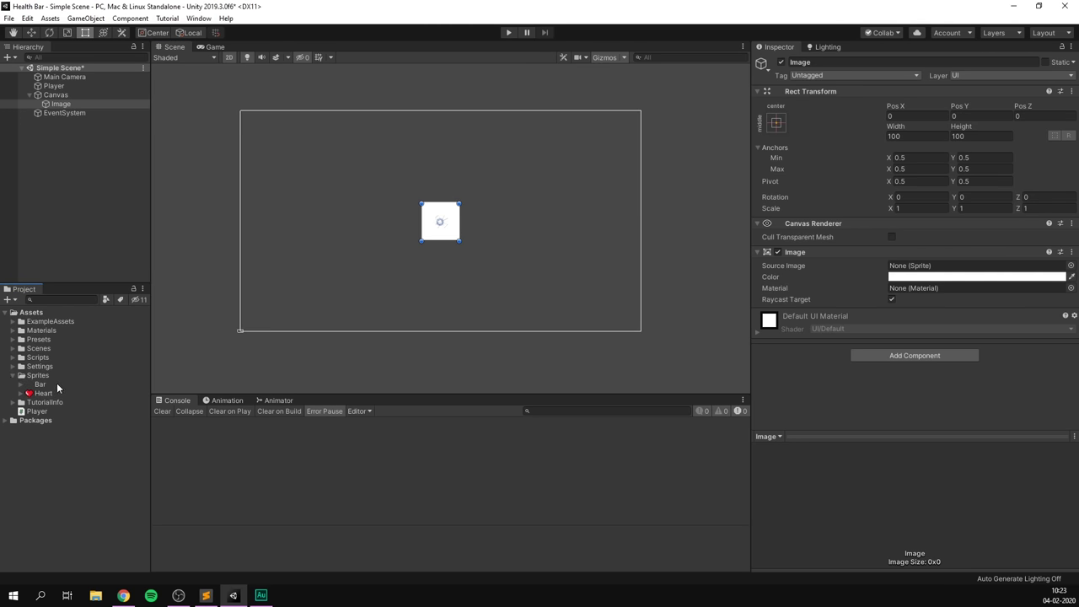
{"action": "left_click", "coordinate": [40, 383]}
{"action": "left_click", "coordinate": [50, 393]}
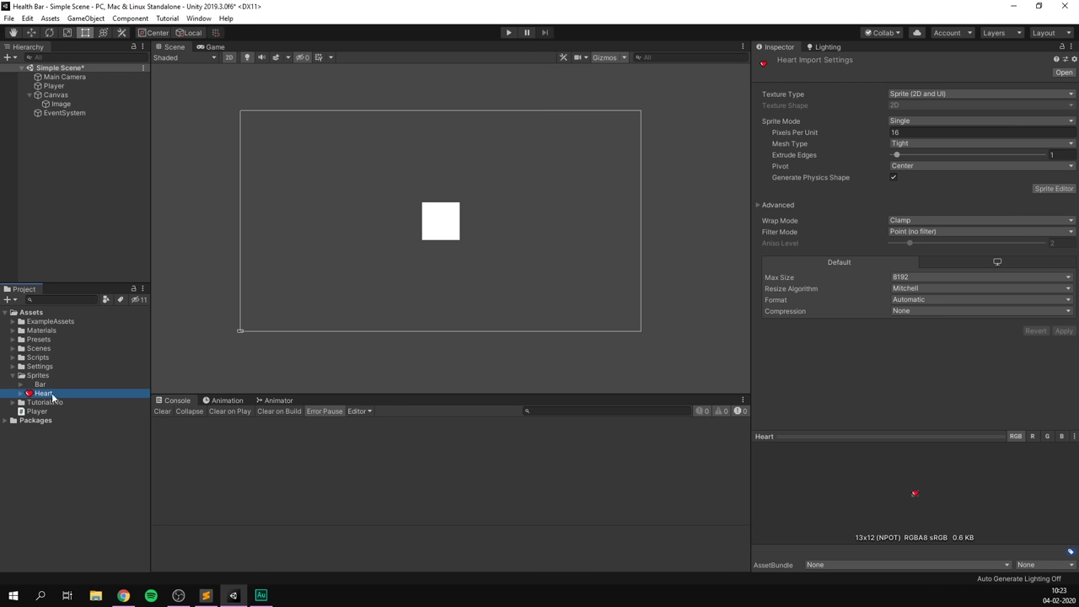
{"action": "left_click", "coordinate": [64, 104]}
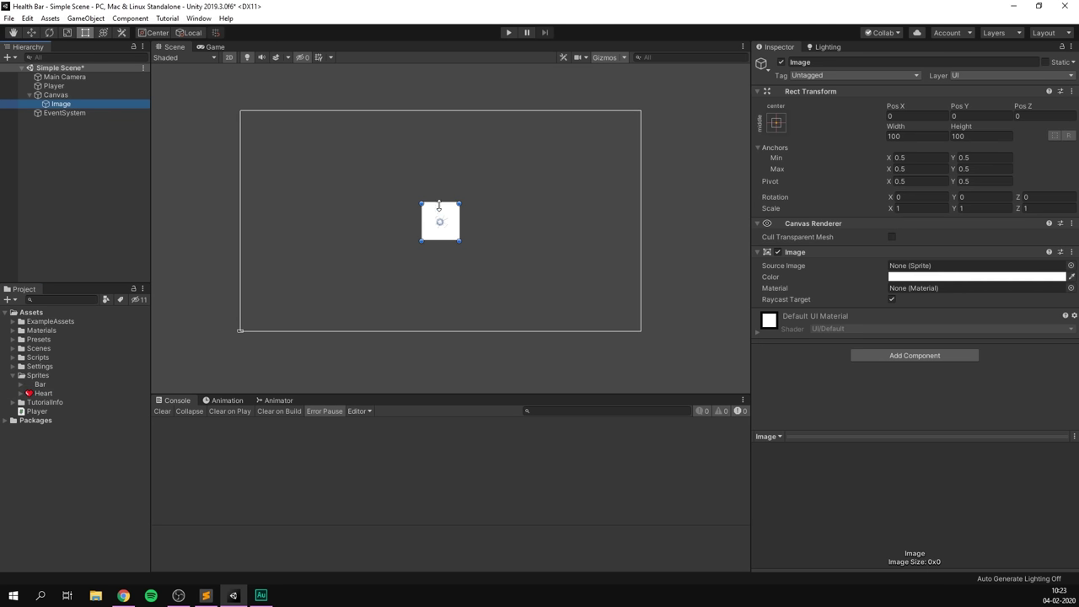
{"action": "left_click_drag", "start_coordinate": [42, 391], "coordinate": [910, 277]}
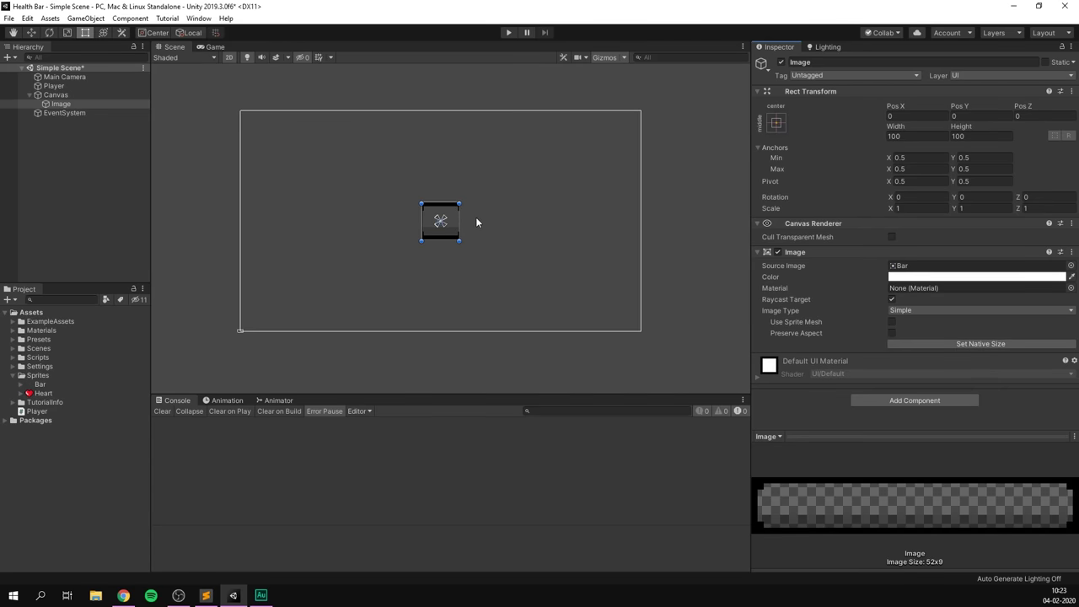
{"action": "left_click", "coordinate": [968, 343]}
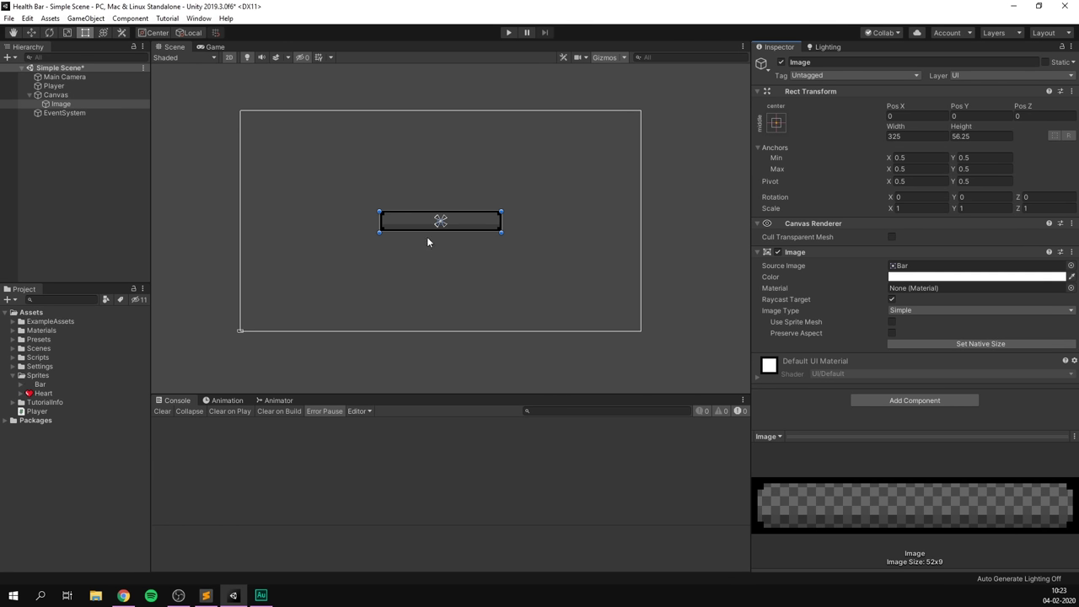
Rename the Image object as Border.
{"action": "scroll", "coordinate": [430, 253], "scroll_direction": "up", "scroll_amount": 3}
{"action": "scroll", "coordinate": [433, 266], "scroll_direction": "down", "scroll_amount": 1}
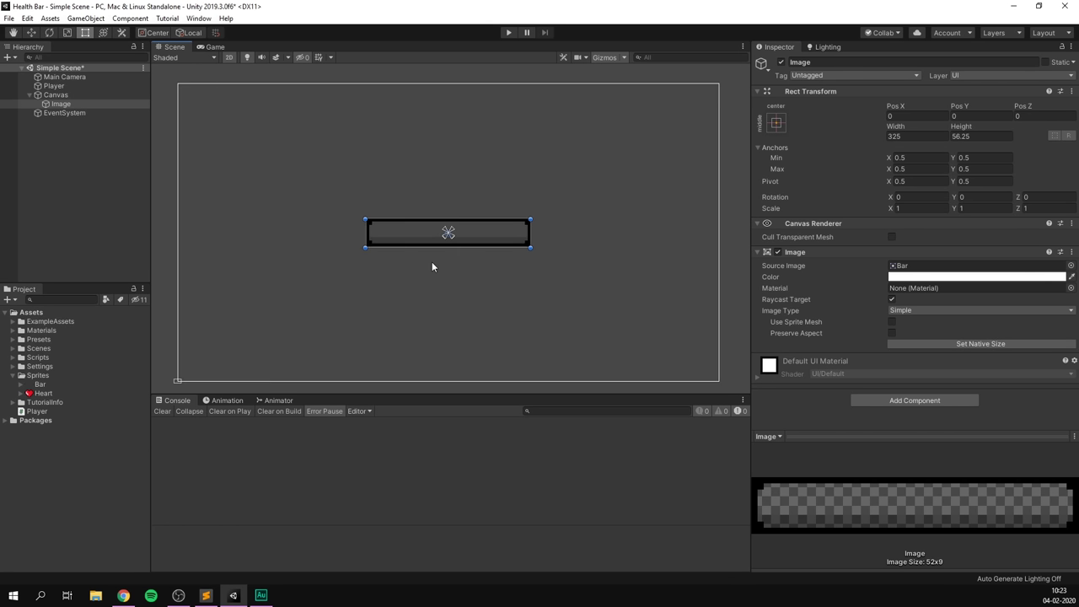
{"action": "scroll", "coordinate": [432, 267], "scroll_direction": "down", "scroll_amount": 1}
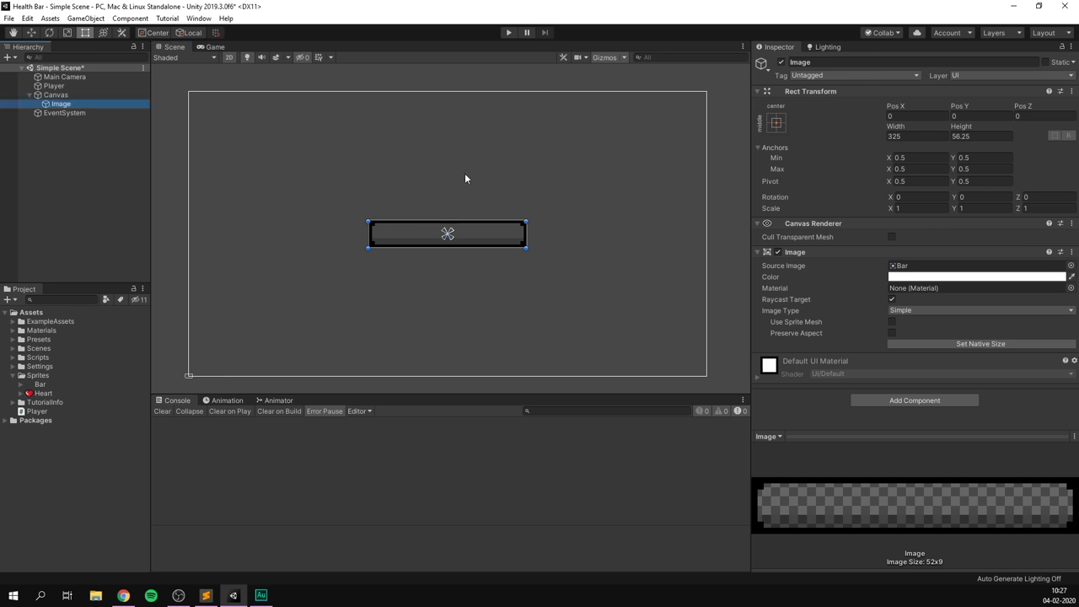
{"action": "left_click", "coordinate": [804, 62]}
{"action": "type", "text": "Borde"}
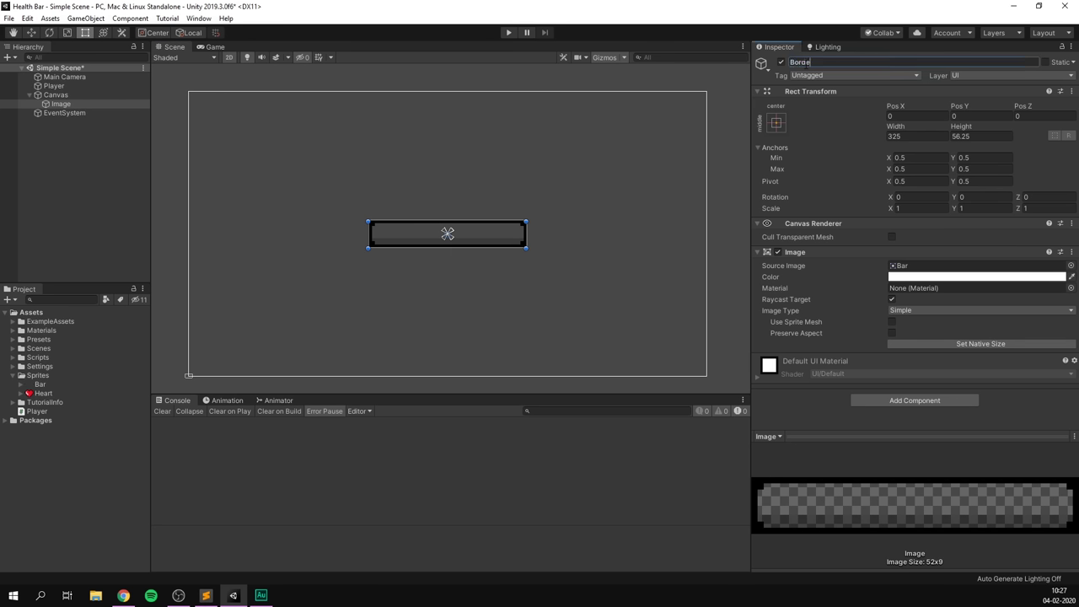
{"action": "type", "text": "r"}
{"action": "key", "text": "Return"}
Create an empty object under the Canvas and name it Health bar.
{"action": "right_click", "coordinate": [89, 94]}
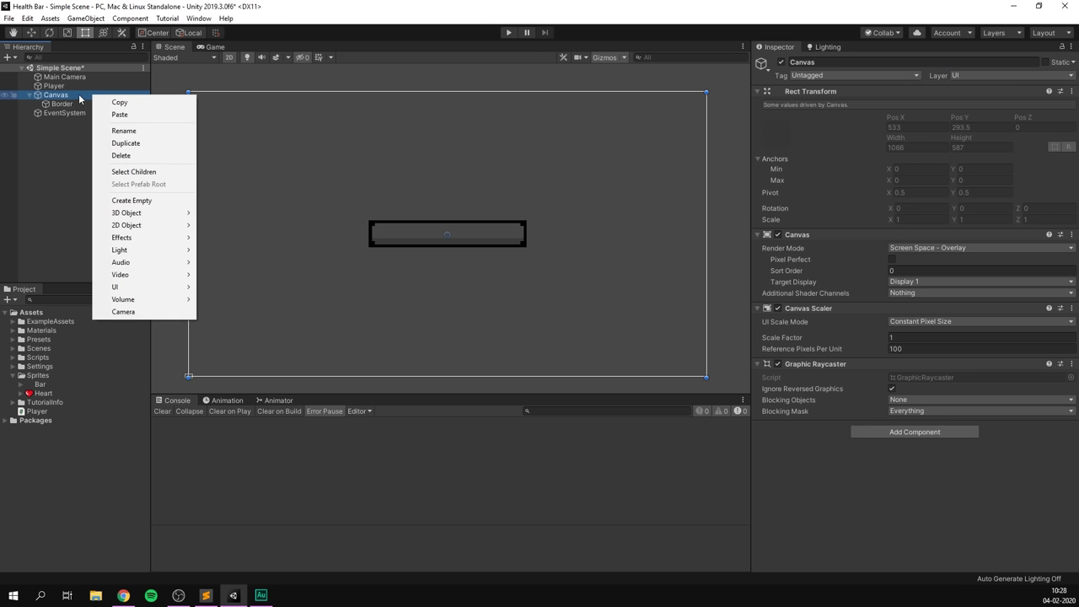
{"action": "left_click", "coordinate": [133, 201]}
{"action": "left_click", "coordinate": [835, 62]}
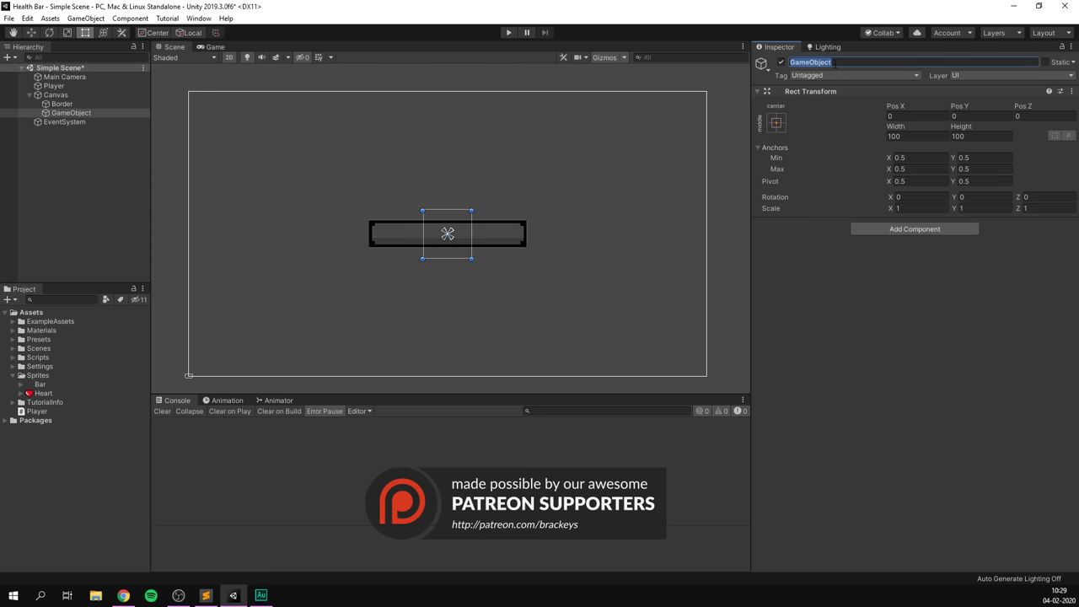
{"action": "type", "text": "Health bar"}
{"action": "key", "text": "Return"}
Resize Health bar to fit the border, about 325 by 56, and make Border its child.
{"action": "left_click_drag", "start_coordinate": [422, 210], "coordinate": [367, 221]}
{"action": "mouse_move", "coordinate": [472, 259]}
{"action": "left_mouse_down"}
{"action": "mouse_move", "coordinate": [472, 241]}
{"action": "mouse_move", "coordinate": [526, 248]}
{"action": "left_mouse_up"}
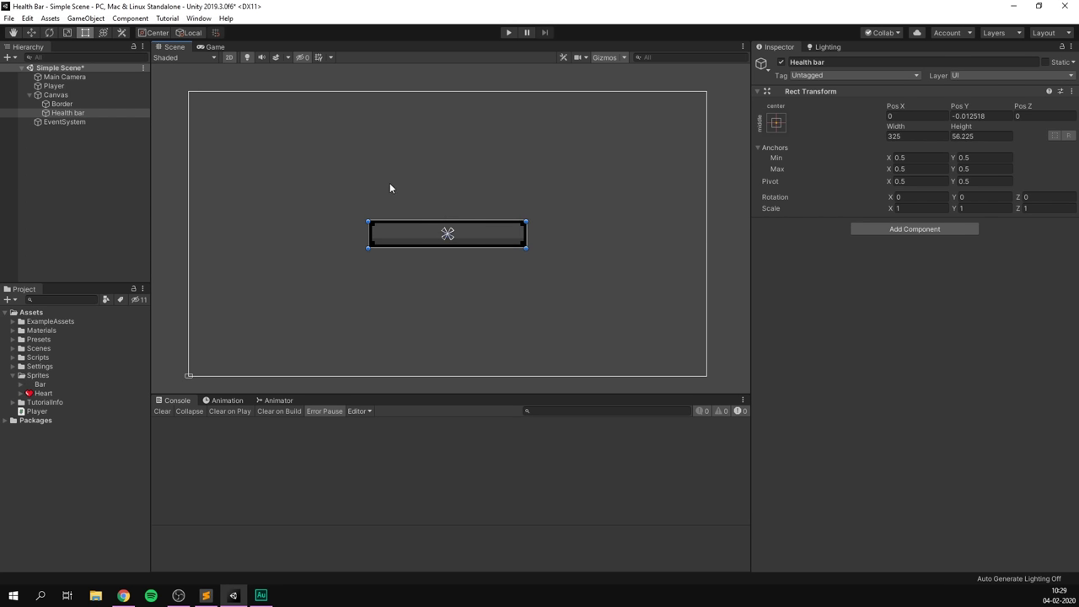
{"action": "left_click_drag", "start_coordinate": [74, 104], "coordinate": [84, 117]}
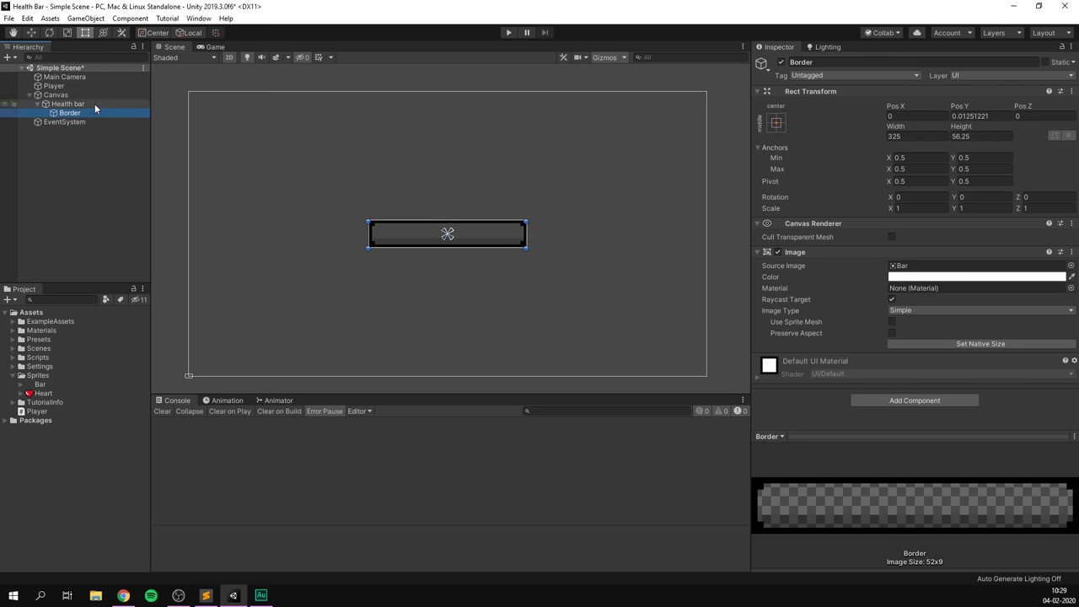
{"action": "left_click", "coordinate": [76, 104]}
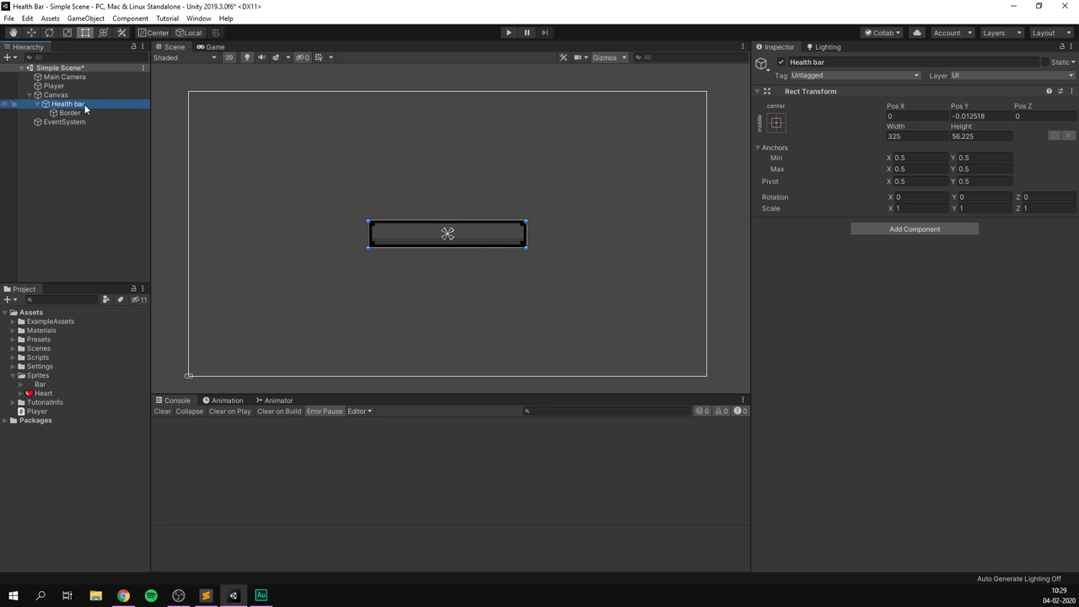
{"action": "left_click", "coordinate": [72, 112]}
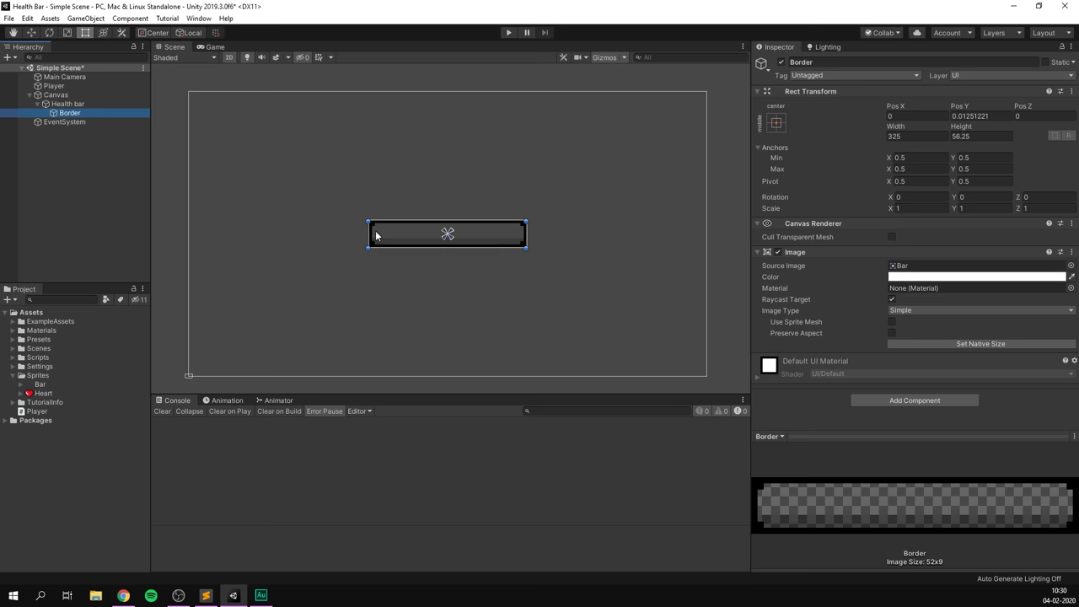
Add a UI Image under Health bar and order it before Border so it draws behind the border.
{"action": "right_click", "coordinate": [109, 105]}
{"action": "mouse_move", "coordinate": [187, 299]}
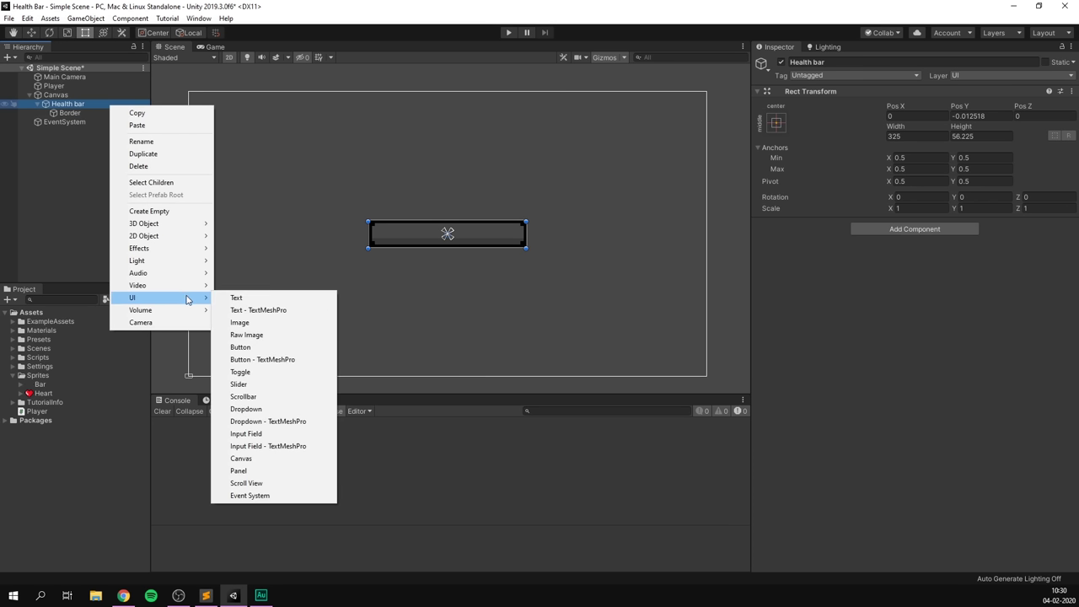
{"action": "left_click", "coordinate": [241, 322]}
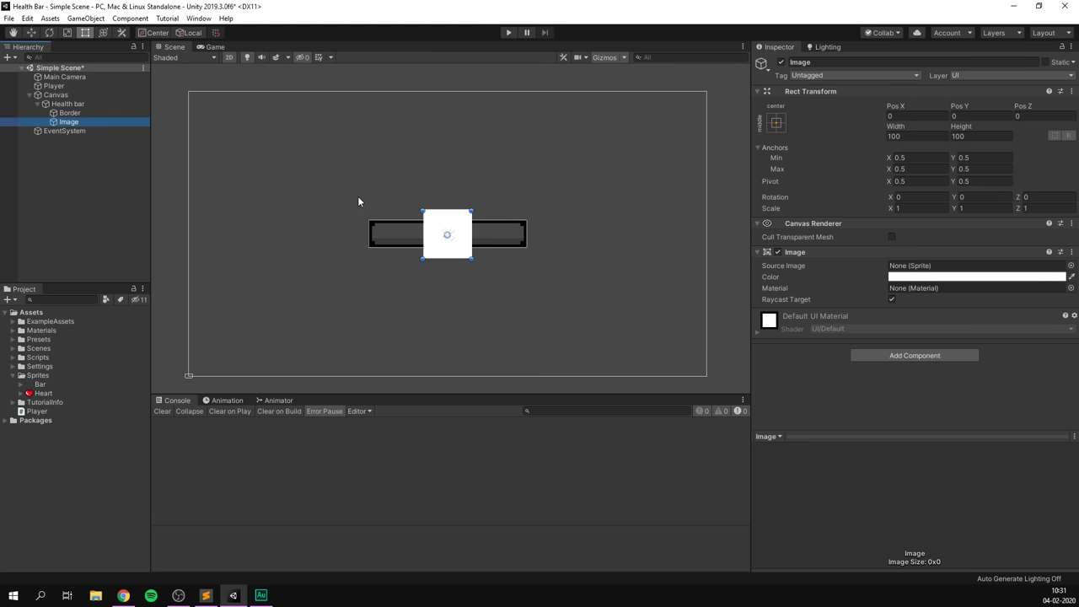
{"action": "left_click", "coordinate": [76, 125]}
{"action": "left_click_drag", "start_coordinate": [69, 122], "coordinate": [69, 109]}
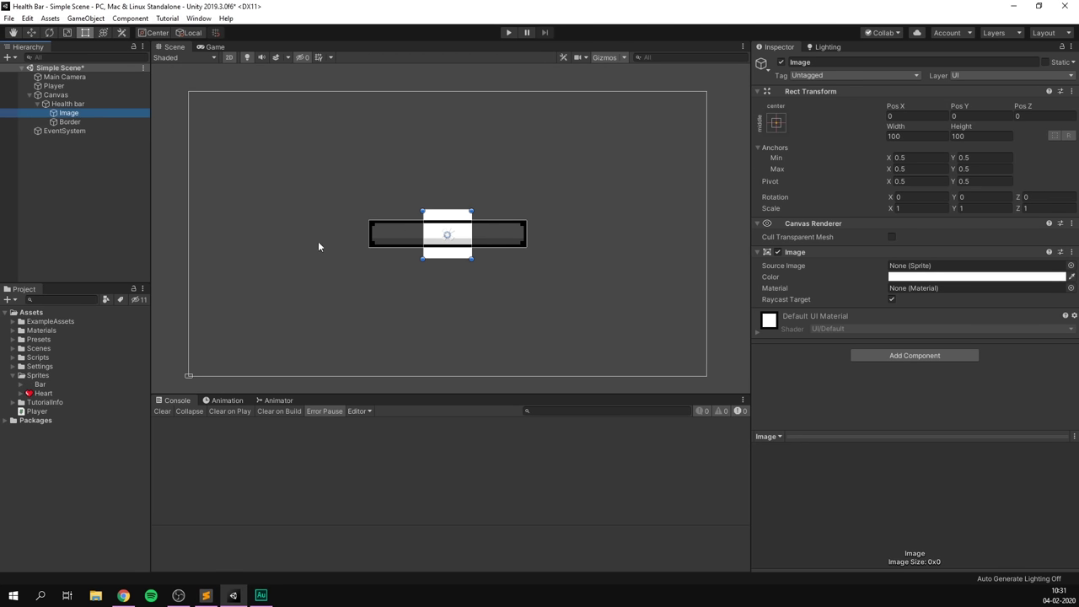
Stretch the Image's anchors and position in both directions to fill Health bar, and try resizing Health bar.
{"action": "left_click", "coordinate": [777, 122]}
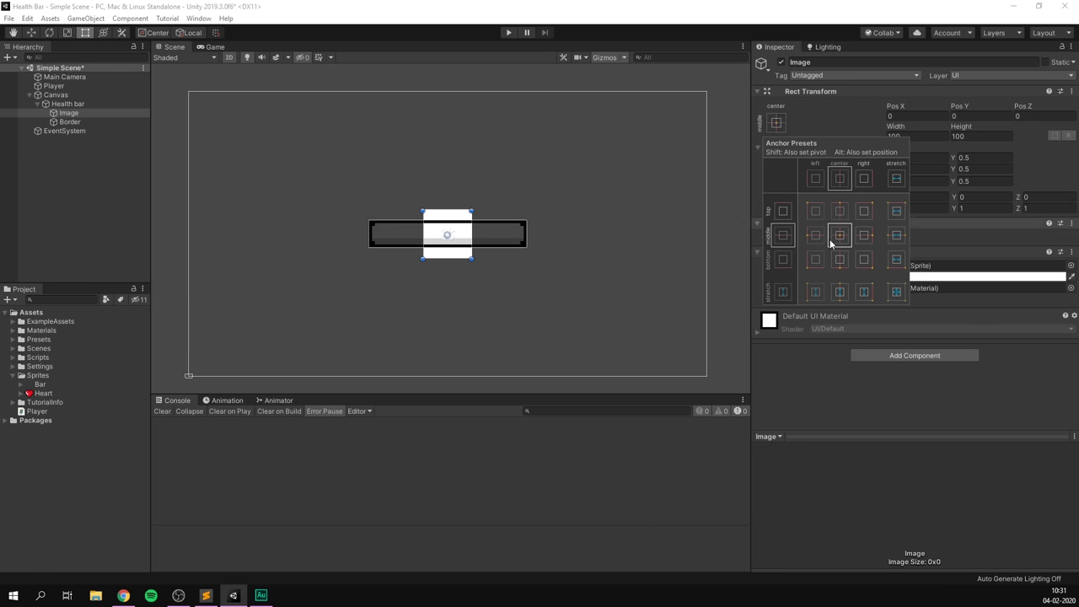
{"action": "key", "text": "alt"}
{"action": "left_click", "coordinate": [898, 295], "text": "alt"}
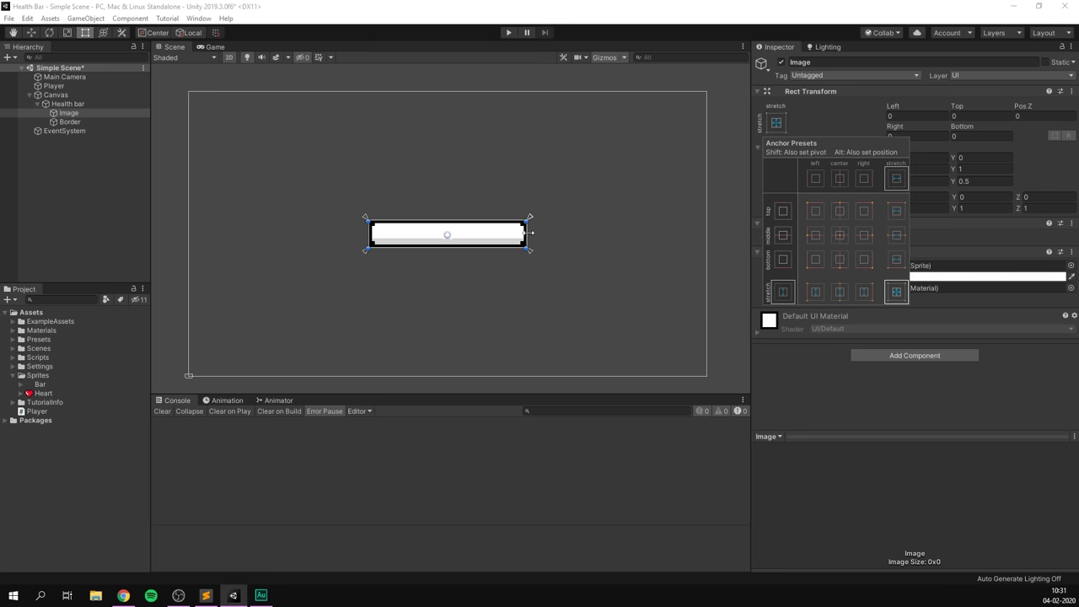
{"action": "left_click", "coordinate": [69, 103]}
{"action": "mouse_move", "coordinate": [530, 220]}
{"action": "left_mouse_down"}
{"action": "mouse_move", "coordinate": [482, 231]}
{"action": "mouse_move", "coordinate": [523, 216]}
{"action": "mouse_move", "coordinate": [475, 181]}
{"action": "mouse_move", "coordinate": [448, 234]}
{"action": "mouse_move", "coordinate": [398, 261]}
{"action": "mouse_move", "coordinate": [534, 205]}
{"action": "left_mouse_up"}
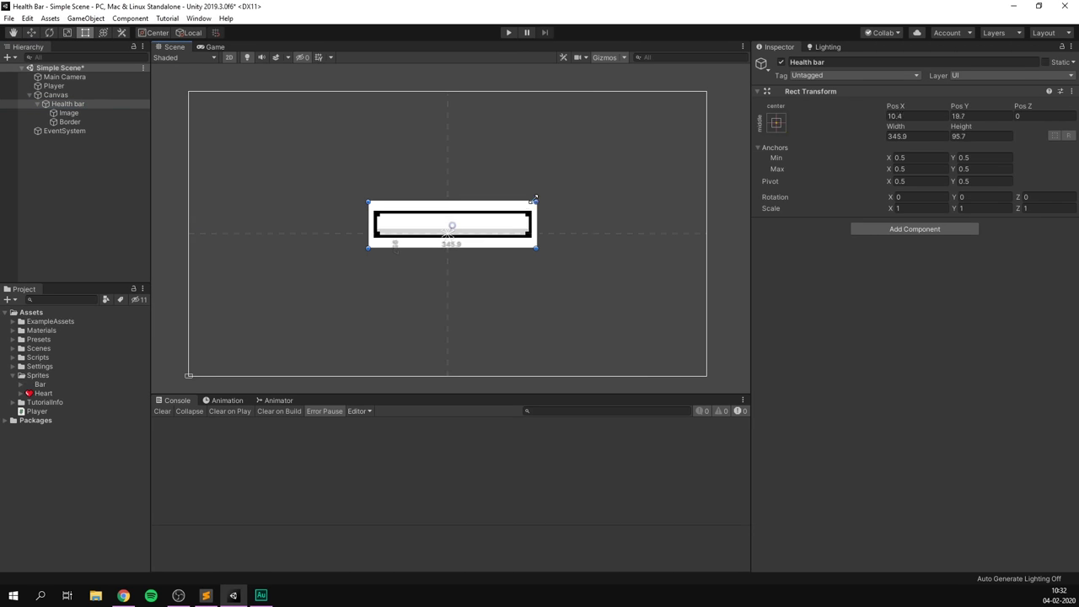
Rename the Image object under Health bar as Fill.
{"action": "left_click", "coordinate": [447, 235]}
{"action": "type", "text": "Fill"}
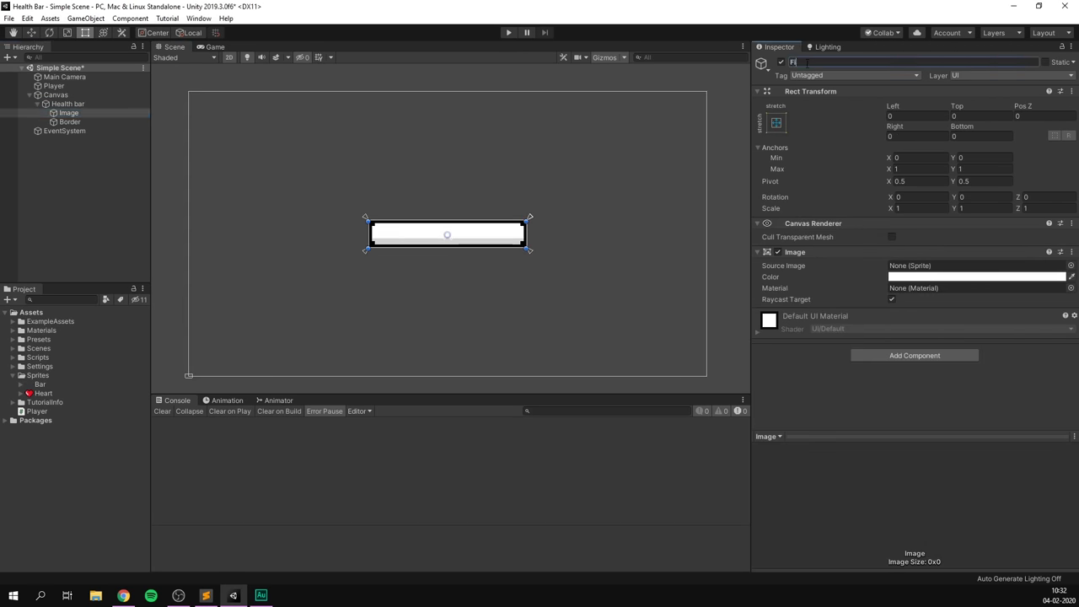
{"action": "key", "text": "Return"}
Shrink Health bar evenly around its center to about 320 by 51 so the fill stays inside the border.
{"action": "left_click", "coordinate": [68, 104]}
{"action": "scroll", "coordinate": [540, 254], "scroll_direction": "up", "scroll_amount": 3}
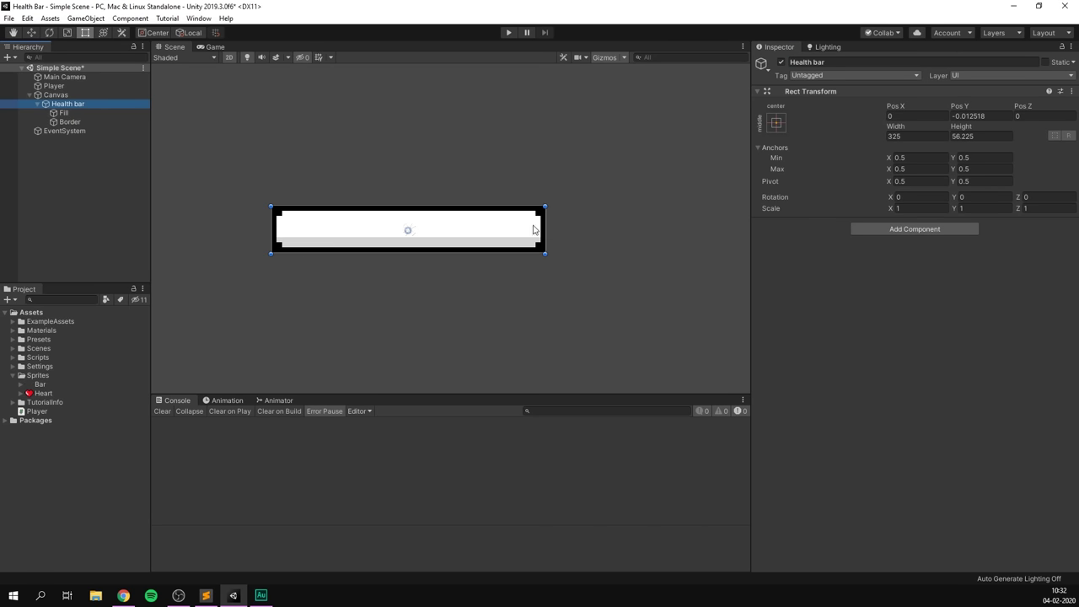
{"action": "left_click_drag", "start_coordinate": [544, 206], "coordinate": [543, 208]}
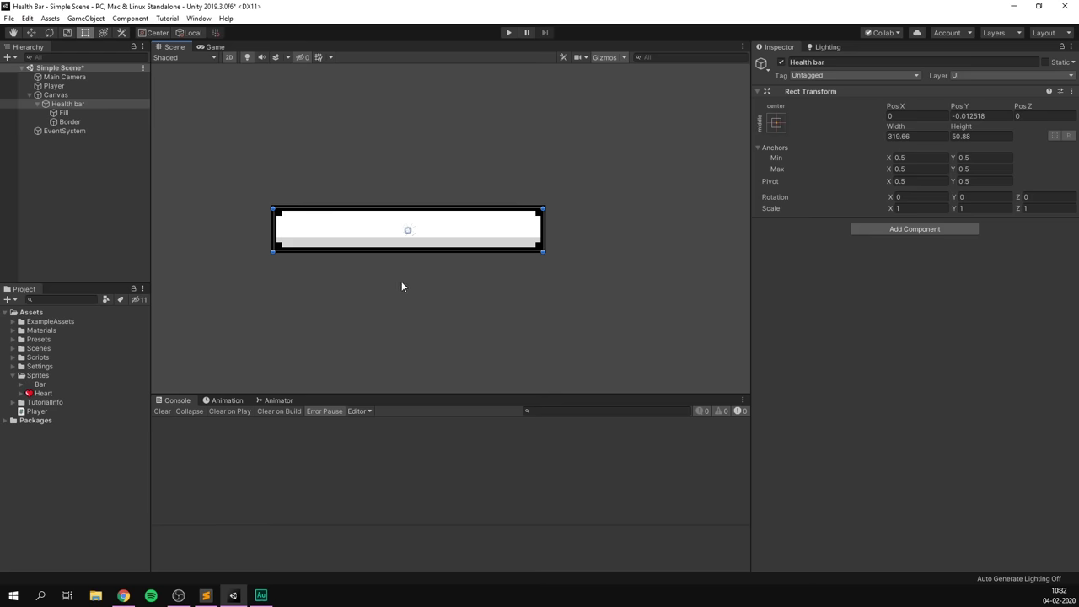
{"action": "scroll", "coordinate": [401, 282], "scroll_direction": "down", "scroll_amount": 1}
Try shortening Fill from its right edge to about half the bar, and undo the resize.
{"action": "left_click", "coordinate": [66, 113]}
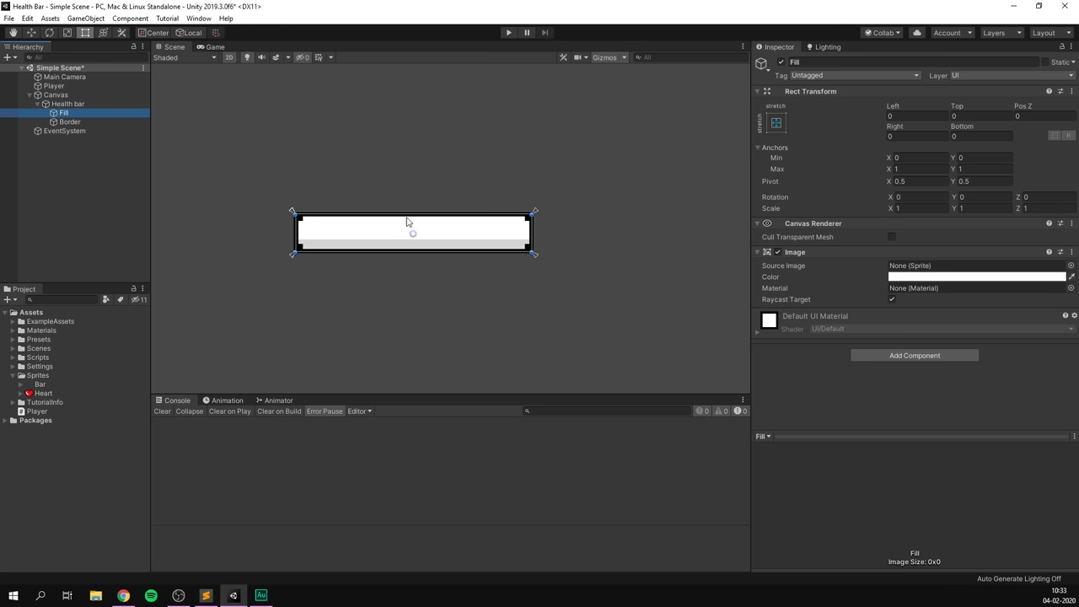
{"action": "left_click_drag", "start_coordinate": [532, 230], "coordinate": [485, 222]}
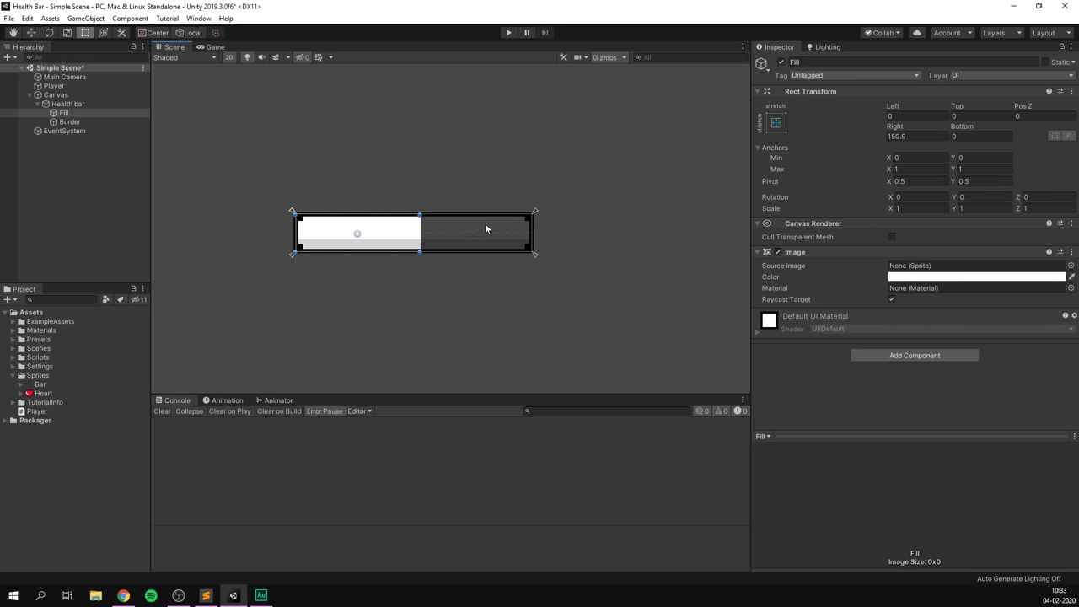
{"action": "key", "text": "ctrl+z"}
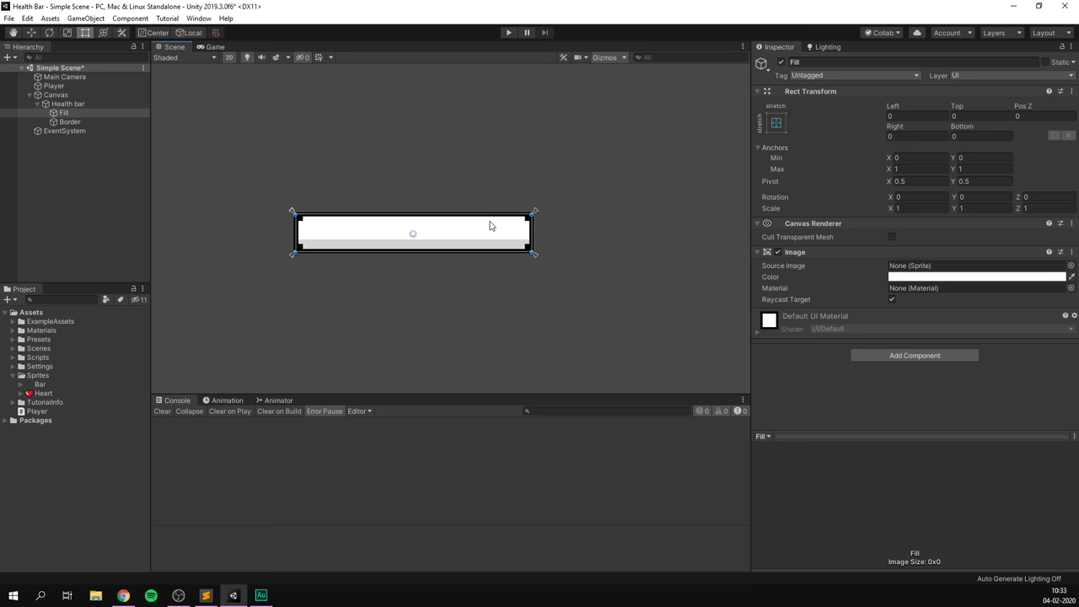
Add a Slider component to Health bar and turn off its Interactable option.
{"action": "left_click", "coordinate": [97, 106]}
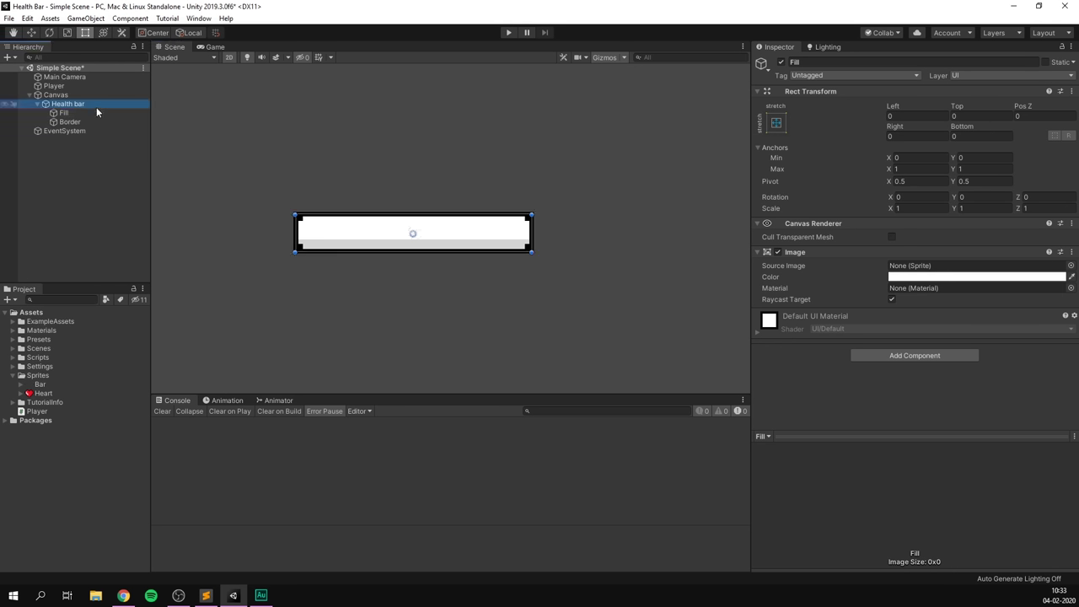
{"action": "left_click", "coordinate": [872, 228]}
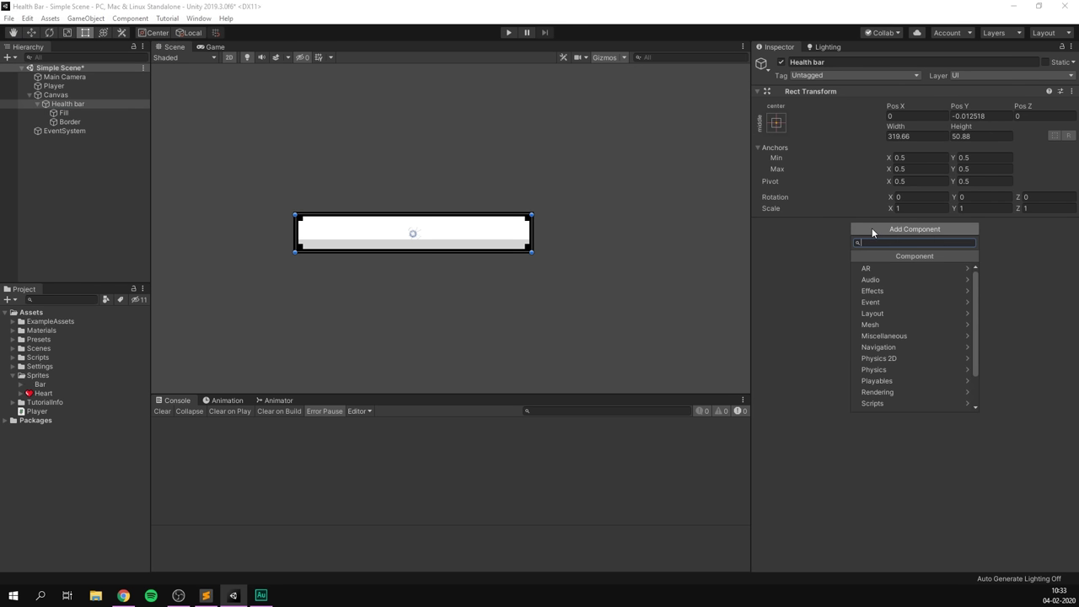
{"action": "type", "text": "Slider"}
{"action": "key", "text": "Return"}
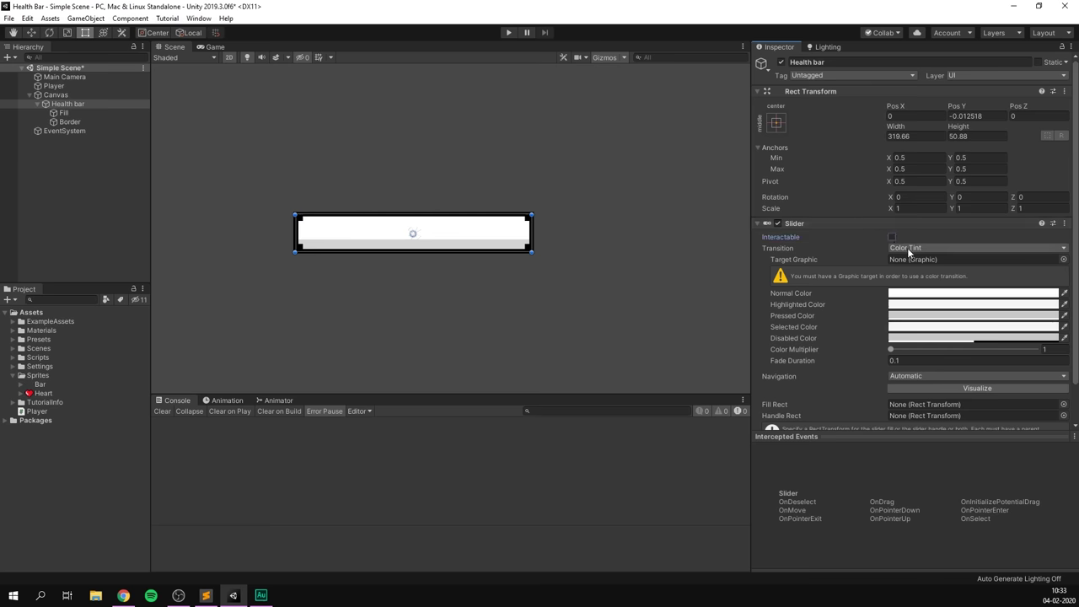
Set both the Transition and the Navigation of Health bar's slider to None.
{"action": "left_click", "coordinate": [908, 248]}
{"action": "left_click", "coordinate": [916, 256]}
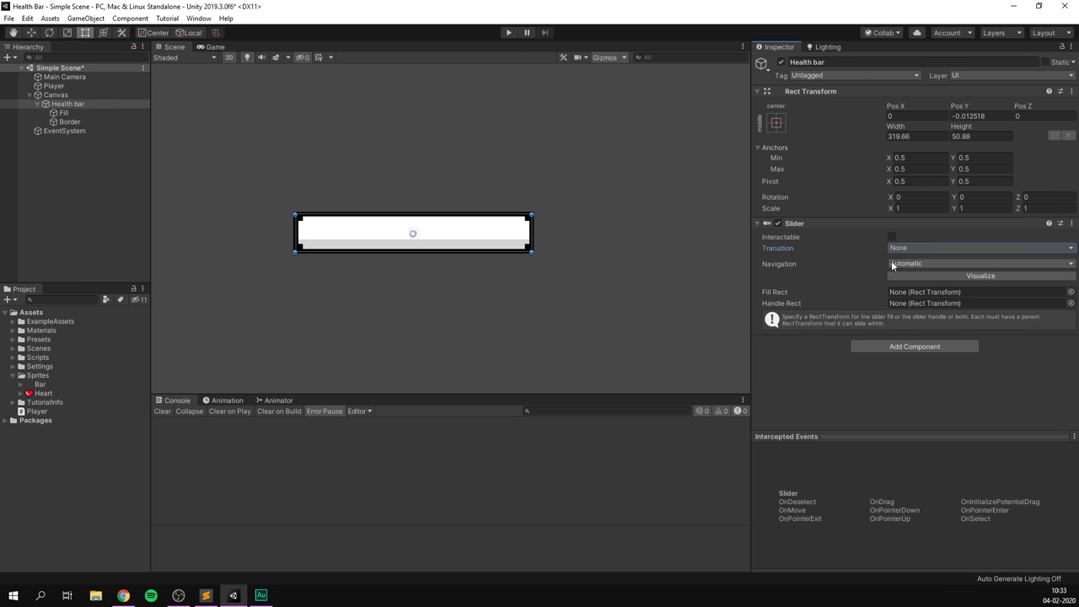
{"action": "left_click", "coordinate": [893, 263]}
{"action": "left_click", "coordinate": [900, 275]}
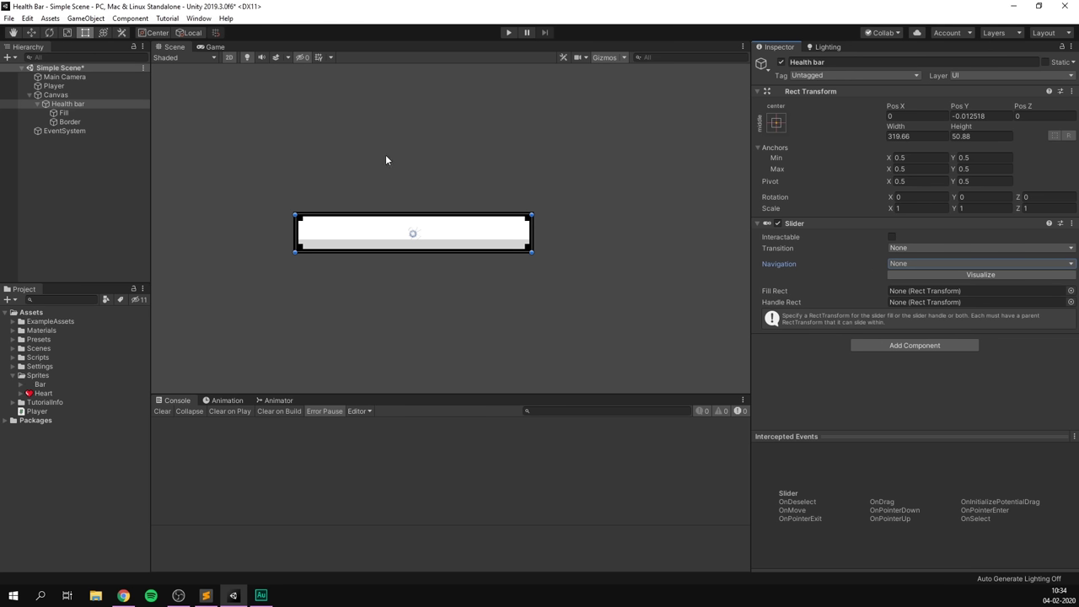
Assign Fill as the slider's Fill Rect and set the slider value to about 0.744.
{"action": "left_click_drag", "start_coordinate": [71, 113], "coordinate": [923, 290]}
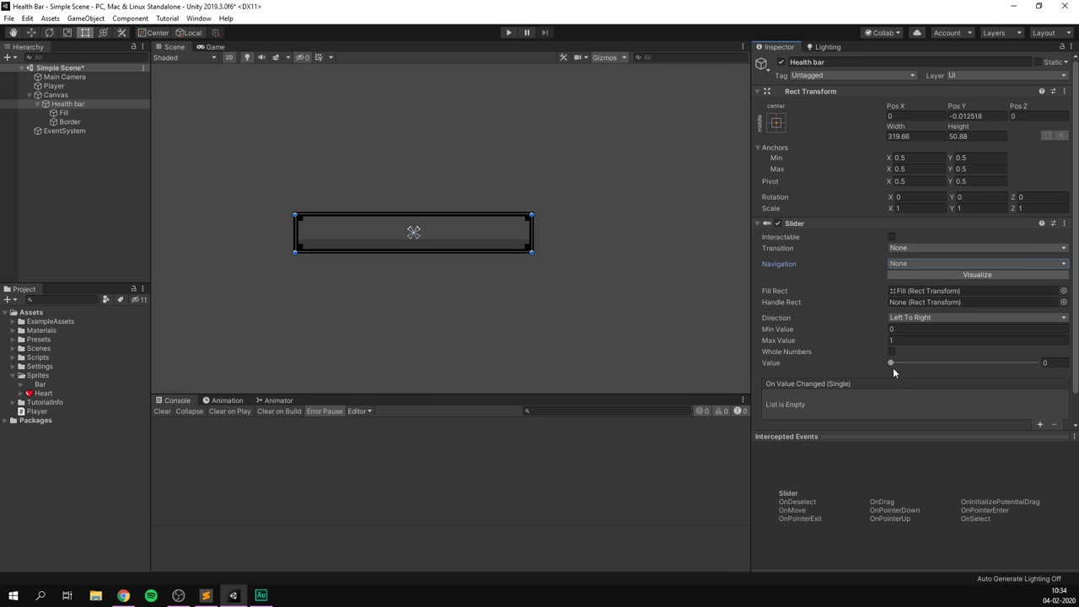
{"action": "mouse_move", "coordinate": [891, 365]}
{"action": "left_mouse_down"}
{"action": "mouse_move", "coordinate": [1039, 364]}
{"action": "mouse_move", "coordinate": [898, 361]}
{"action": "mouse_move", "coordinate": [998, 362]}
{"action": "left_mouse_up"}
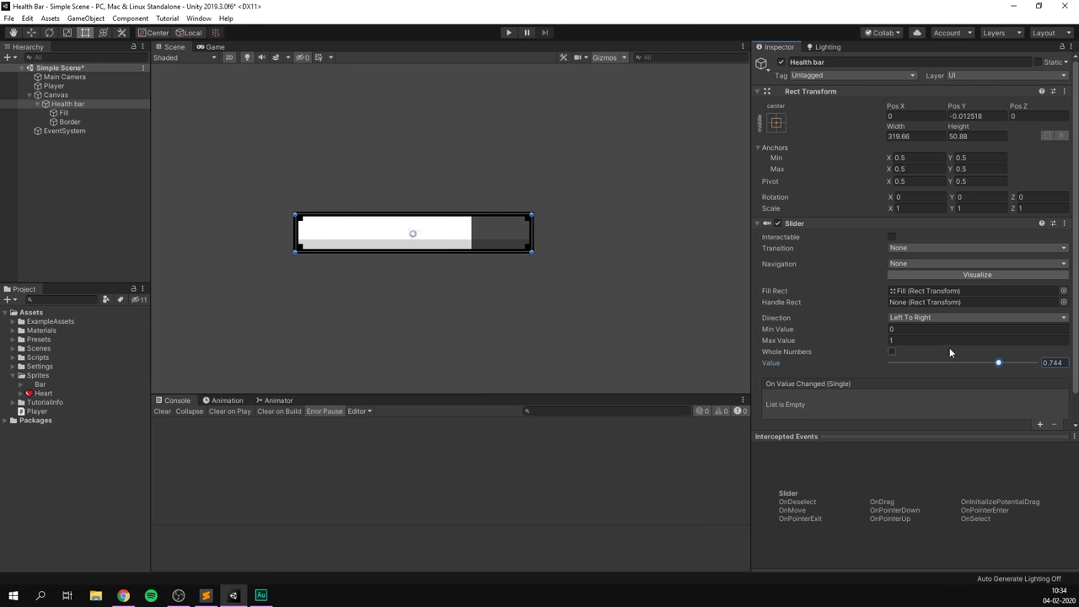
{"action": "mouse_move", "coordinate": [320, 257]}
{"action": "left_mouse_down"}
{"action": "mouse_move", "coordinate": [320, 278]}
{"action": "mouse_move", "coordinate": [530, 197]}
{"action": "mouse_move", "coordinate": [414, 228]}
{"action": "mouse_move", "coordinate": [323, 279]}
{"action": "mouse_move", "coordinate": [325, 251]}
{"action": "left_mouse_up"}
Set Border's anchors to stretch in both directions while keeping its current position.
{"action": "left_click", "coordinate": [70, 121]}
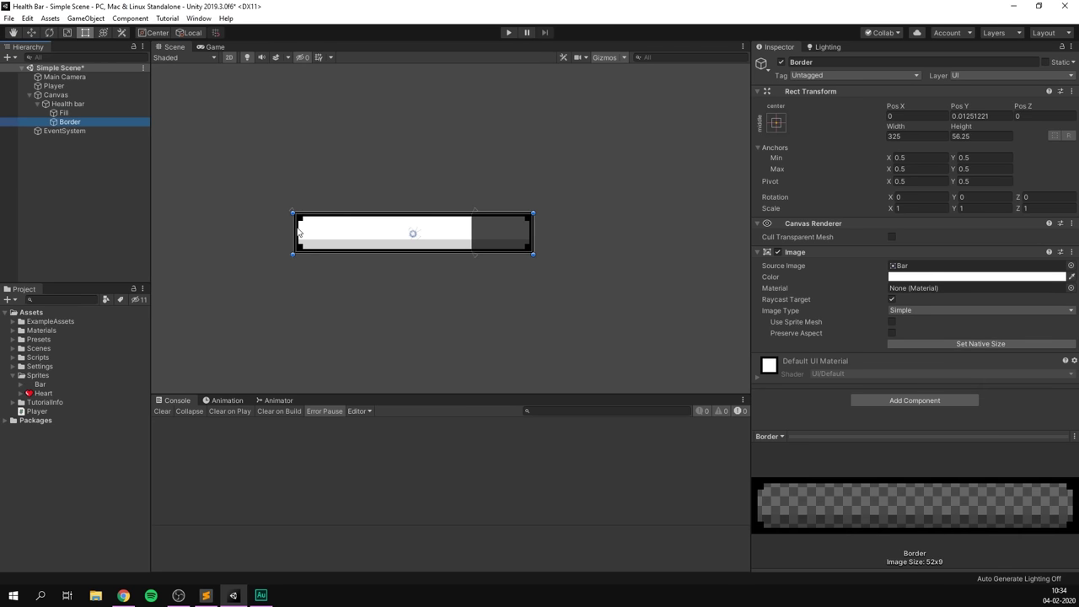
{"action": "left_click", "coordinate": [356, 210]}
{"action": "left_click", "coordinate": [776, 124]}
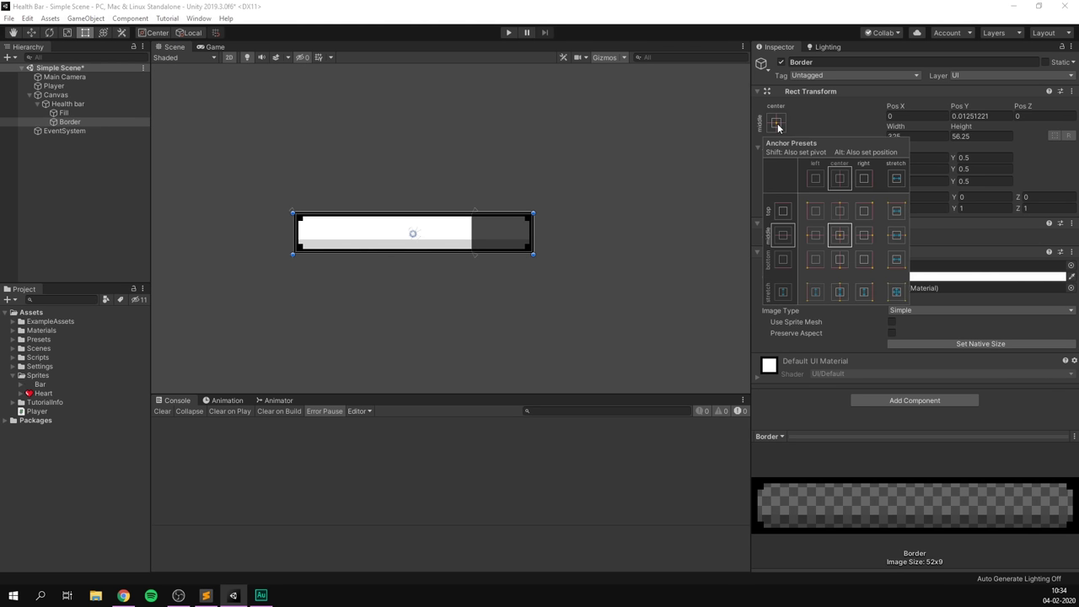
{"action": "left_click", "coordinate": [896, 292]}
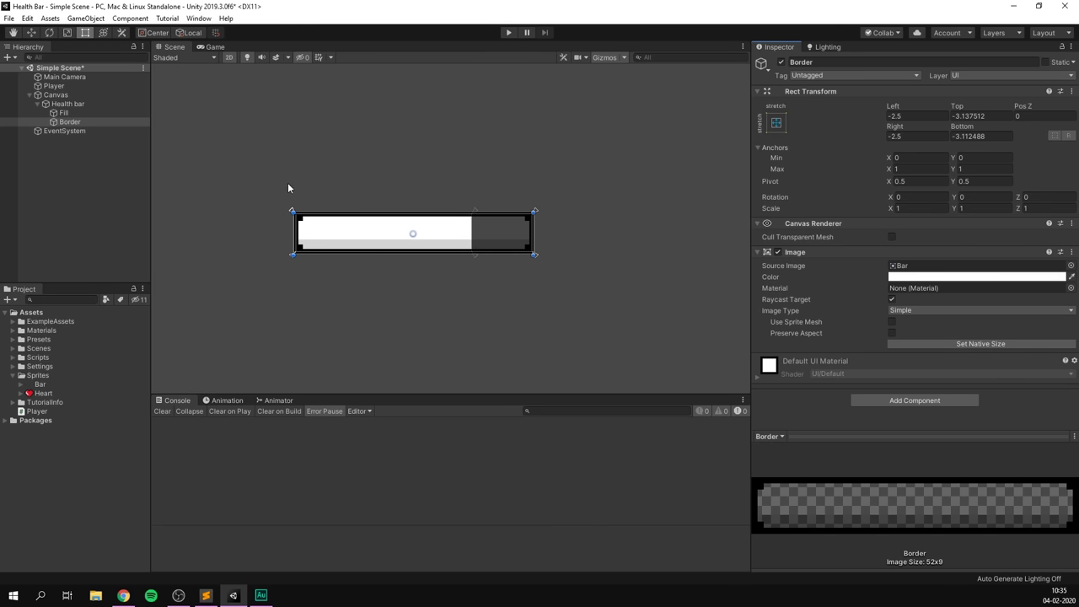
Try shrinking Health bar from its top-right corner to test the scaling, and undo the resize.
{"action": "left_click", "coordinate": [68, 104]}
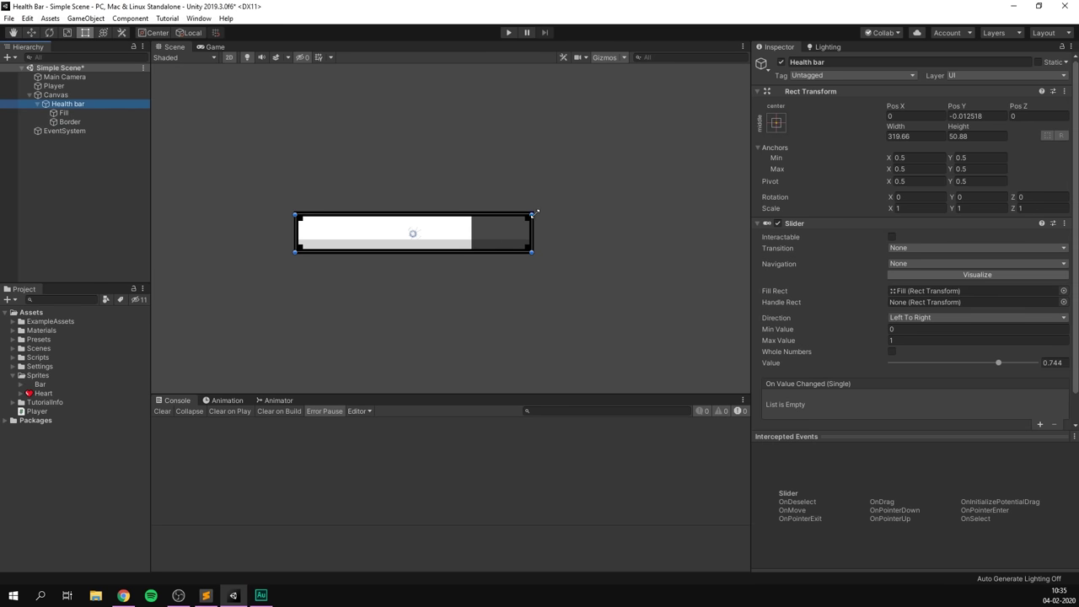
{"action": "mouse_move", "coordinate": [532, 214]}
{"action": "left_mouse_down"}
{"action": "mouse_move", "coordinate": [631, 193]}
{"action": "mouse_move", "coordinate": [383, 227]}
{"action": "mouse_move", "coordinate": [648, 190]}
{"action": "mouse_move", "coordinate": [448, 226]}
{"action": "left_mouse_up"}
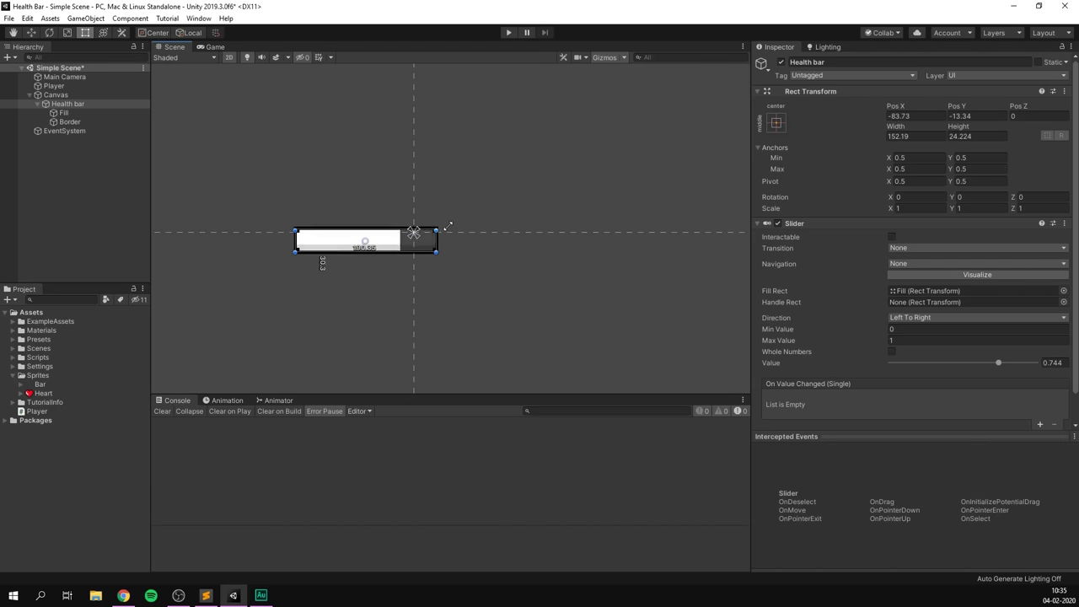
{"action": "key", "text": "ctrl+z"}
Add a UI Image under Health bar and assign the Heart sprite as its source image.
{"action": "scroll", "coordinate": [412, 147], "scroll_direction": "down", "scroll_amount": 3}
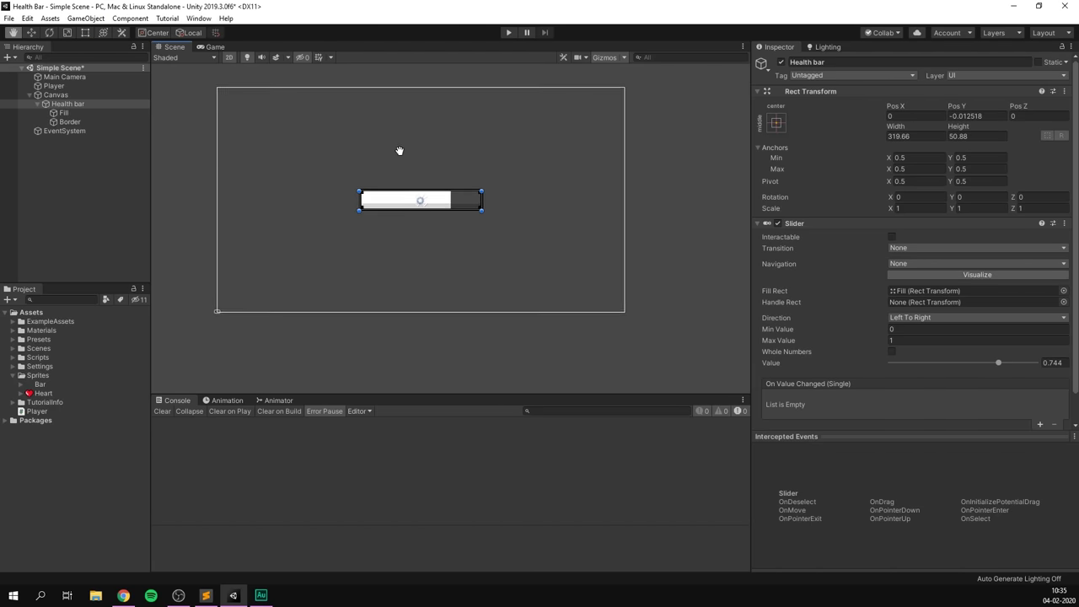
{"action": "middle_click_drag", "start_coordinate": [399, 150], "coordinate": [416, 172]}
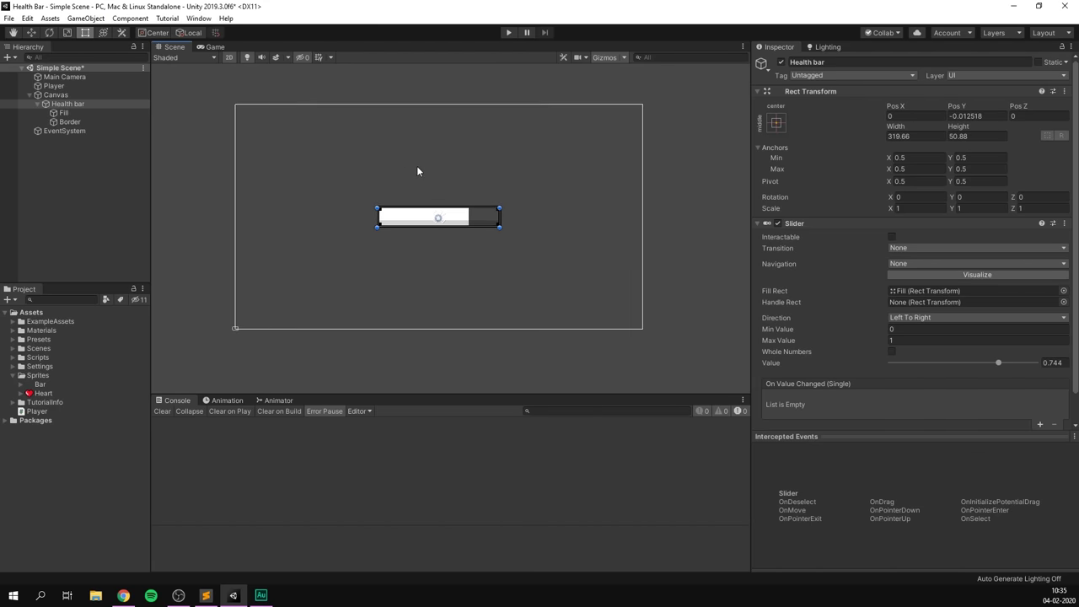
{"action": "right_click", "coordinate": [112, 104]}
{"action": "mouse_move", "coordinate": [156, 294]}
{"action": "left_click", "coordinate": [268, 319]}
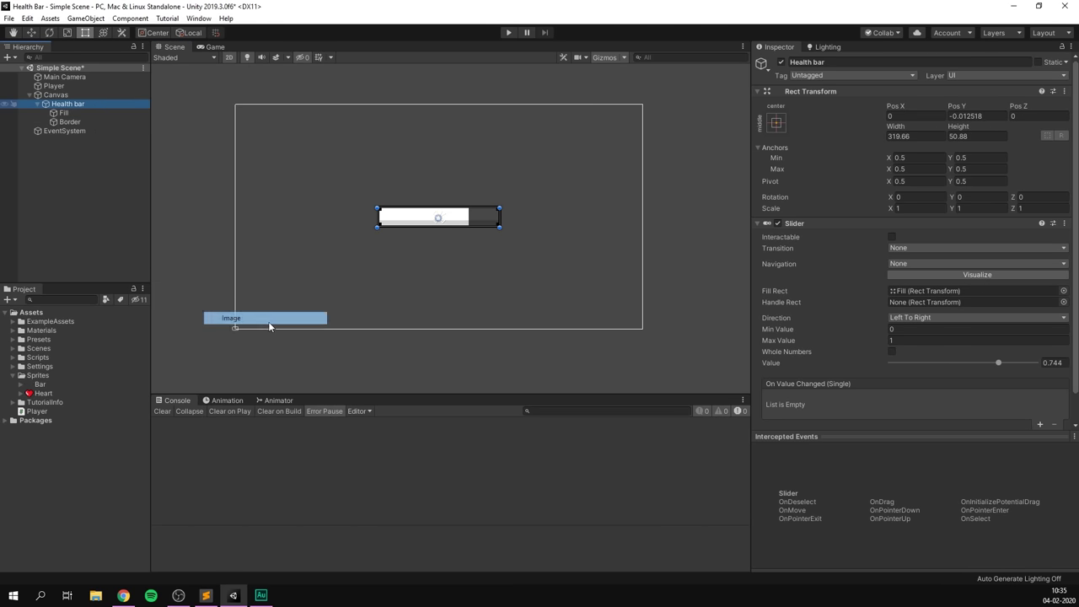
{"action": "left_click_drag", "start_coordinate": [30, 399], "coordinate": [932, 269]}
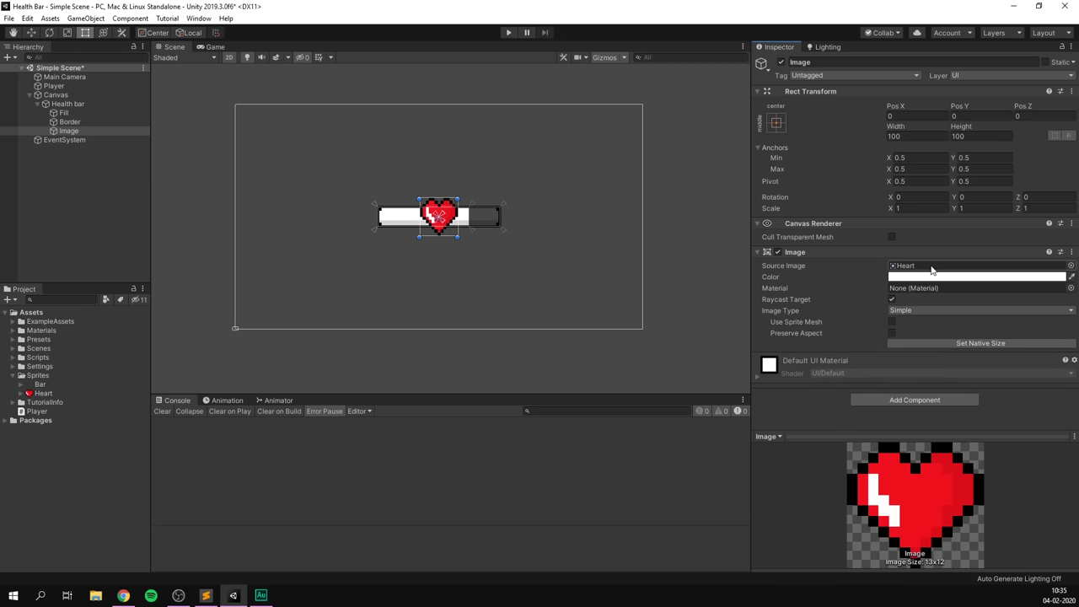
Set the heart image to its native size and move it to the bar's left end, at about X -162.
{"action": "left_click", "coordinate": [981, 342]}
{"action": "left_click_drag", "start_coordinate": [452, 219], "coordinate": [389, 219]}
{"action": "scroll", "coordinate": [459, 162], "scroll_direction": "up", "scroll_amount": 5}
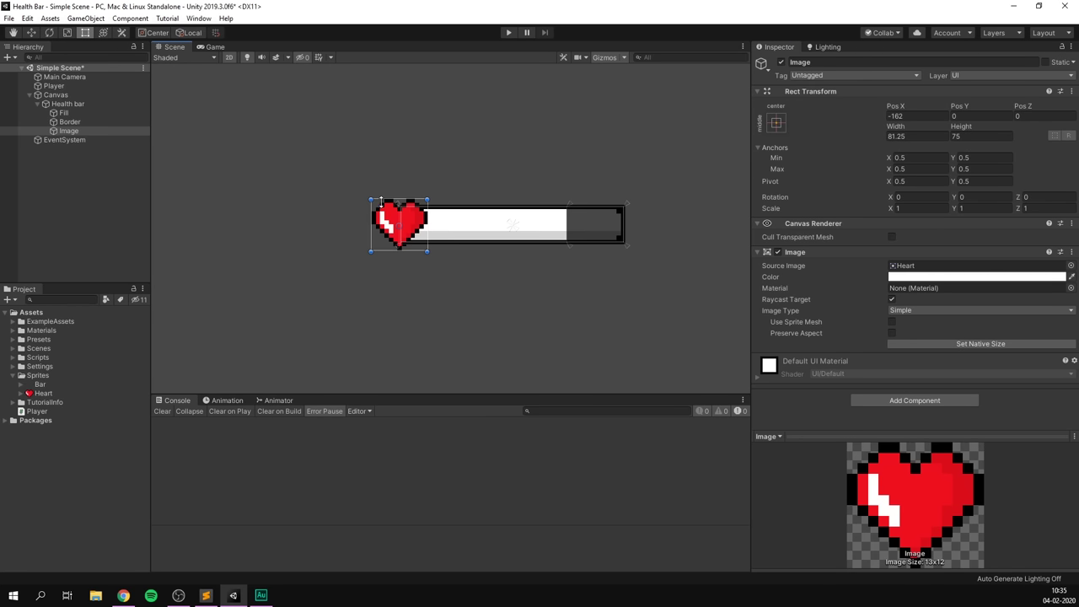
Rename the heart's Image object as Heart.
{"action": "left_click", "coordinate": [810, 63]}
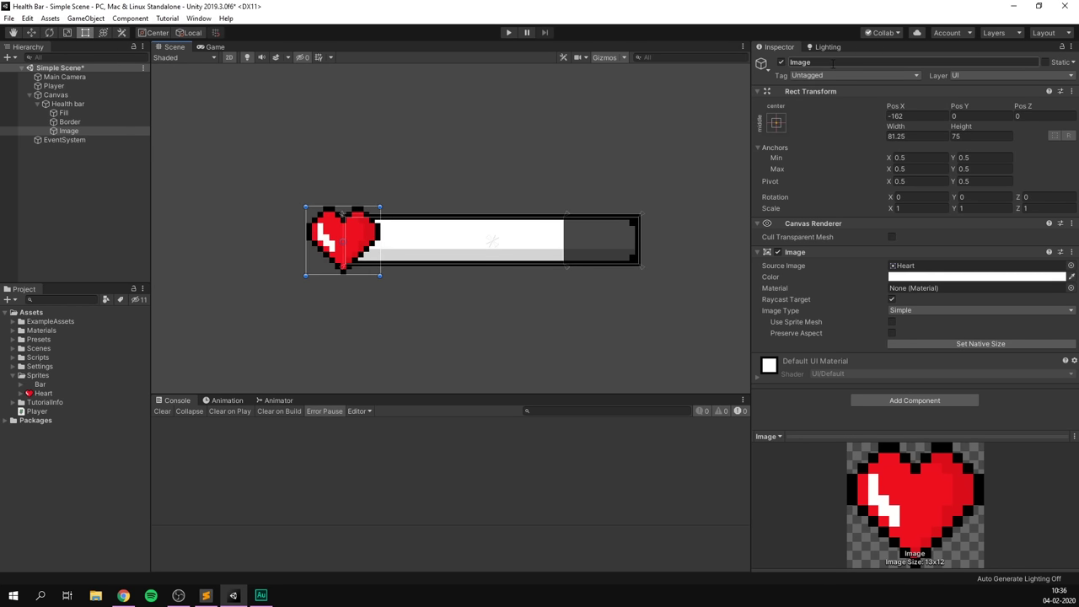
{"action": "type", "text": "Heart"}
{"action": "key", "text": "Return"}
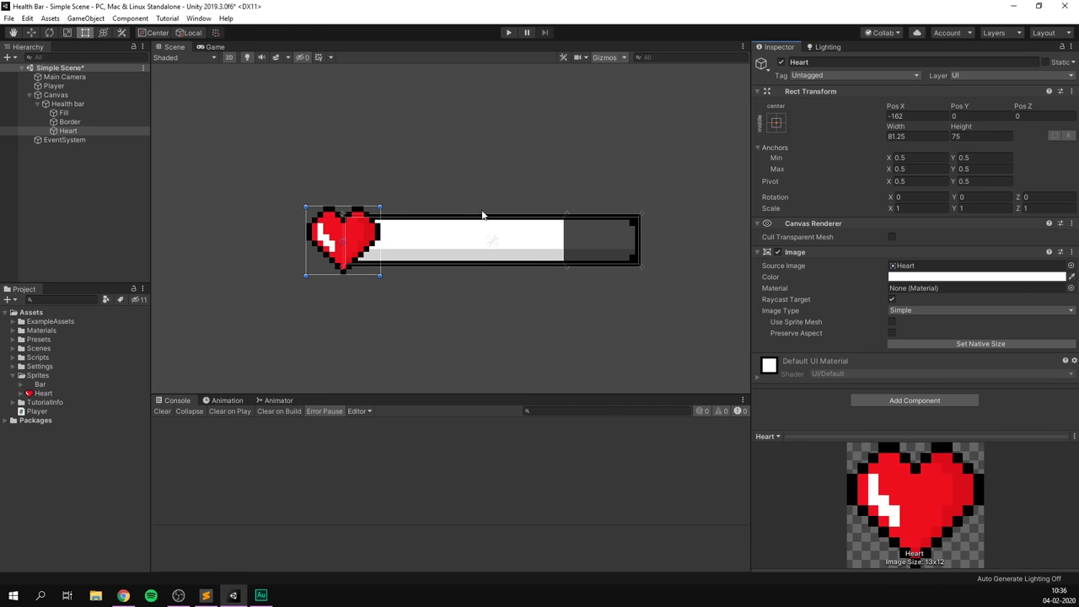
Anchor Heart to the middle left of Health bar and try resizing the bar around its center.
{"action": "left_click", "coordinate": [776, 124]}
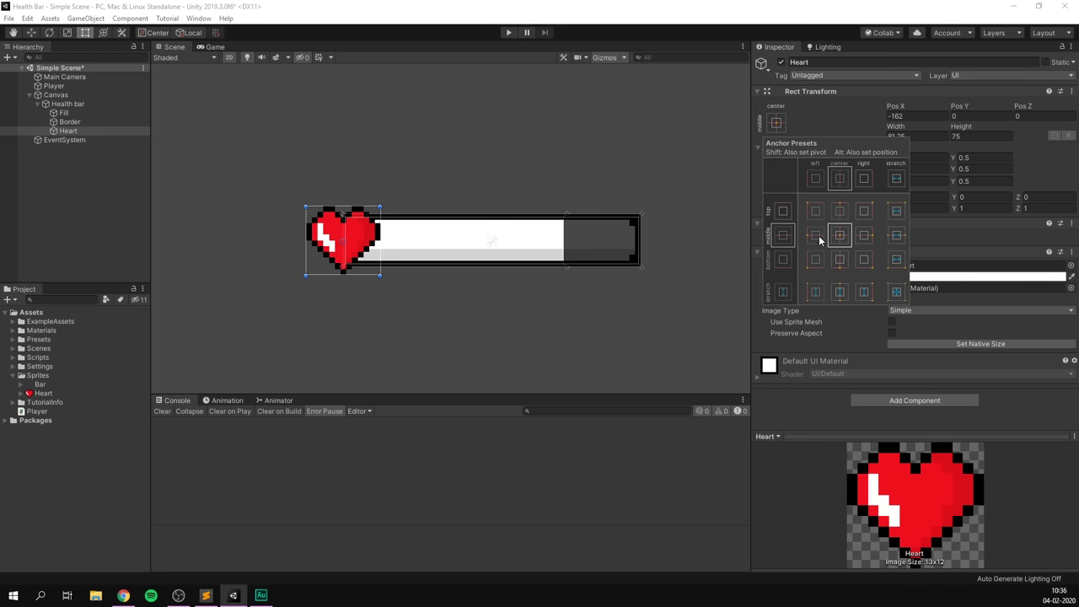
{"action": "left_click", "coordinate": [817, 236]}
{"action": "left_click", "coordinate": [67, 104]}
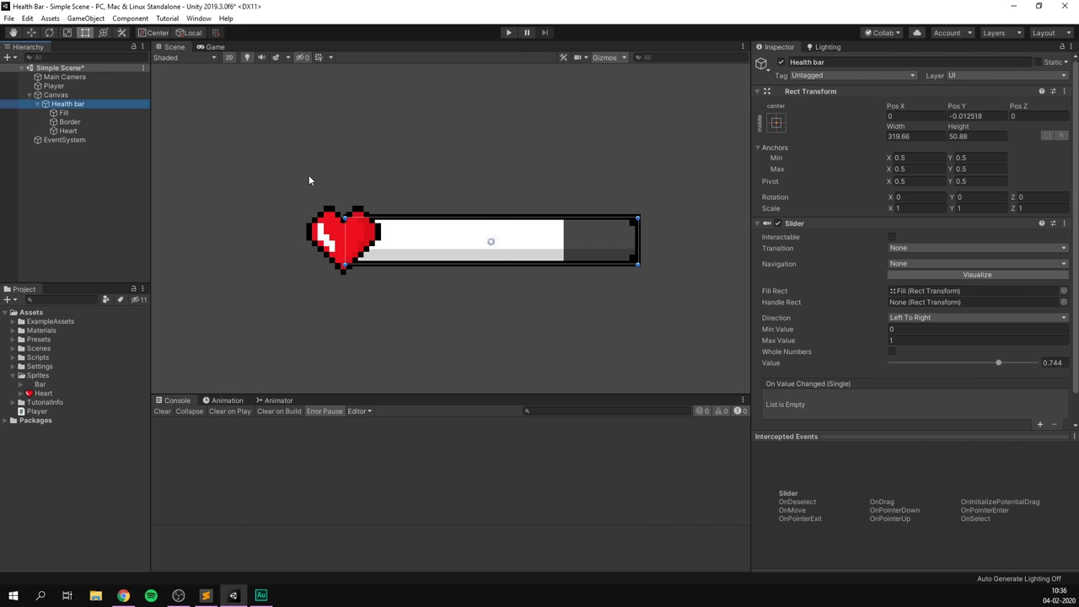
{"action": "mouse_move", "coordinate": [343, 216]}
{"action": "left_mouse_down", "text": "alt"}
{"action": "mouse_move", "coordinate": [361, 222]}
{"action": "mouse_move", "coordinate": [321, 207]}
{"action": "mouse_move", "coordinate": [345, 216]}
{"action": "mouse_move", "coordinate": [337, 210]}
{"action": "left_mouse_up", "text": "alt"}
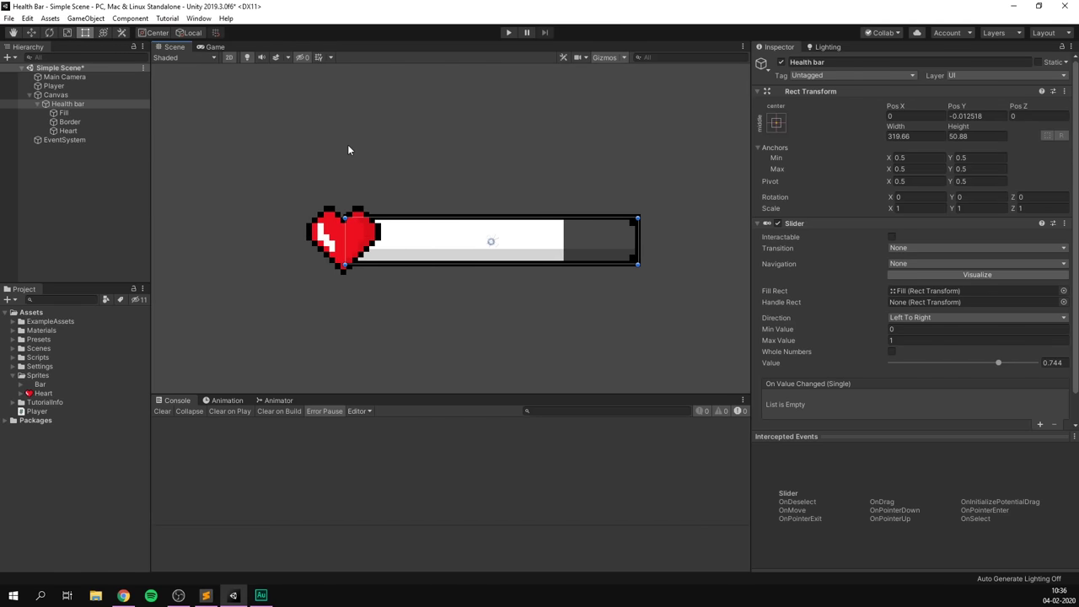
Set Fill's color to the red sampled from the heart, and deselect everything.
{"action": "left_click", "coordinate": [84, 113]}
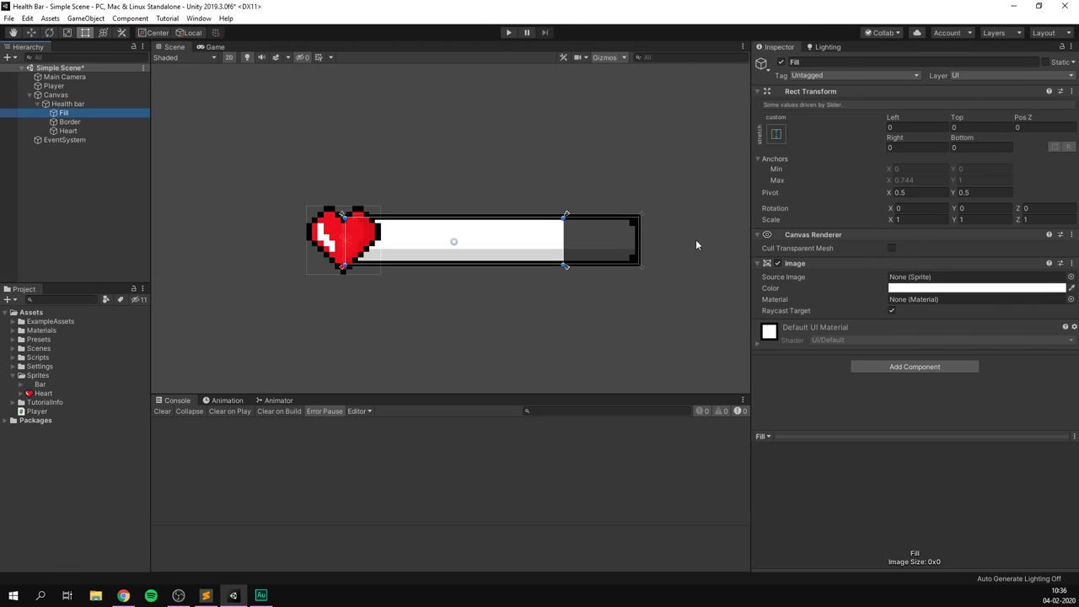
{"action": "left_click", "coordinate": [1071, 289]}
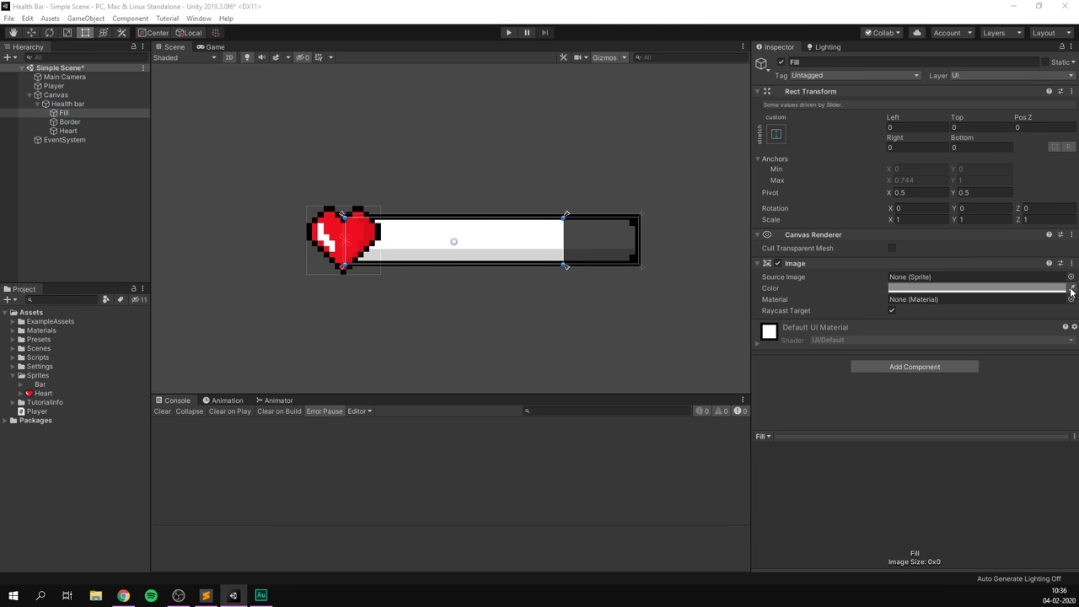
{"action": "left_click", "coordinate": [331, 232]}
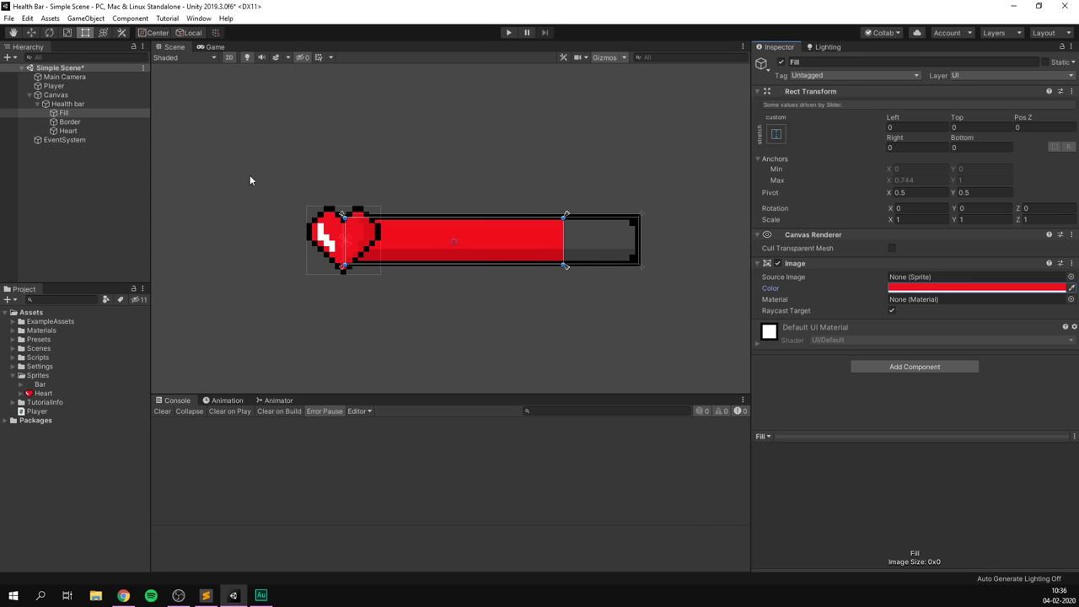
{"action": "left_click", "coordinate": [384, 180]}
{"action": "middle_click_drag", "start_coordinate": [377, 176], "coordinate": [351, 173]}
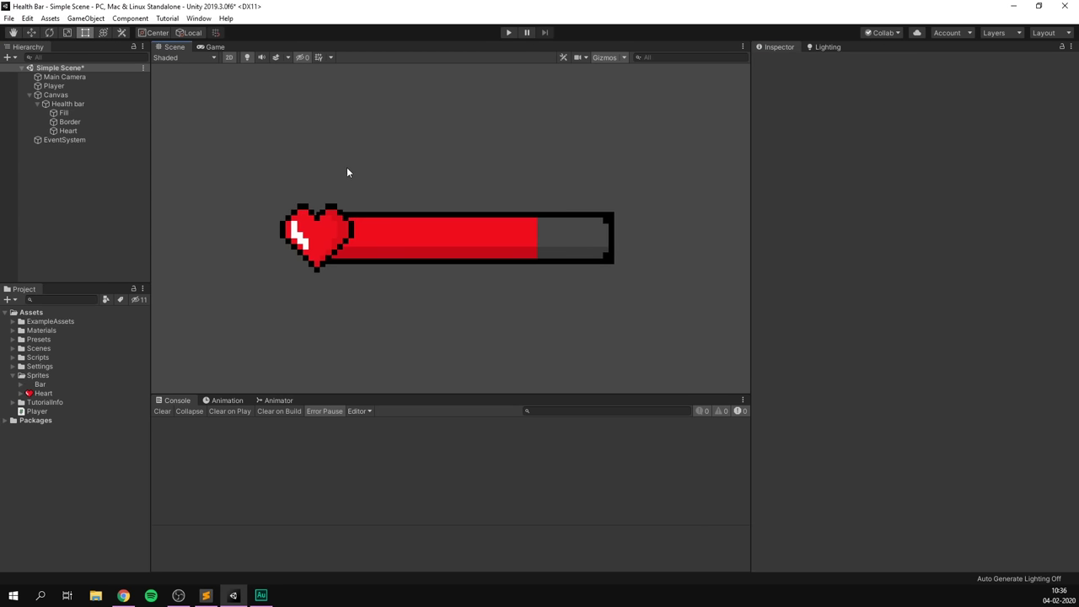
Set the Health bar slider's Max Value to 20 and try slider values up to about 12.39.
{"action": "left_click", "coordinate": [88, 104]}
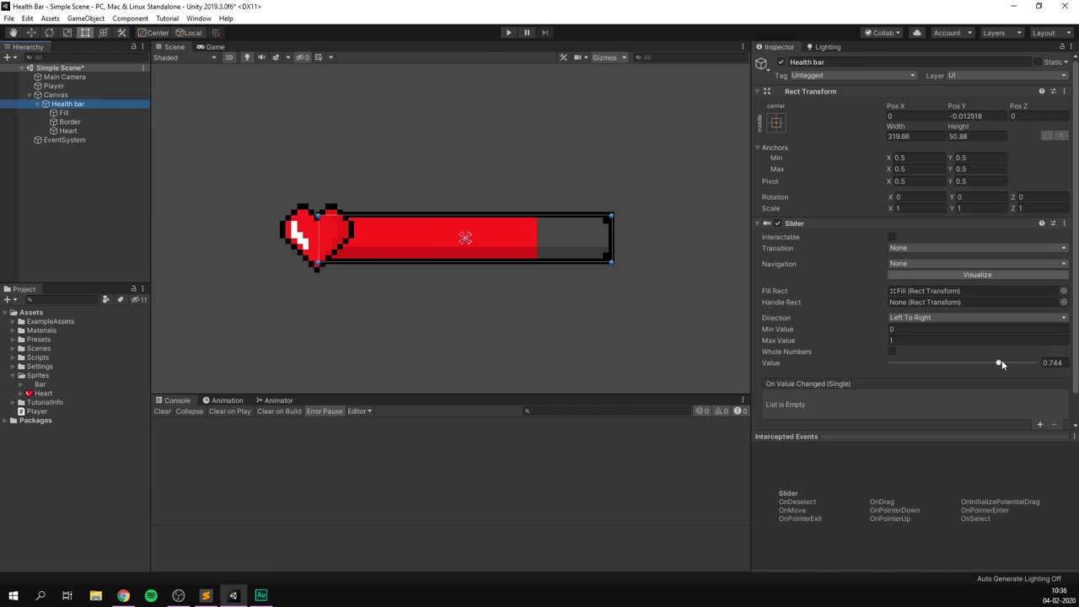
{"action": "mouse_move", "coordinate": [1000, 363]}
{"action": "left_mouse_down"}
{"action": "mouse_move", "coordinate": [922, 361]}
{"action": "mouse_move", "coordinate": [1018, 367]}
{"action": "mouse_move", "coordinate": [919, 368]}
{"action": "mouse_move", "coordinate": [1001, 373]}
{"action": "left_mouse_up"}
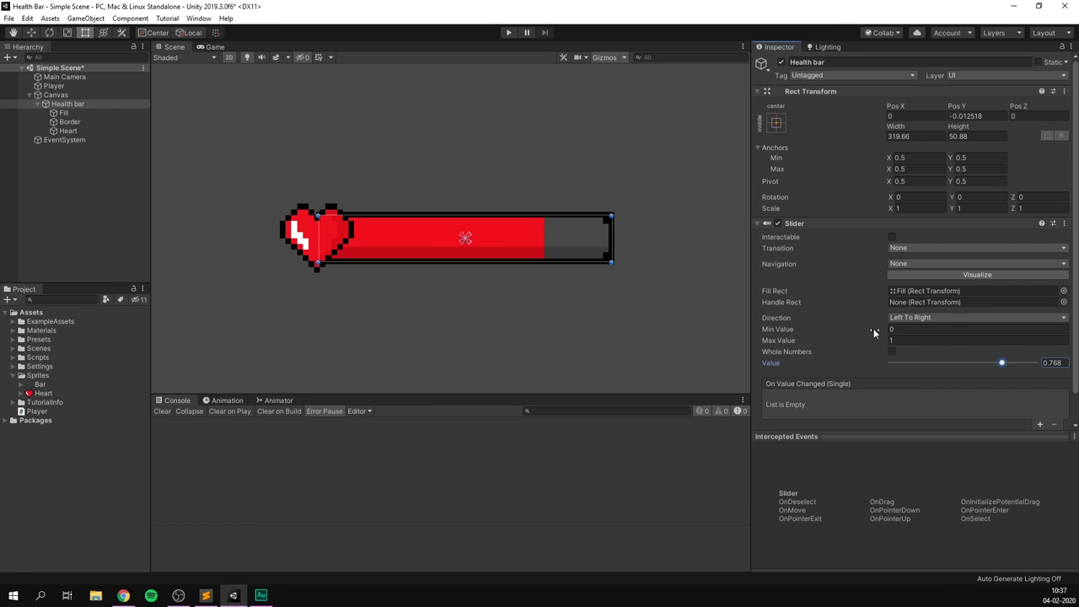
{"action": "left_click", "coordinate": [909, 340]}
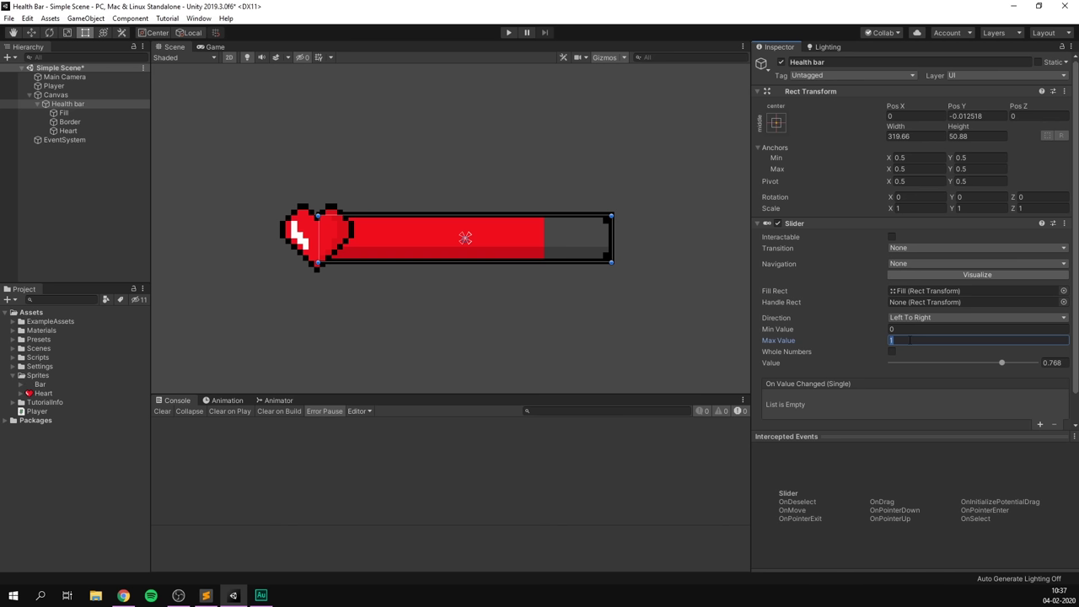
{"action": "type", "text": "20"}
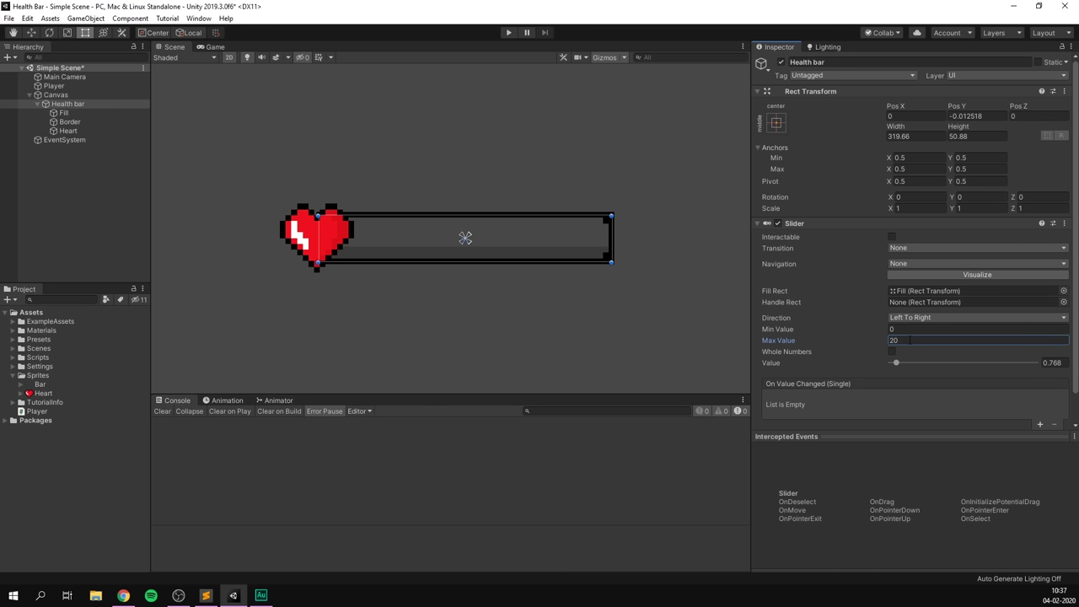
{"action": "mouse_move", "coordinate": [899, 361]}
{"action": "left_mouse_down"}
{"action": "mouse_move", "coordinate": [1045, 364]}
{"action": "mouse_move", "coordinate": [858, 366]}
{"action": "mouse_move", "coordinate": [982, 368]}
{"action": "left_mouse_up"}
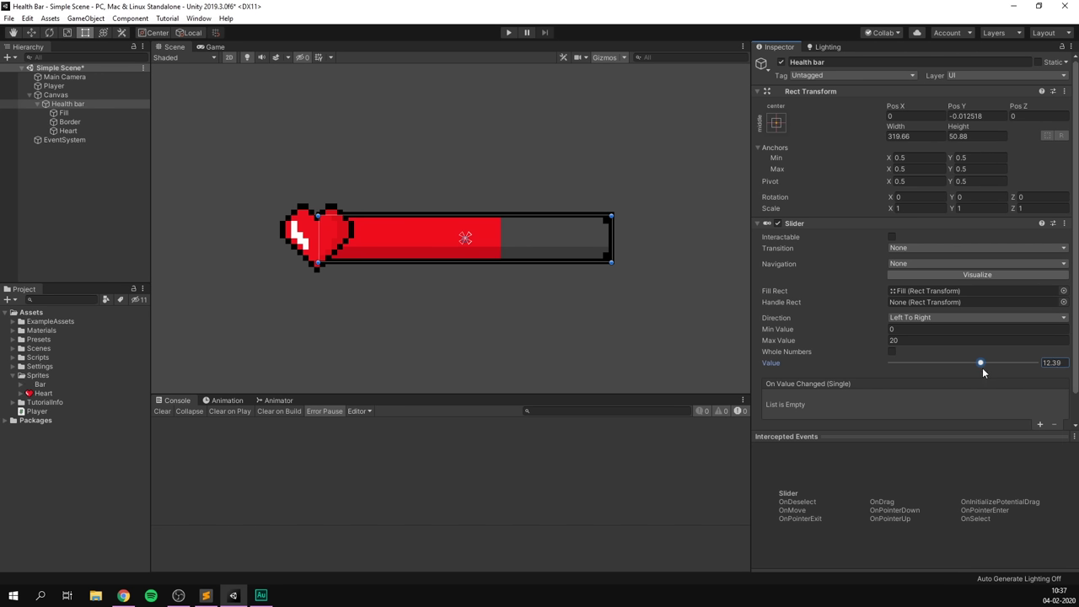
Set the Health bar slider's Max Value to 4 and try its value with Whole Numbers temporarily enabled.
{"action": "left_click", "coordinate": [901, 340]}
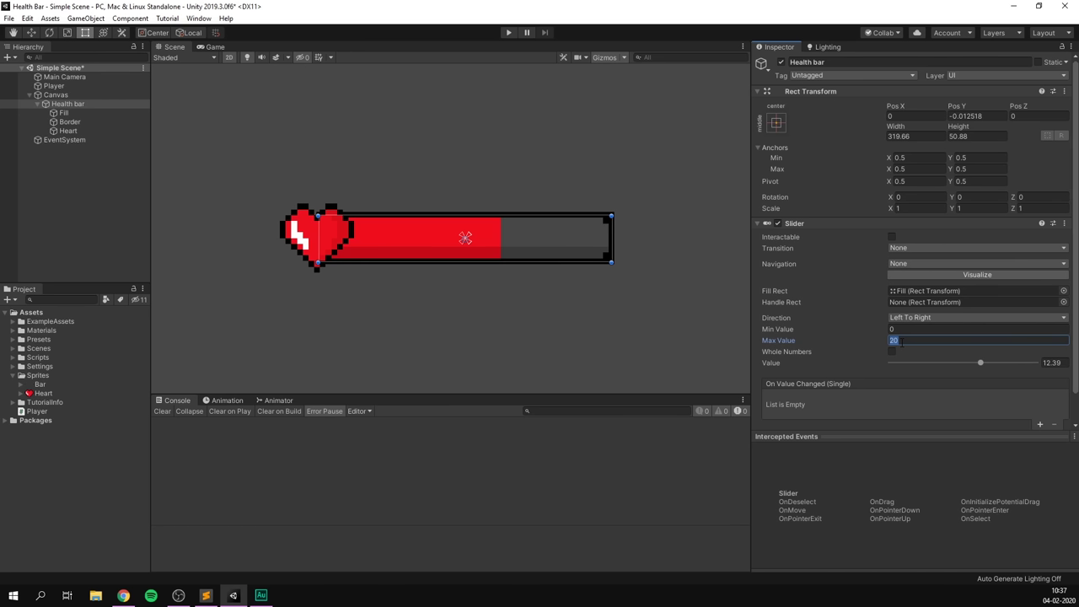
{"action": "type", "text": "4"}
{"action": "left_click", "coordinate": [893, 351]}
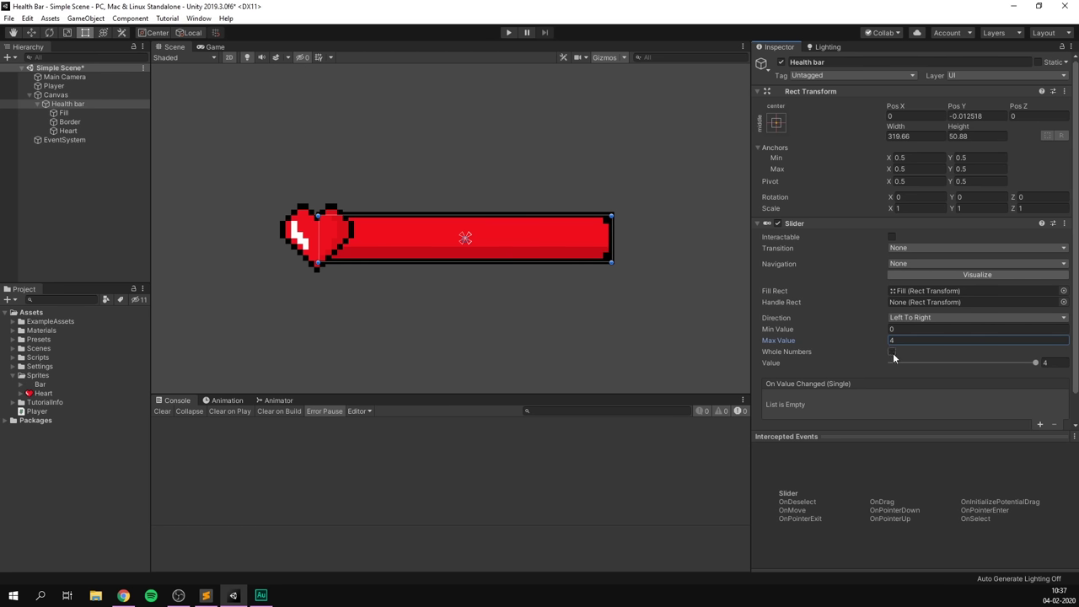
{"action": "mouse_move", "coordinate": [1035, 366]}
{"action": "left_mouse_down"}
{"action": "mouse_move", "coordinate": [915, 369]}
{"action": "mouse_move", "coordinate": [1039, 372]}
{"action": "left_mouse_up"}
{"action": "left_click", "coordinate": [893, 352]}
Create a new script component named HealthBar on the Health bar object and open it for editing.
{"action": "scroll", "coordinate": [811, 370], "scroll_direction": "down", "scroll_amount": 1}
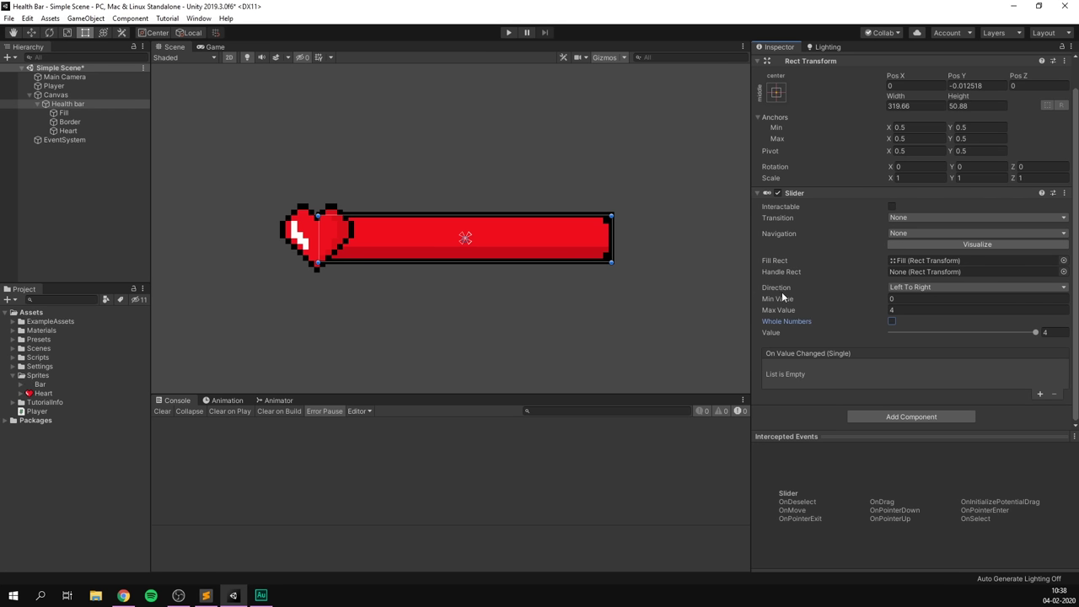
{"action": "left_click", "coordinate": [856, 415]}
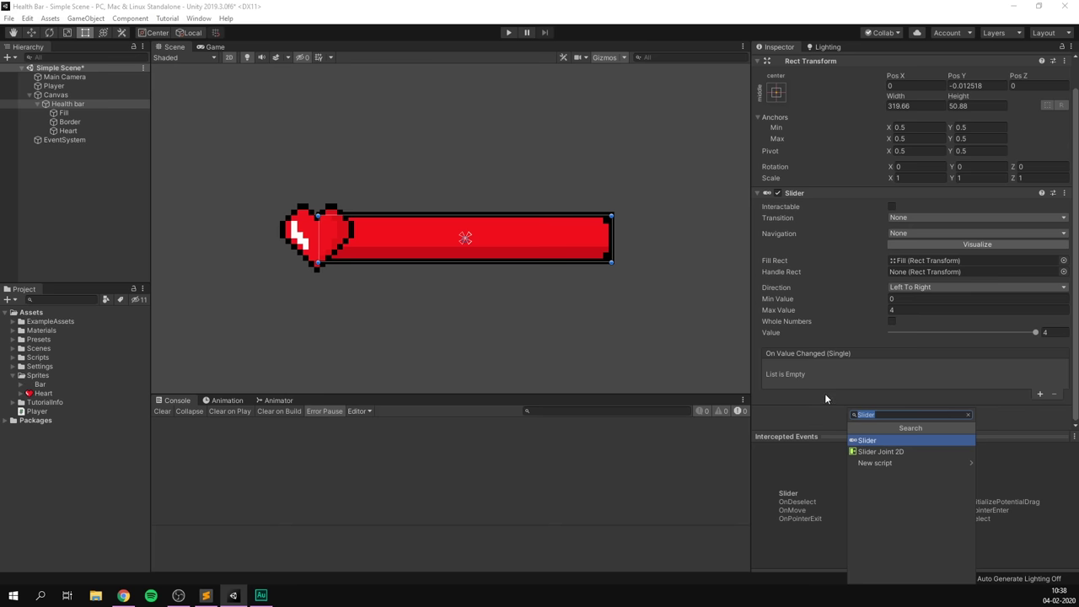
{"action": "type", "text": "HealthBar"}
{"action": "key", "text": "Return"}
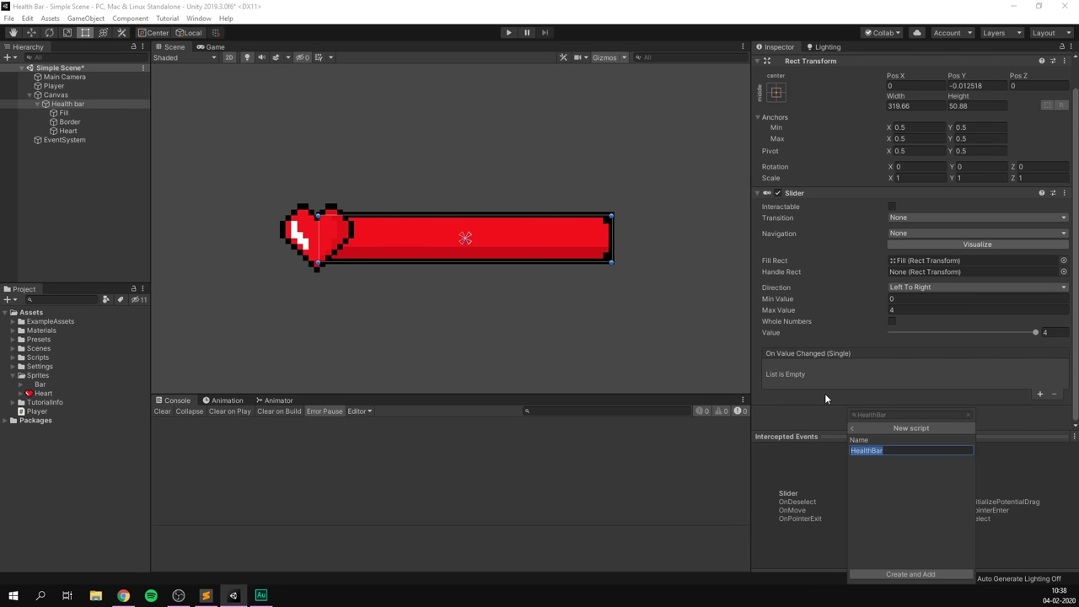
{"action": "left_click", "coordinate": [894, 575]}
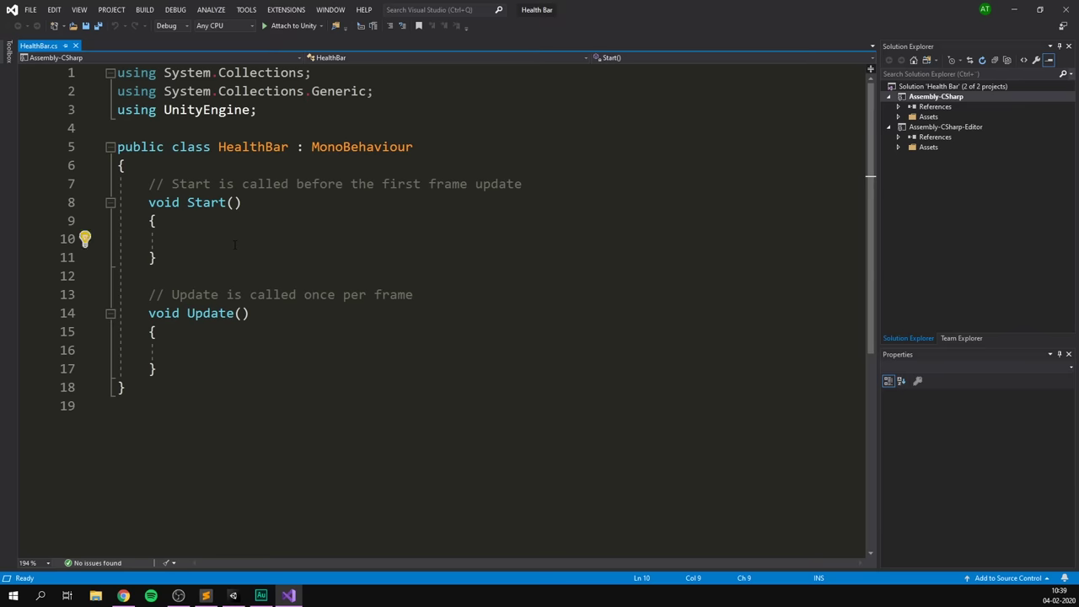
Add the directive "using UnityEngine.UI;" below the existing using lines in HealthBar.cs.
{"action": "left_click", "coordinate": [283, 109]}
{"action": "key", "text": "Return"}
{"action": "type", "text": "using UnityEngine.UI;"}
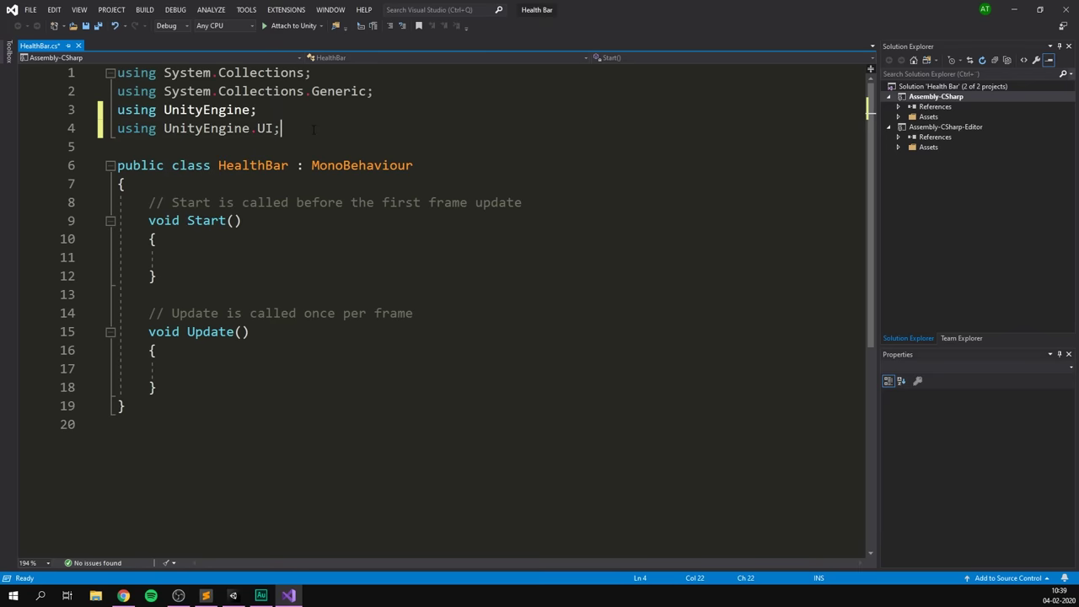
Declare the field "public Slider slider;" at the start of the HealthBar class.
{"action": "left_click", "coordinate": [200, 183]}
{"action": "key", "text": "Return"}
{"action": "key", "text": "Return"}
{"action": "key", "text": "Return"}
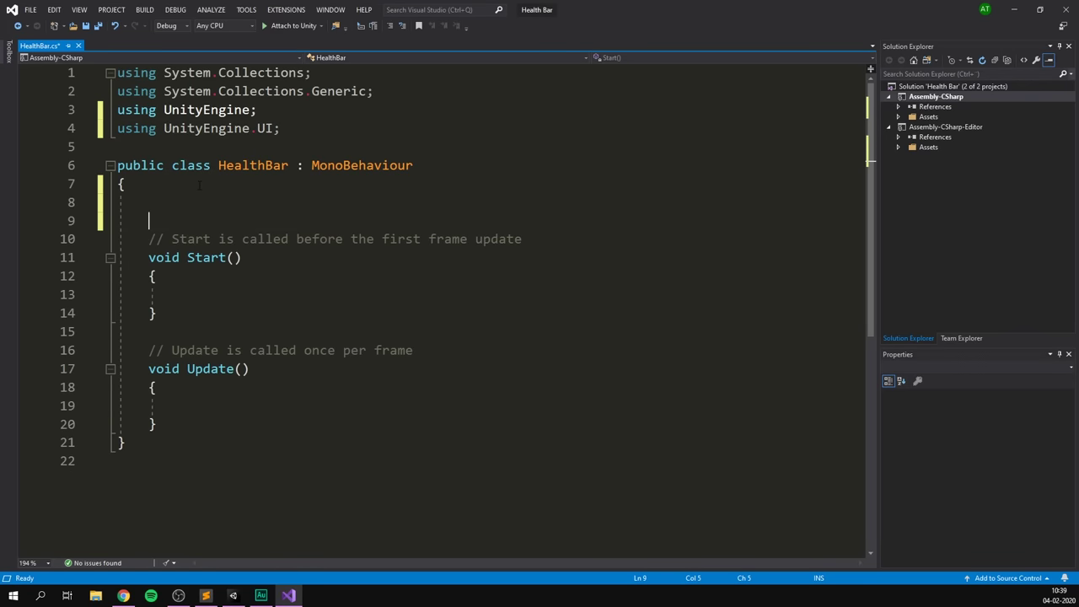
{"action": "key", "text": "Up"}
{"action": "type", "text": "pub"}
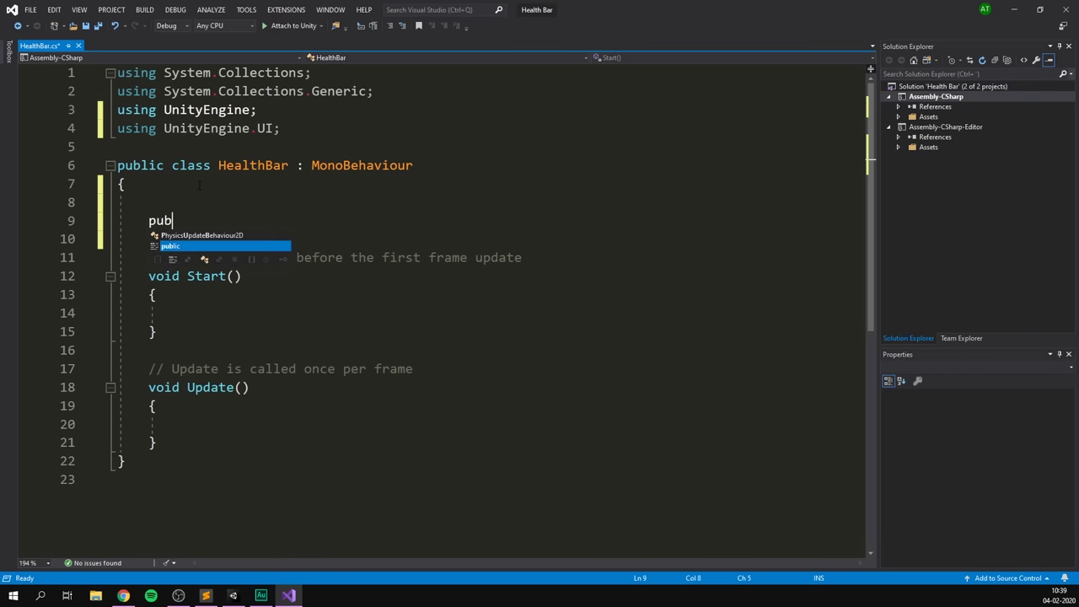
{"action": "type", "text": "lic Slider slider;"}
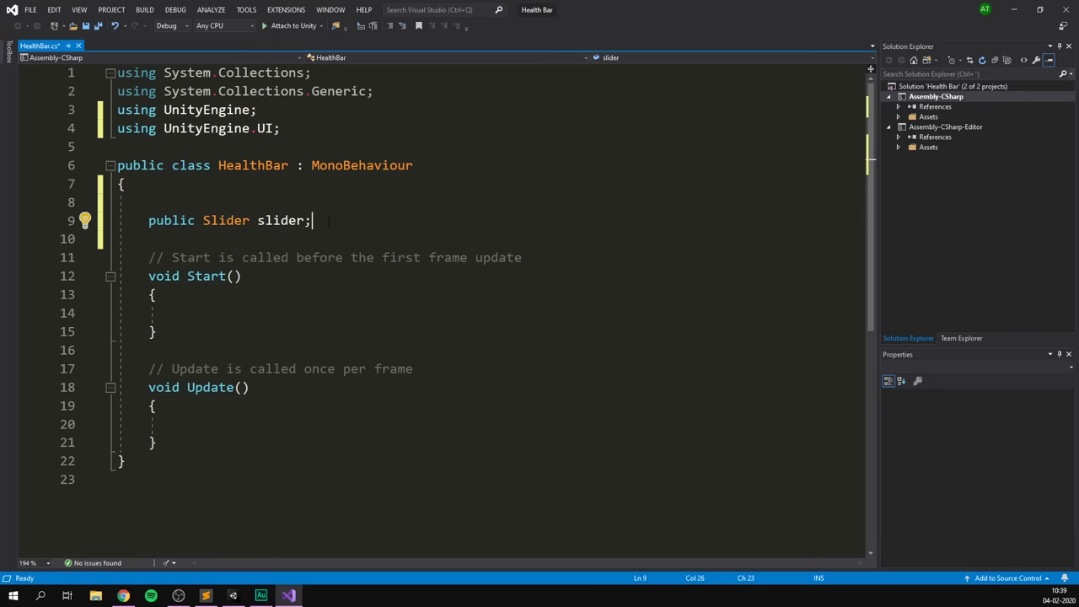
Delete the default Start and Update methods with their comments, leaving blank space below the slider field.
{"action": "left_click_drag", "start_coordinate": [157, 443], "coordinate": [148, 257]}
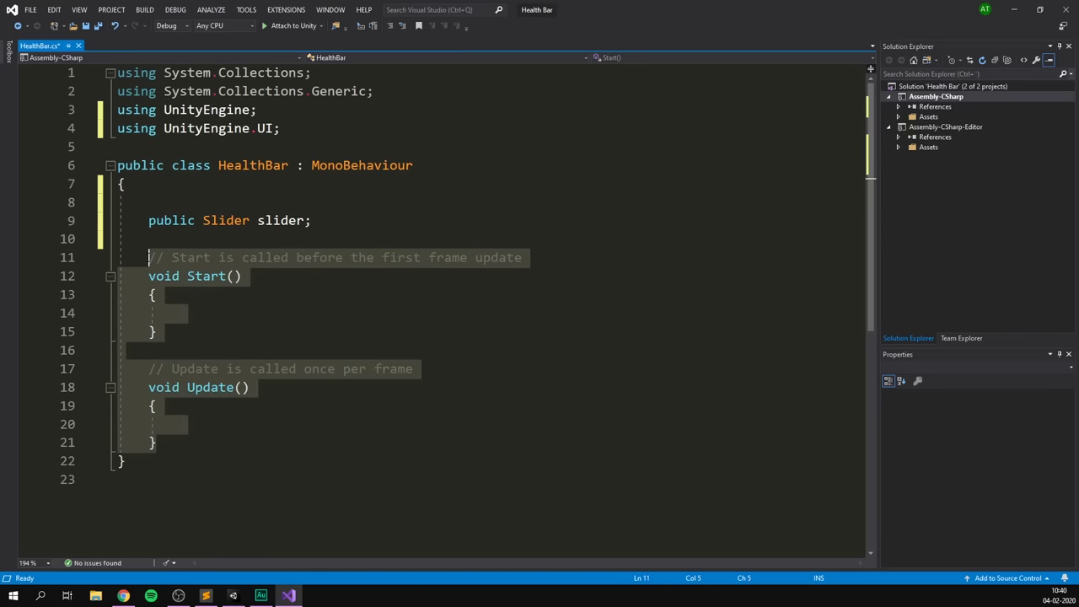
{"action": "key", "text": "BackSpace"}
{"action": "key", "text": "Return"}
{"action": "left_click", "coordinate": [148, 258]}
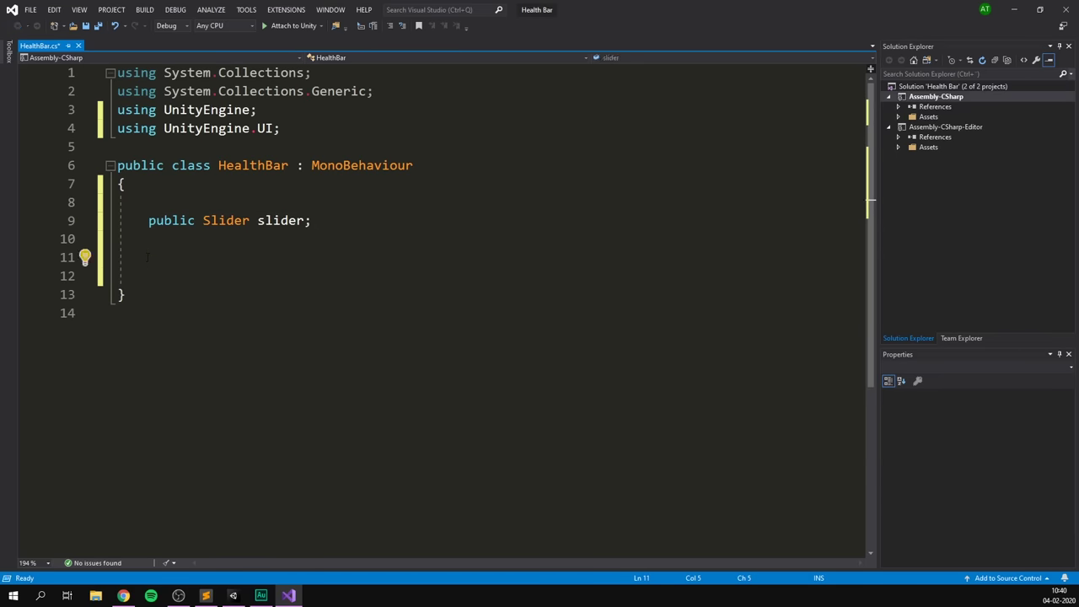
Write the method public void SetHealth(int health) containing "slider.value = health;" and save the script.
{"action": "type", "text": "public v"}
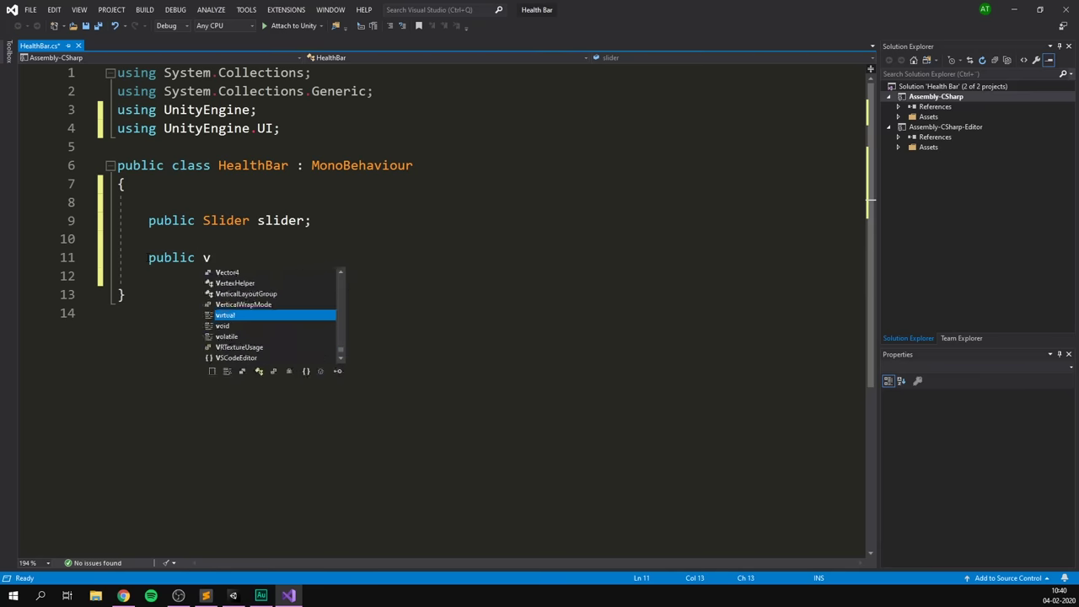
{"action": "type", "text": "oid SetHealth(int healt"}
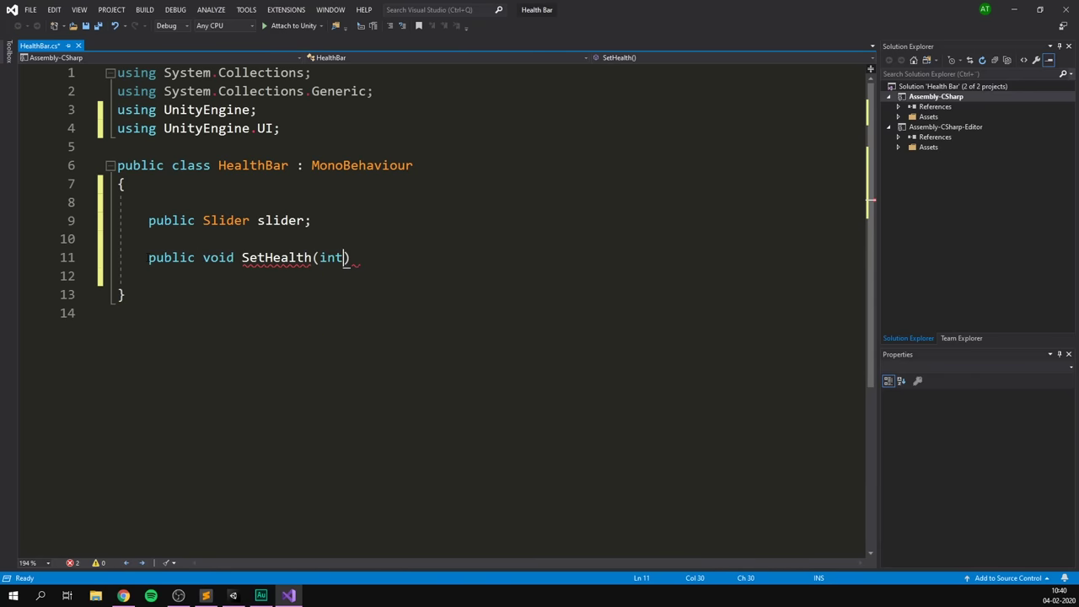
{"action": "type", "text": "h) {"}
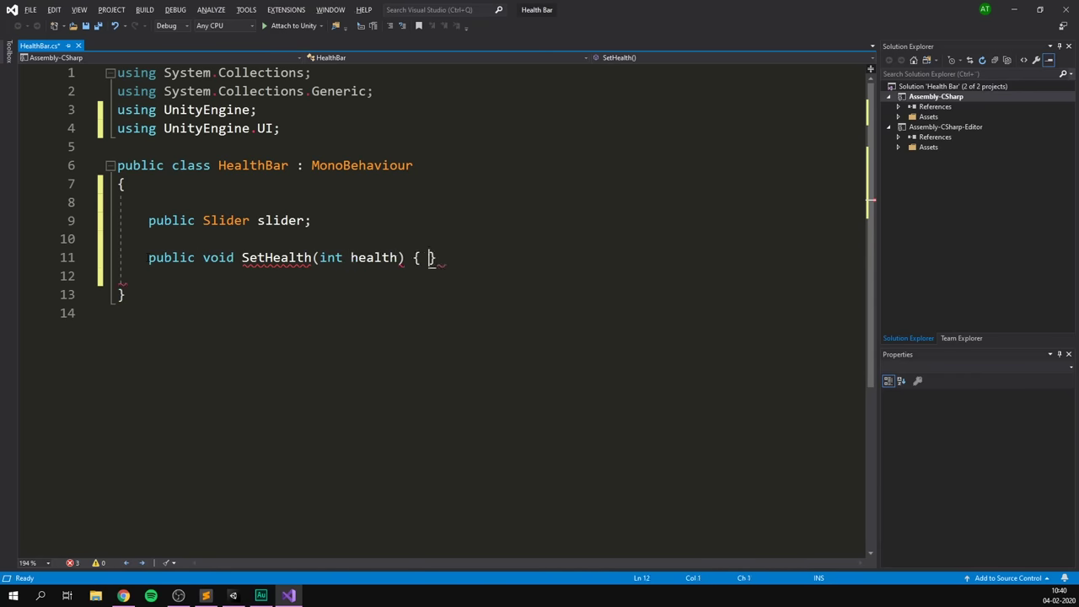
{"action": "key", "text": "Return"}
{"action": "type", "text": "slider"}
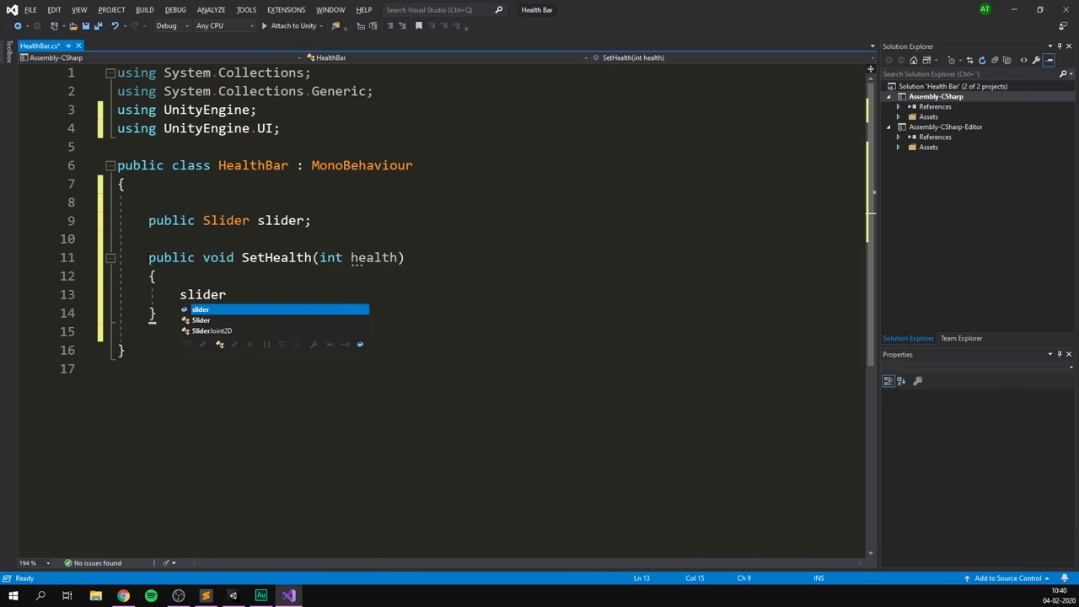
{"action": "type", "text": ".value = health;"}
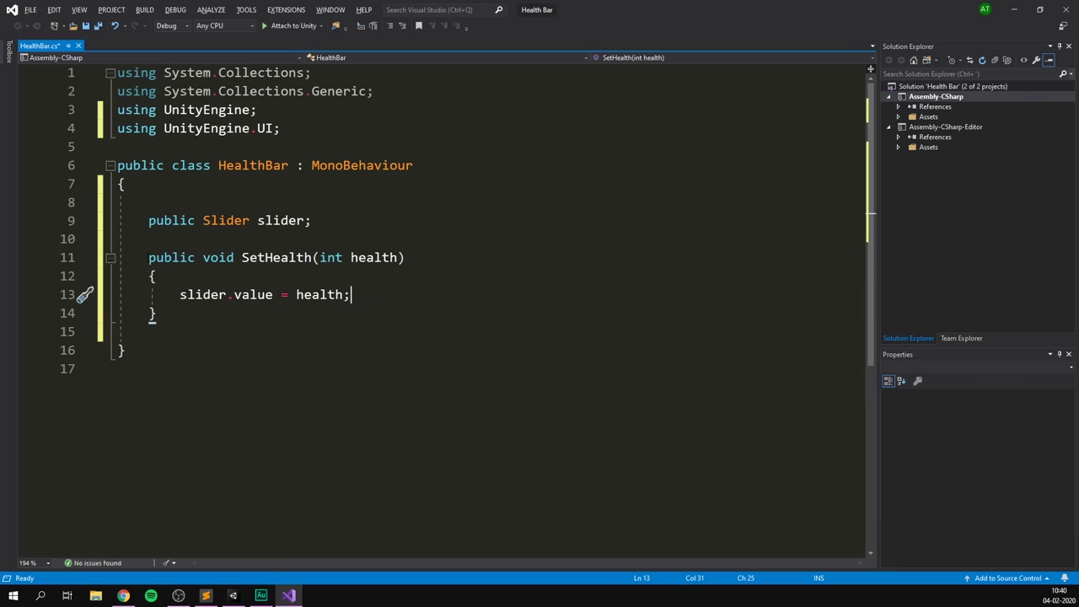
{"action": "key", "text": "ctrl+s"}
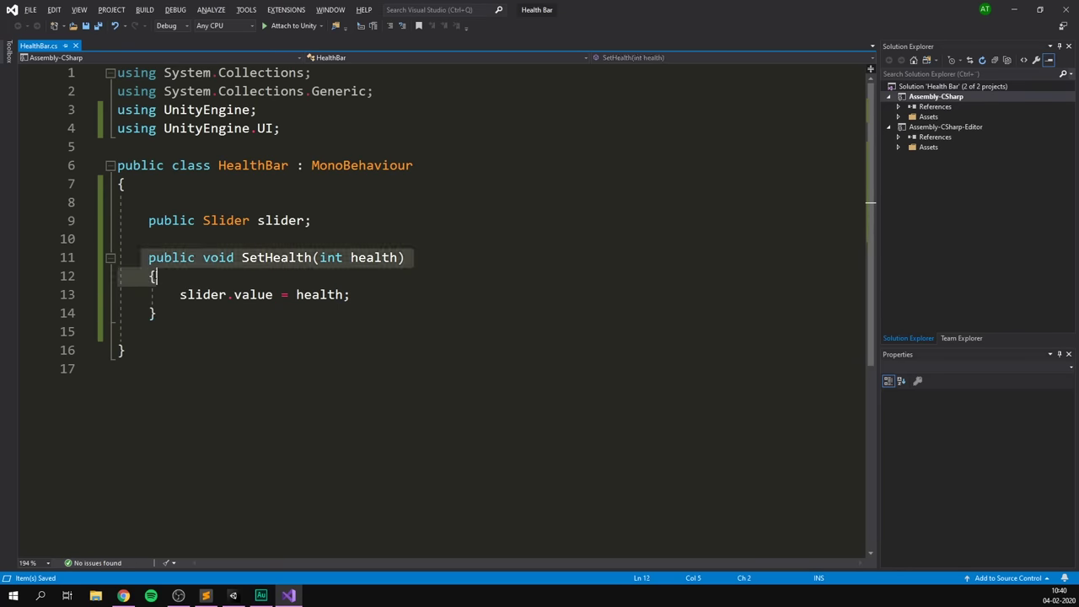
{"action": "key", "text": "Down"}
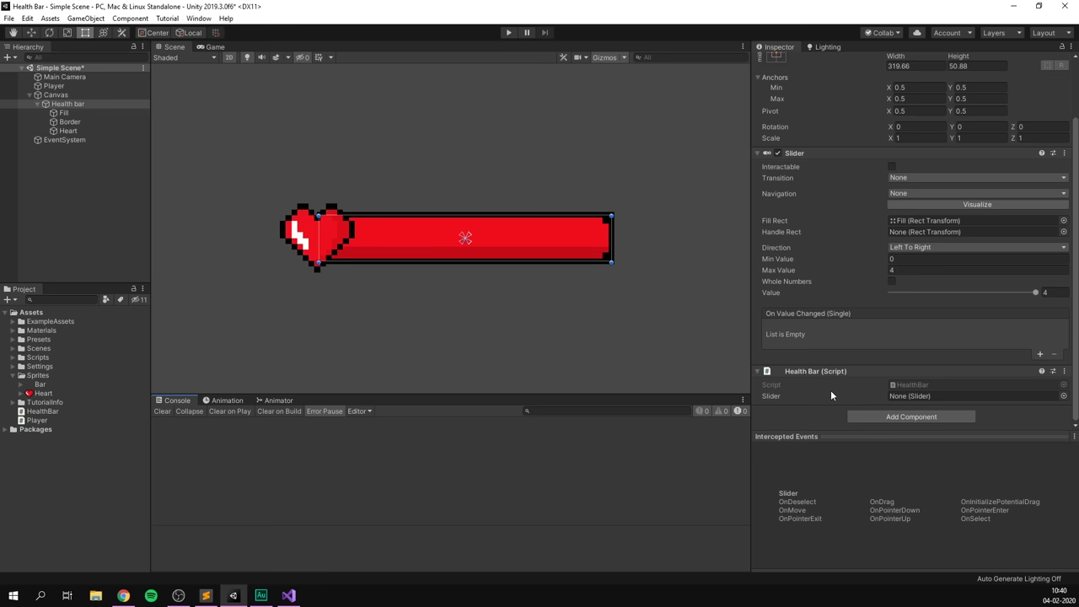
Assign Health bar's own Slider component to the Health Bar script's Slider reference and try moving the slider value.
{"action": "mouse_move", "coordinate": [794, 153]}
{"action": "left_mouse_down"}
{"action": "mouse_move", "coordinate": [927, 360]}
{"action": "mouse_move", "coordinate": [922, 396]}
{"action": "mouse_move", "coordinate": [892, 398]}
{"action": "left_mouse_up"}
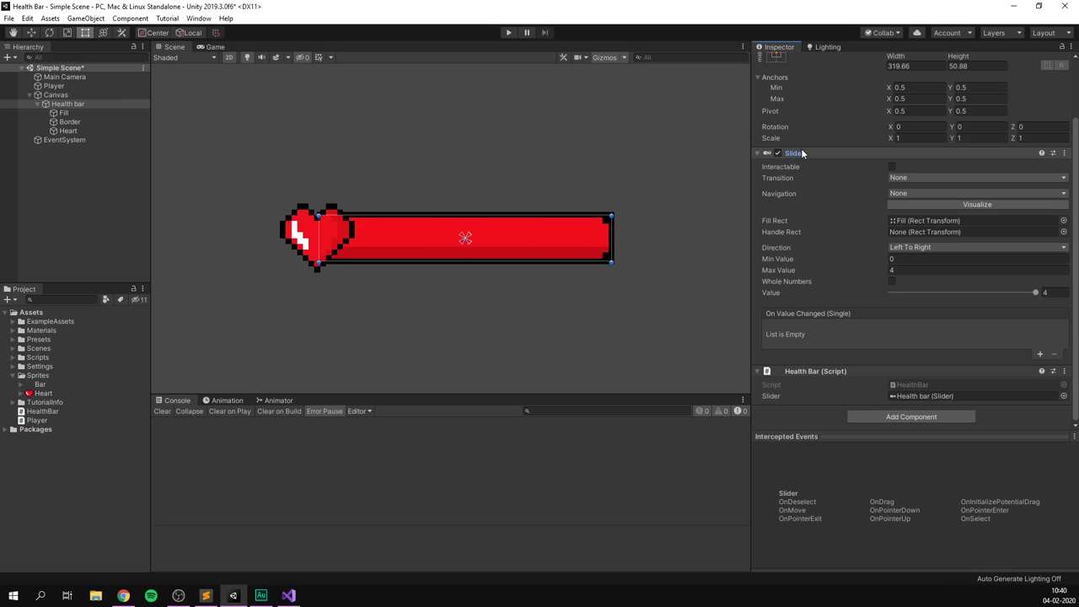
{"action": "mouse_move", "coordinate": [1035, 292]}
{"action": "left_mouse_down"}
{"action": "mouse_move", "coordinate": [906, 302]}
{"action": "mouse_move", "coordinate": [1040, 297]}
{"action": "left_mouse_up"}
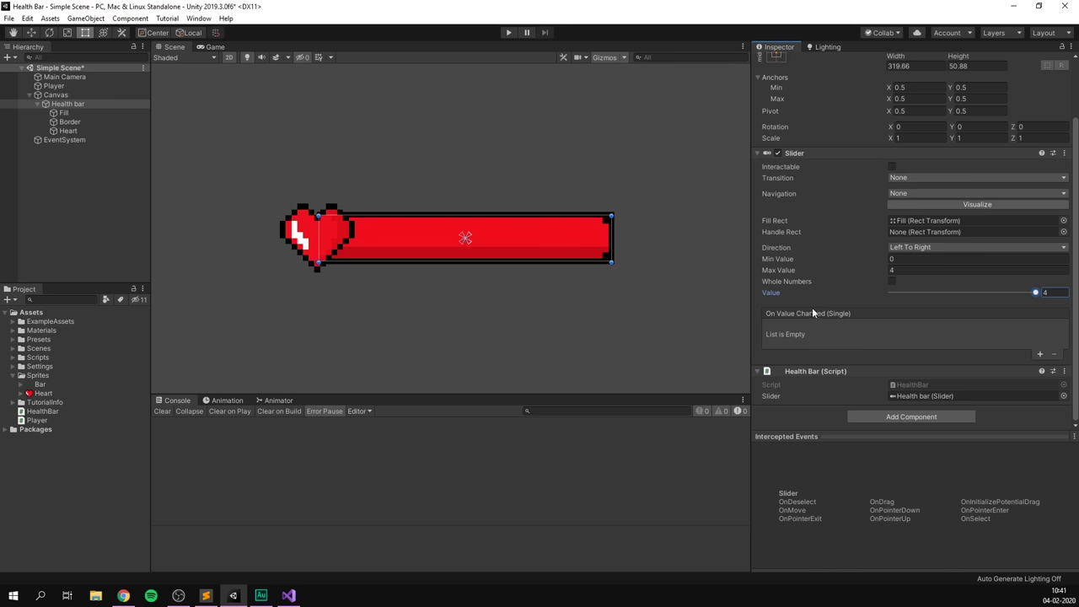
Switch to Visual Studio and add an empty method public void SetMaxHealth(int health) above SetHealth.
{"action": "key", "text": "alt+Tab"}
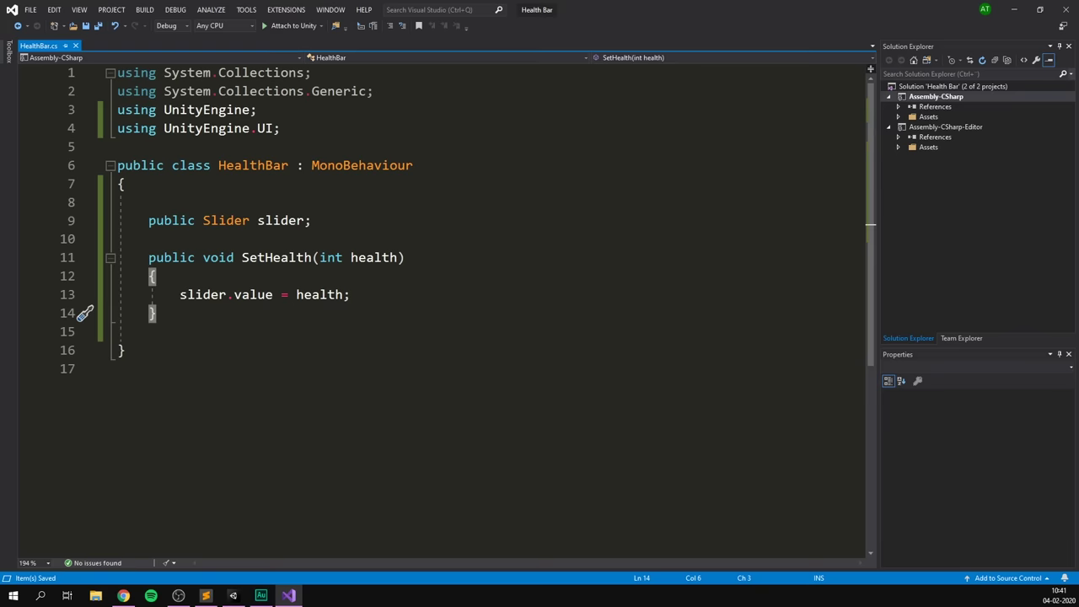
{"action": "left_click", "coordinate": [205, 238]}
{"action": "key", "text": "Return"}
{"action": "key", "text": "Return"}
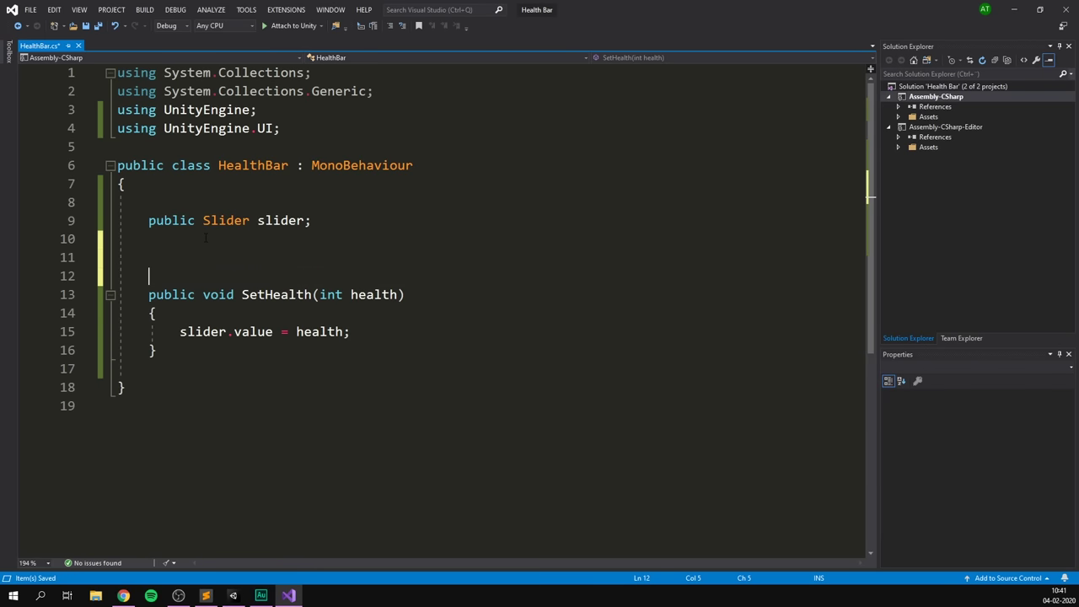
{"action": "type", "text": "public void"}
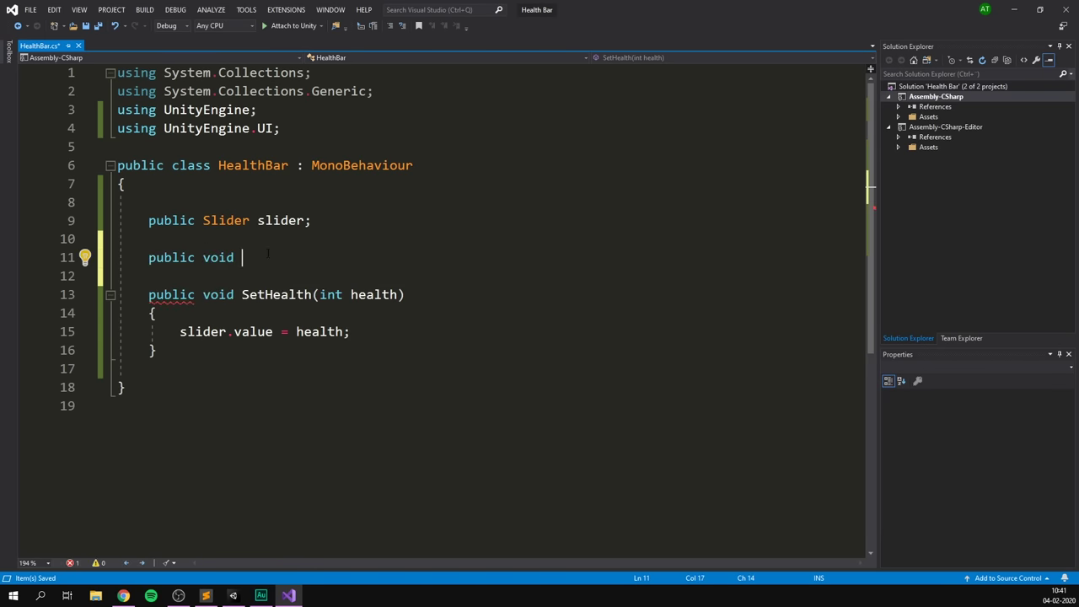
{"action": "double_click", "coordinate": [182, 257]}
{"action": "left_click", "coordinate": [268, 261]}
{"action": "type", "text": "Set"}
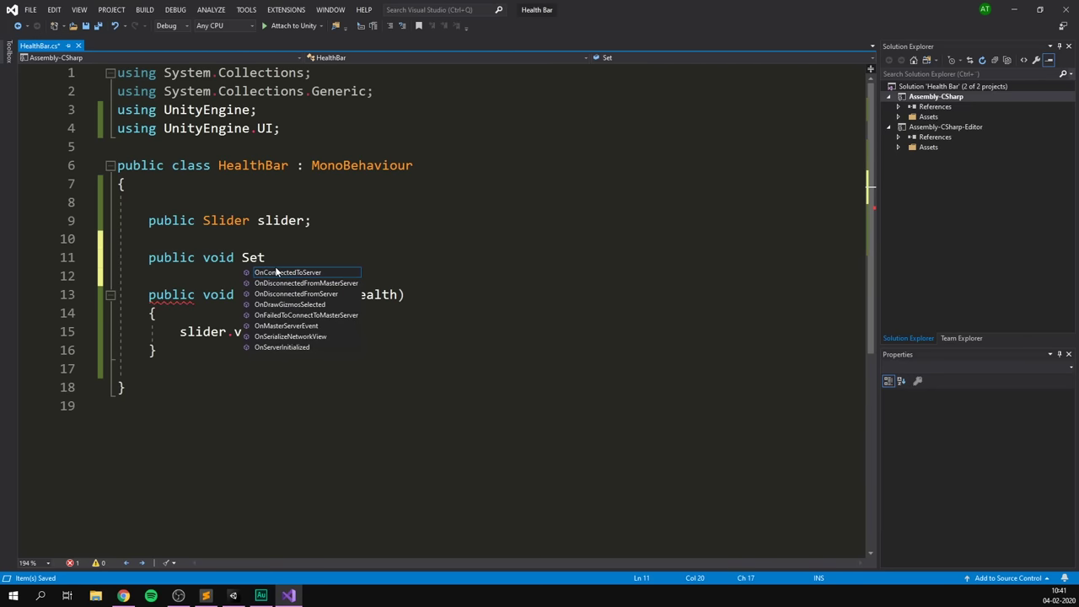
{"action": "type", "text": "MaxHealth(int "}
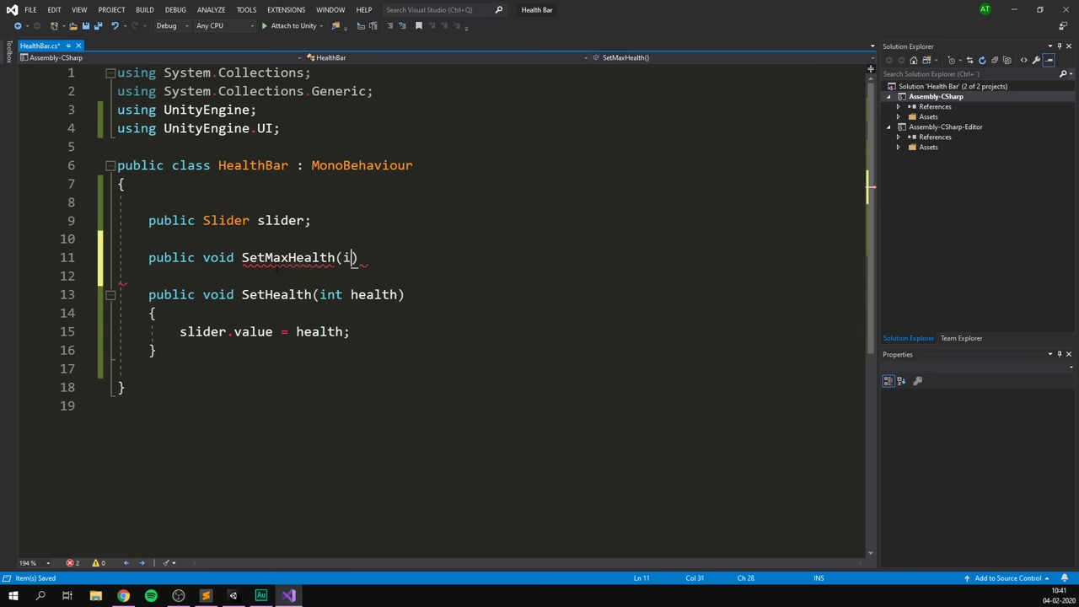
{"action": "type", "text": "health)"}
{"action": "key", "text": "Return"}
{"action": "type", "text": "{"}
{"action": "key", "text": "Return"}
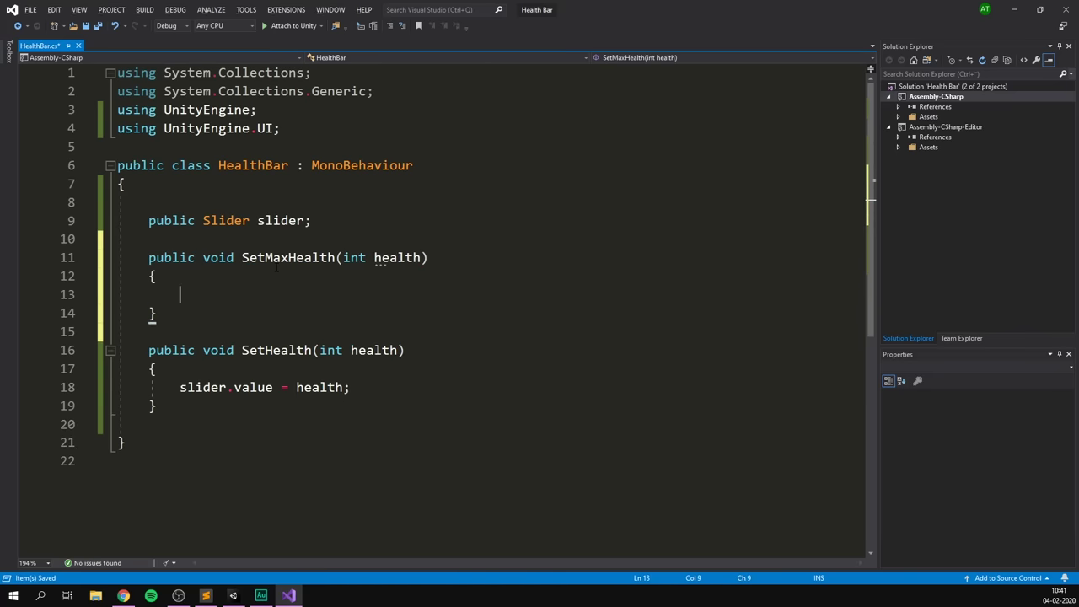
Fill the SetMaxHealth body with "slider.maxValue = health;" and "slider.value = health;".
{"action": "type", "text": "slider.ma"}
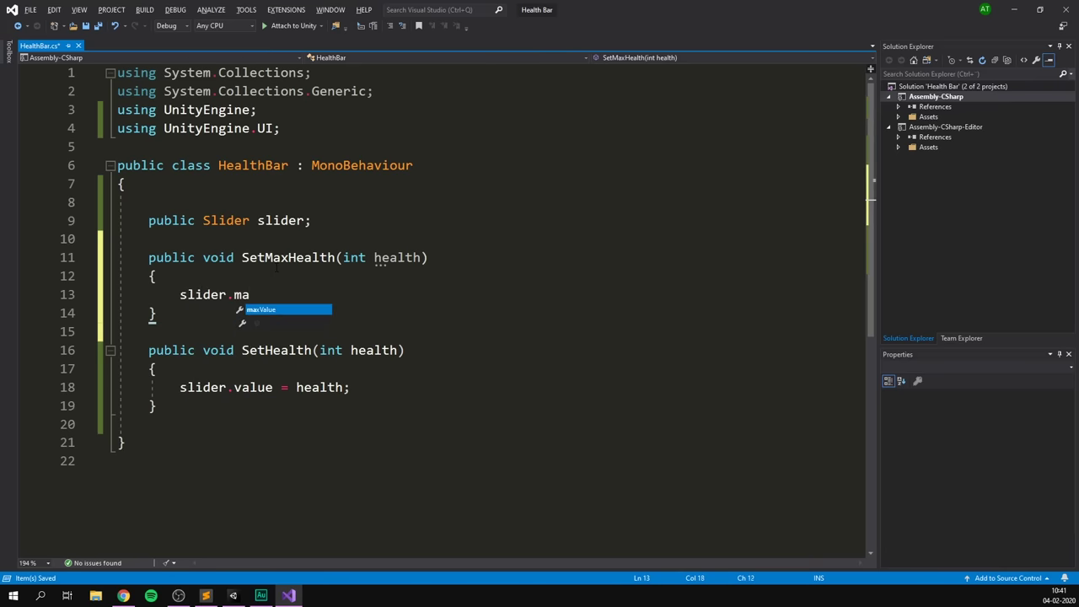
{"action": "type", "text": "xValue = health;"}
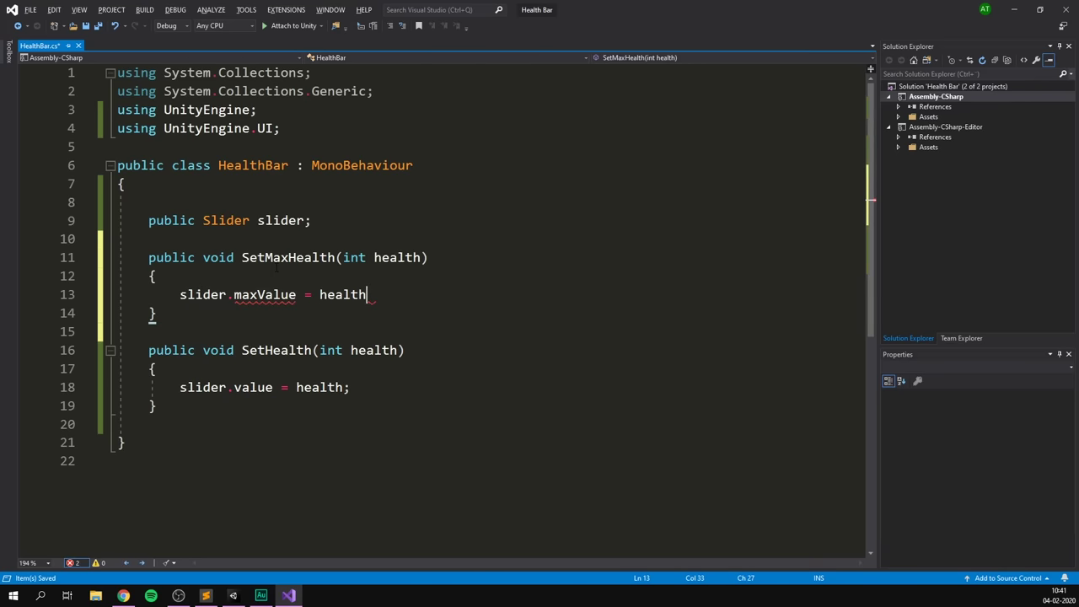
{"action": "key", "text": "Return"}
{"action": "type", "text": "slider.value "}
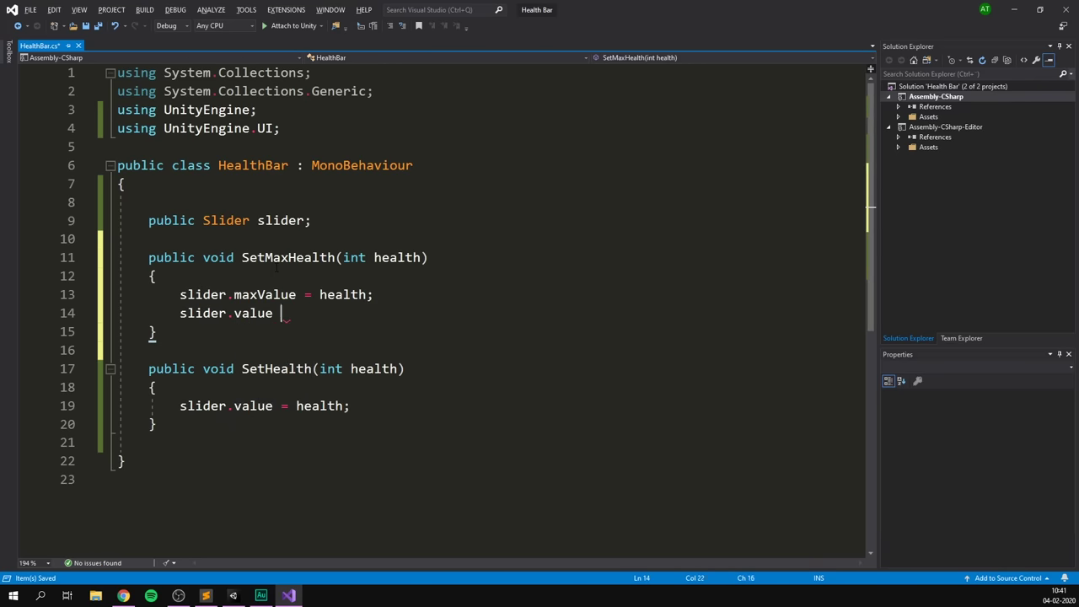
{"action": "type", "text": "= health;"}
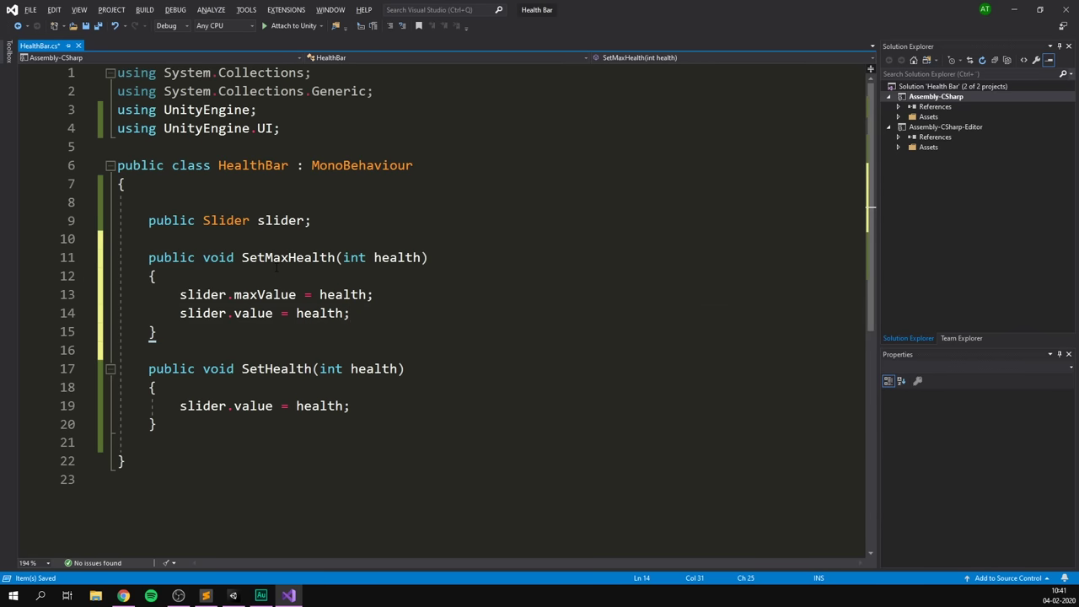
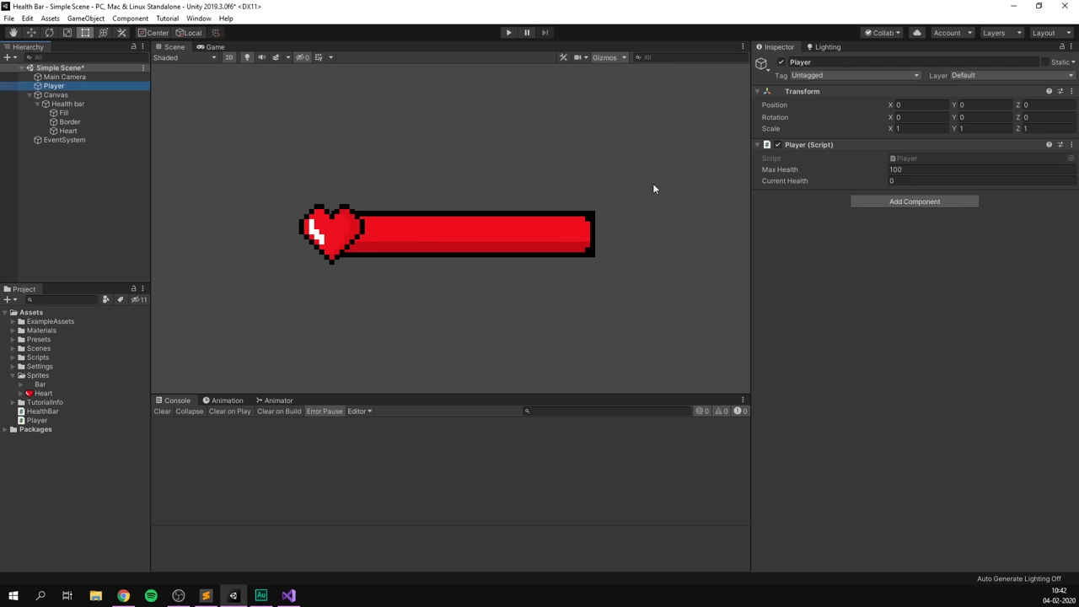
Switch to Visual Studio and examine the Player script's health fields, its Start and Update logic, and the TakeDamage method.
{"action": "key", "text": "alt+Tab"}
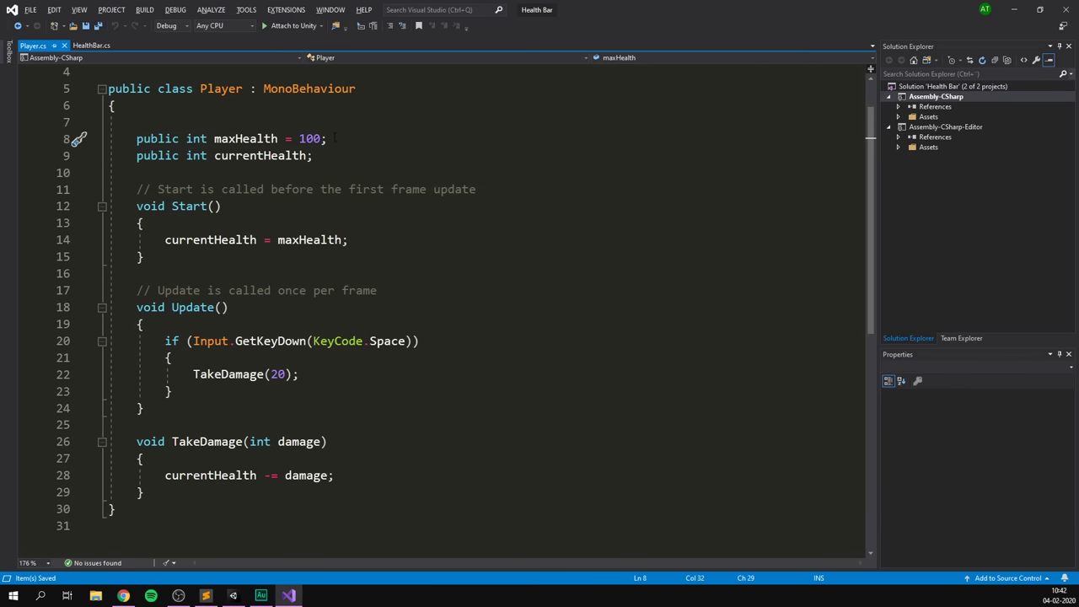
{"action": "left_click_drag", "start_coordinate": [334, 138], "coordinate": [136, 140]}
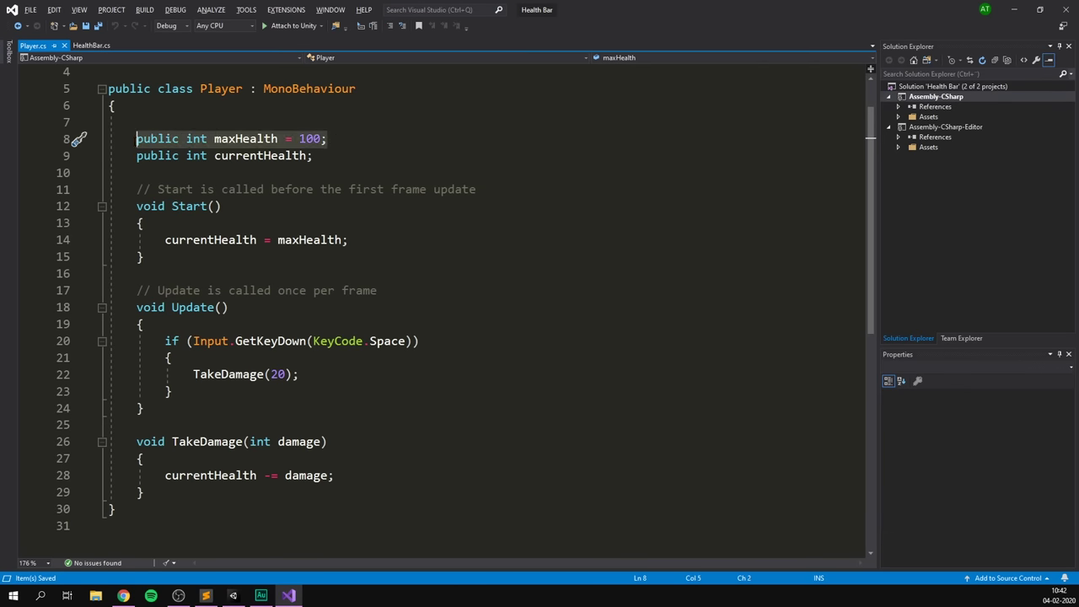
{"action": "double_click", "coordinate": [313, 140]}
{"action": "left_click_drag", "start_coordinate": [328, 155], "coordinate": [136, 156]}
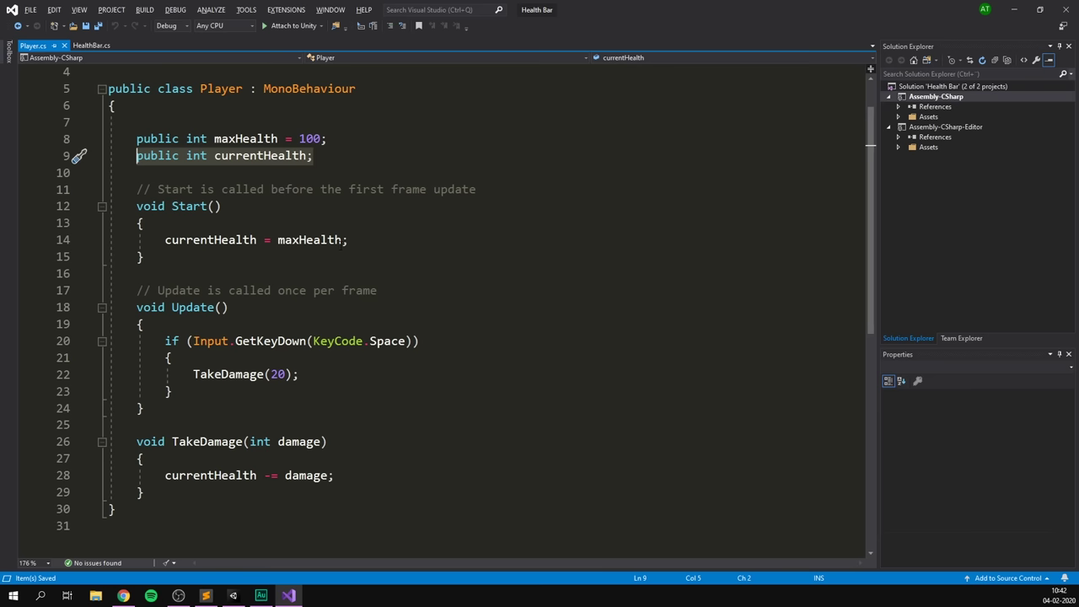
{"action": "double_click", "coordinate": [210, 239]}
{"action": "left_click", "coordinate": [305, 239]}
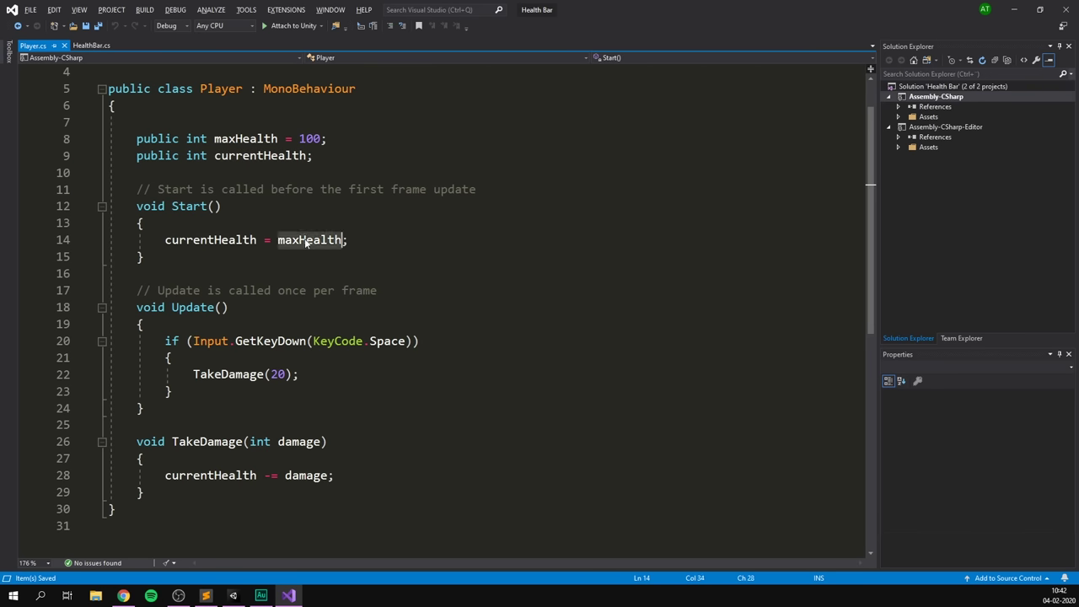
{"action": "left_click", "coordinate": [358, 240]}
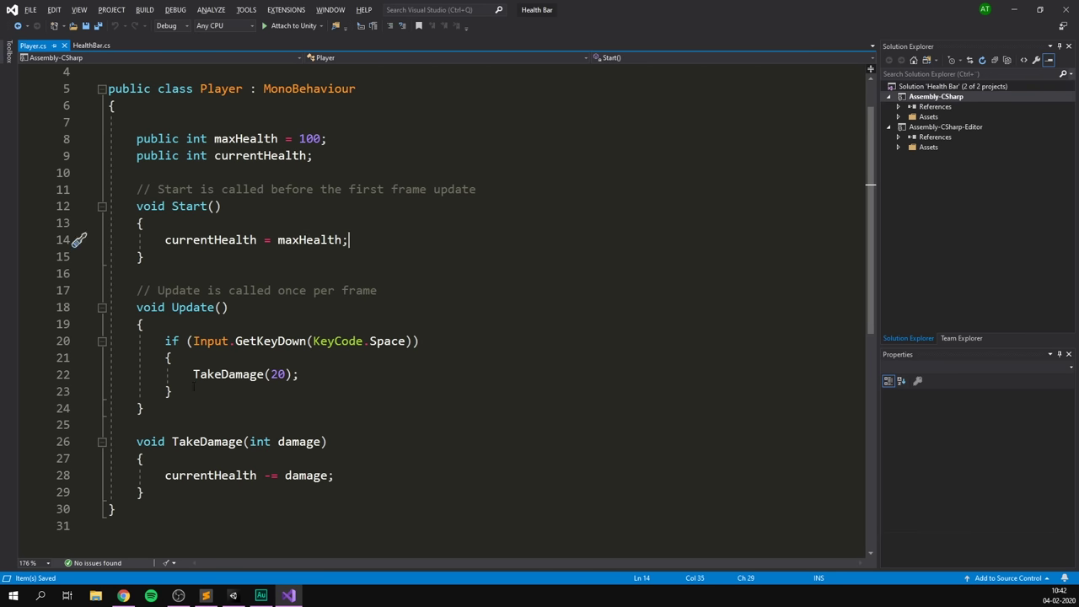
{"action": "left_click_drag", "start_coordinate": [193, 387], "coordinate": [165, 340]}
{"action": "left_click", "coordinate": [277, 374]}
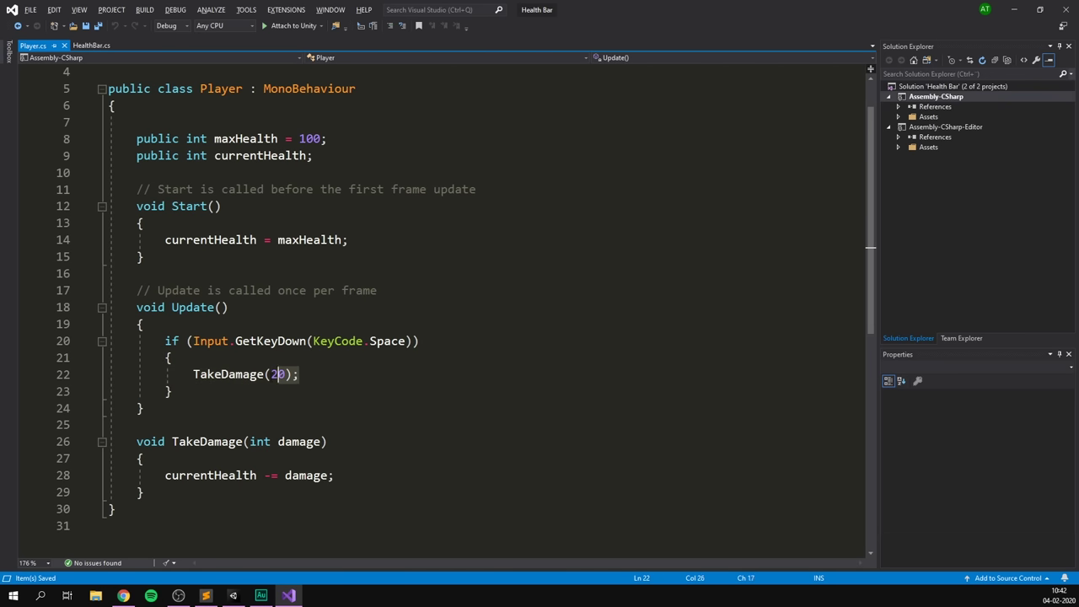
{"action": "double_click", "coordinate": [278, 374]}
{"action": "key", "text": "End"}
{"action": "left_click", "coordinate": [302, 475]}
{"action": "left_click", "coordinate": [257, 476]}
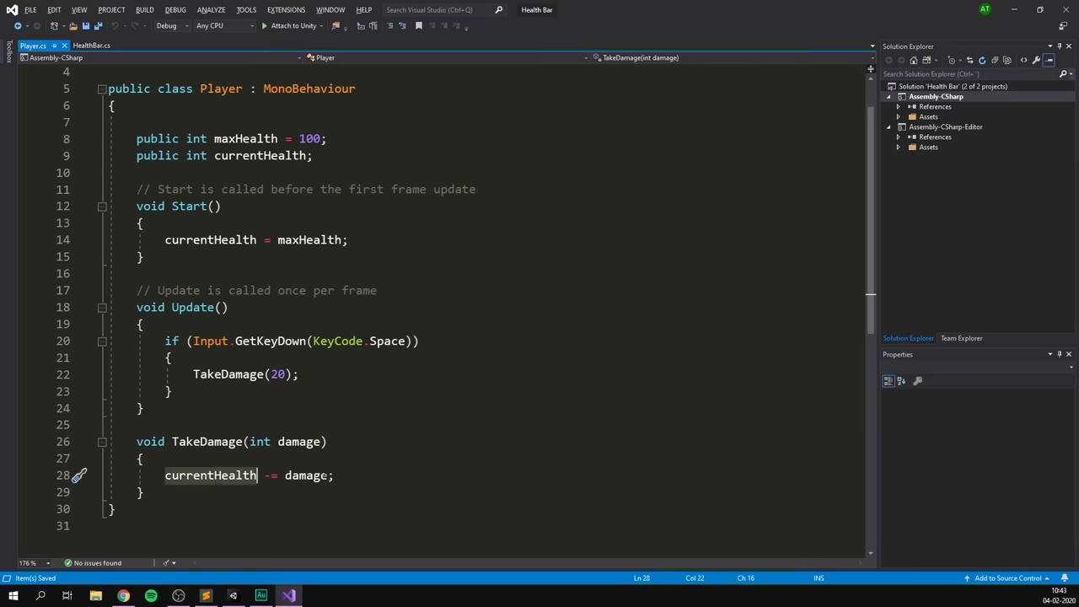
{"action": "key", "text": "End"}
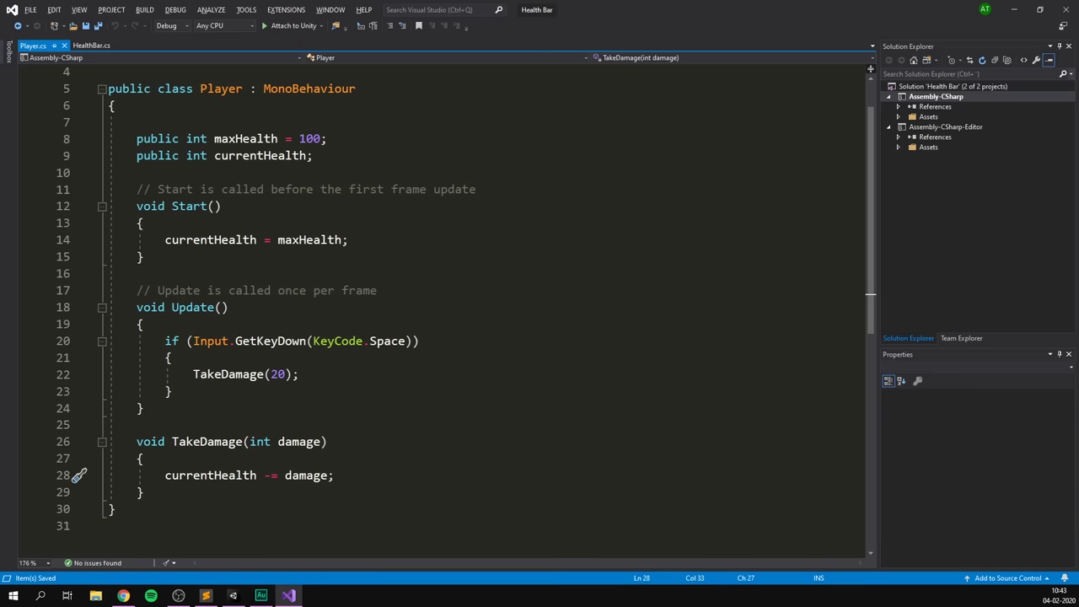
Declare "public HealthBar healthBar;" in the Player class below the currentHealth field, separated by a blank line.
{"action": "left_click", "coordinate": [313, 156]}
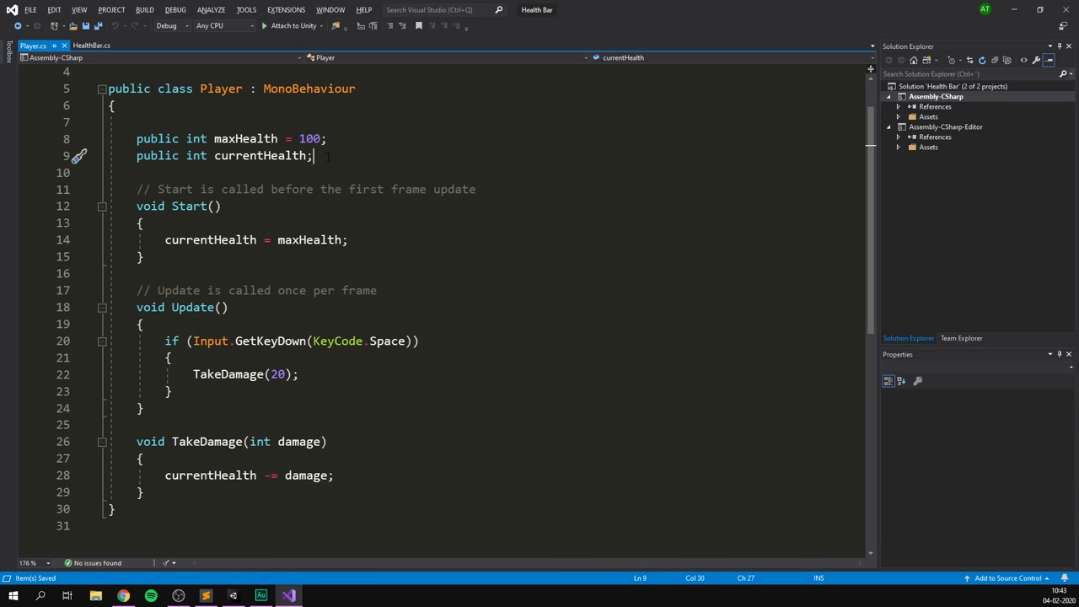
{"action": "key", "text": "Return"}
{"action": "key", "text": "Return"}
{"action": "type", "text": "public Heal"}
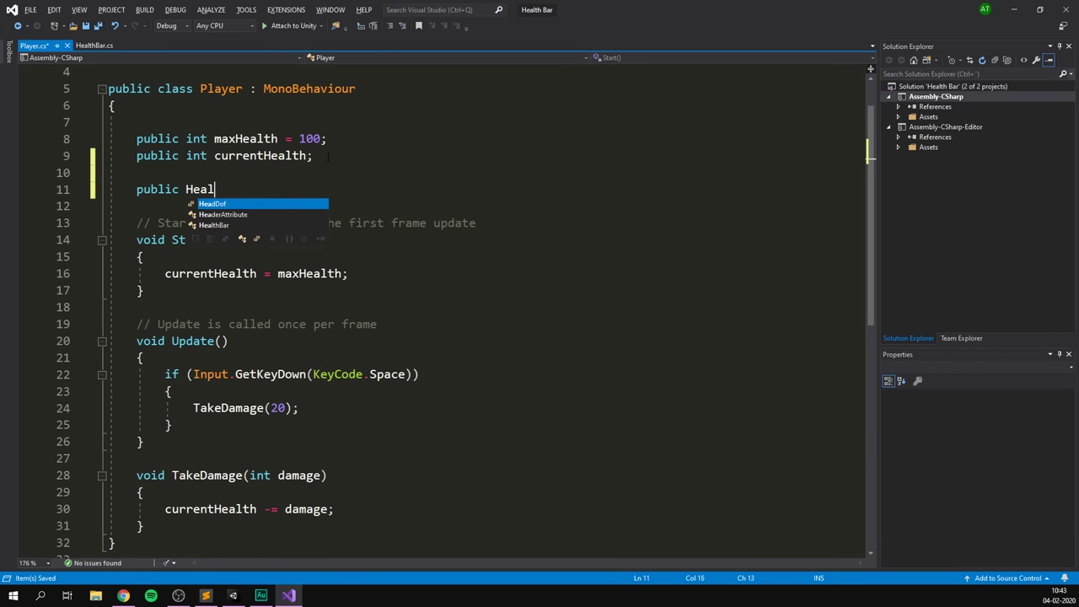
{"action": "type", "text": "thBar healthBar"}
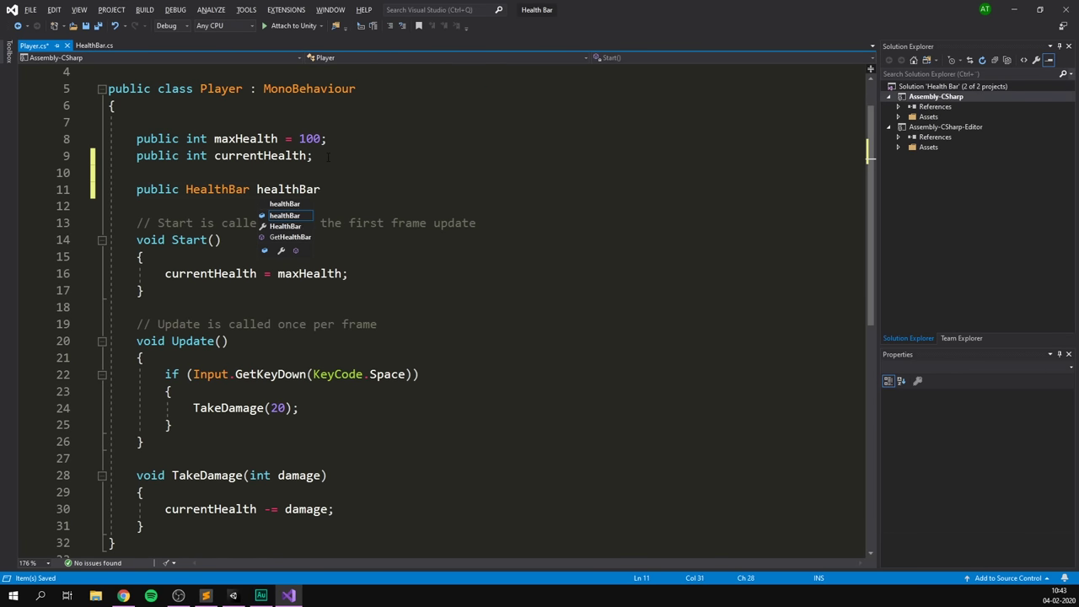
{"action": "type", "text": ";"}
Add "healthBar.SetMaxHealth(maxHealth);" to the Player's Start method after the currentHealth assignment.
{"action": "left_click", "coordinate": [380, 280]}
{"action": "key", "text": "Return"}
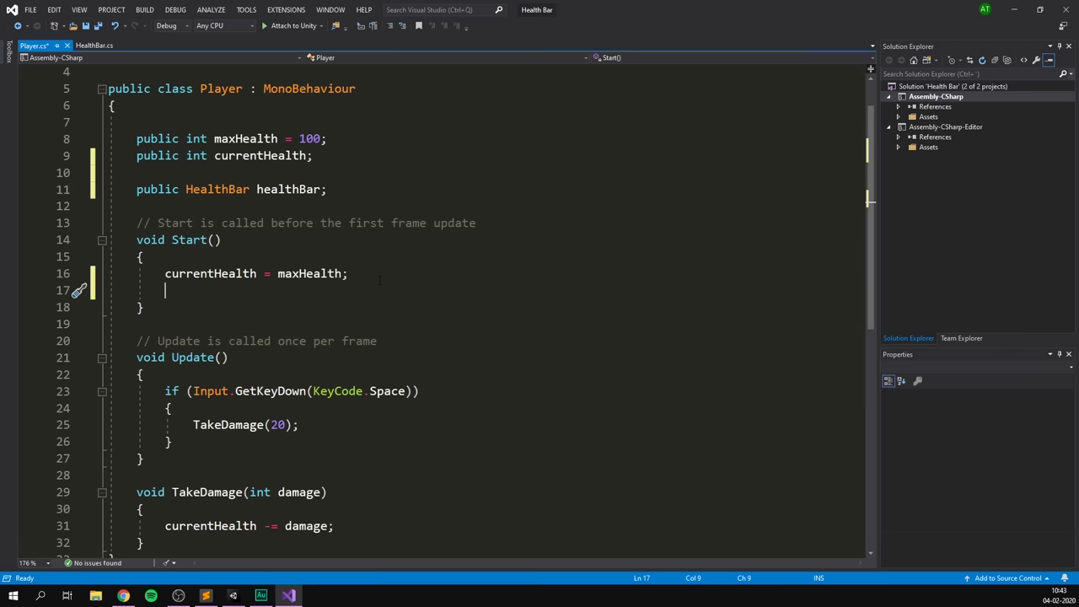
{"action": "type", "text": "he"}
{"action": "key", "text": "Tab"}
{"action": "type", "text": ".Set"}
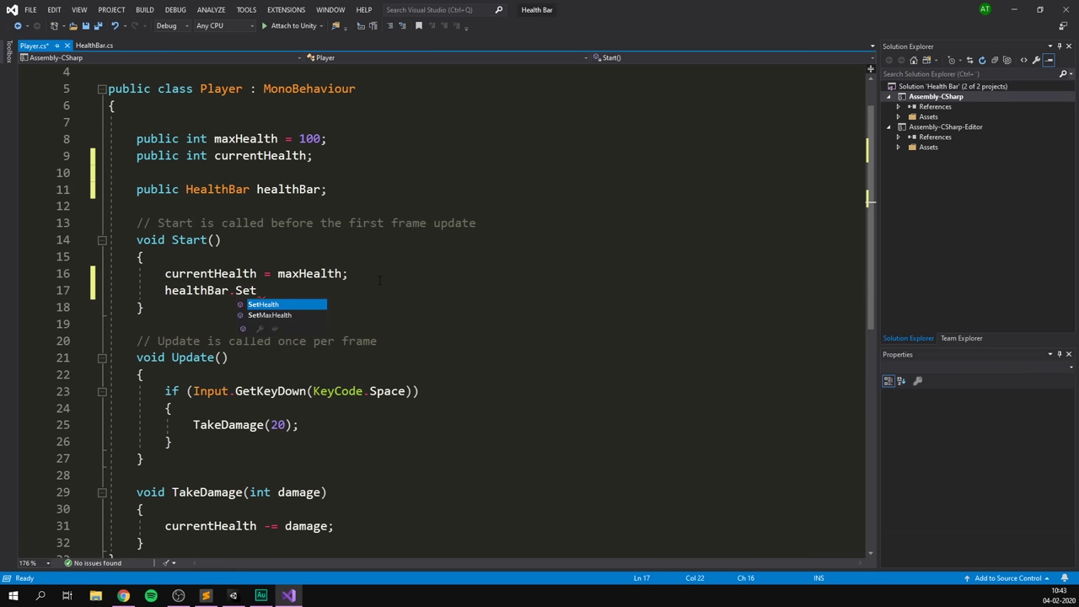
{"action": "type", "text": "Ma"}
{"action": "key", "text": "Tab"}
{"action": "type", "text": "(maxH"}
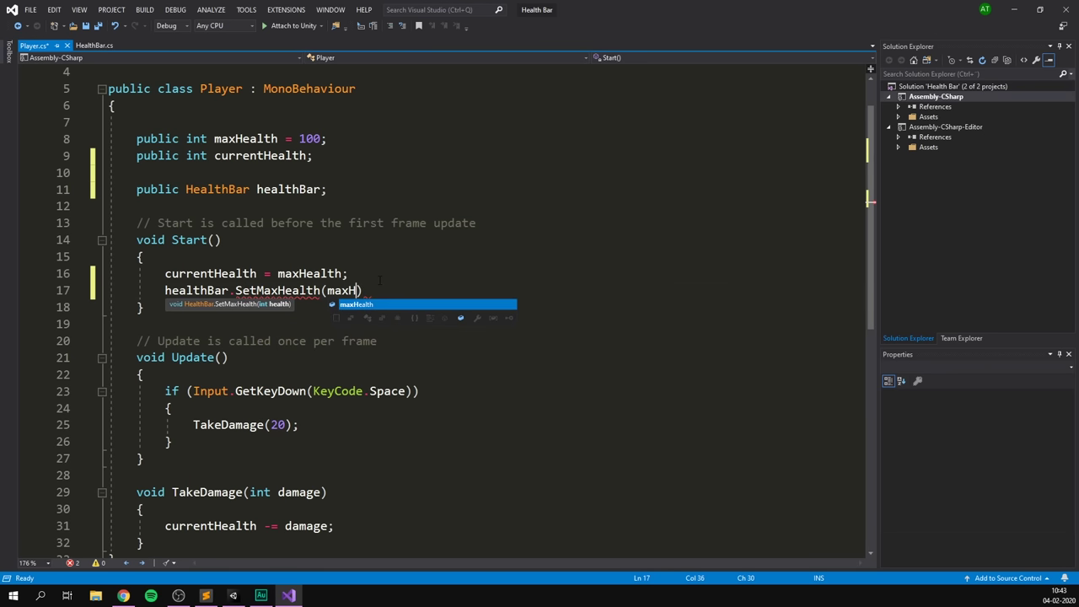
{"action": "key", "text": "Tab"}
{"action": "type", "text": ");"}
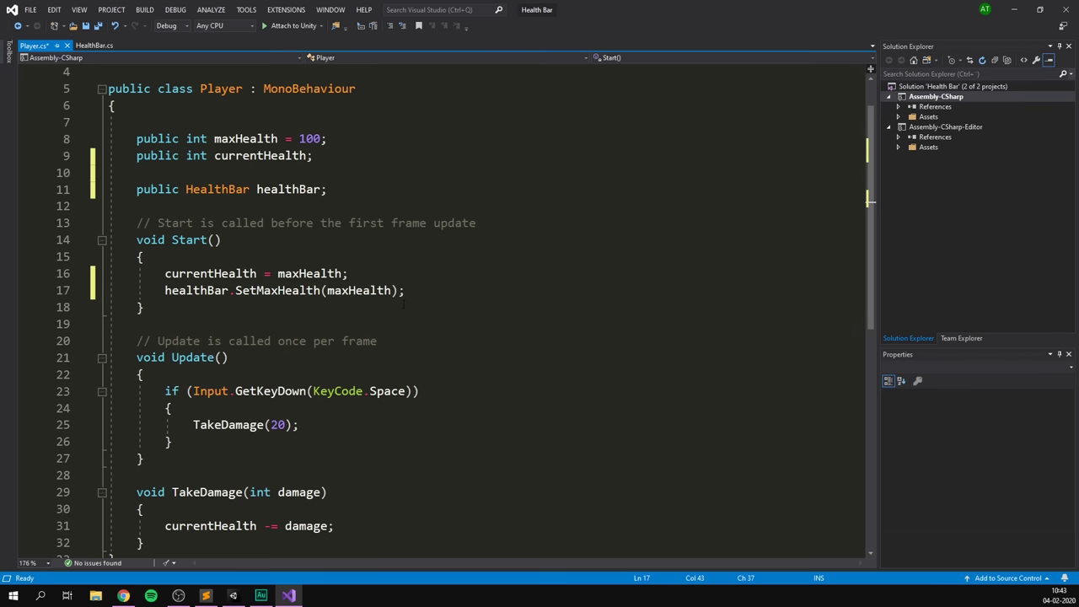
Add "healthBar.SetHealth(currentHealth);" to the TakeDamage method below the damage subtraction, after a blank line.
{"action": "scroll", "coordinate": [404, 305], "scroll_direction": "down", "scroll_amount": 2}
{"action": "left_click", "coordinate": [359, 424]}
{"action": "key", "text": "Return"}
{"action": "key", "text": "Return"}
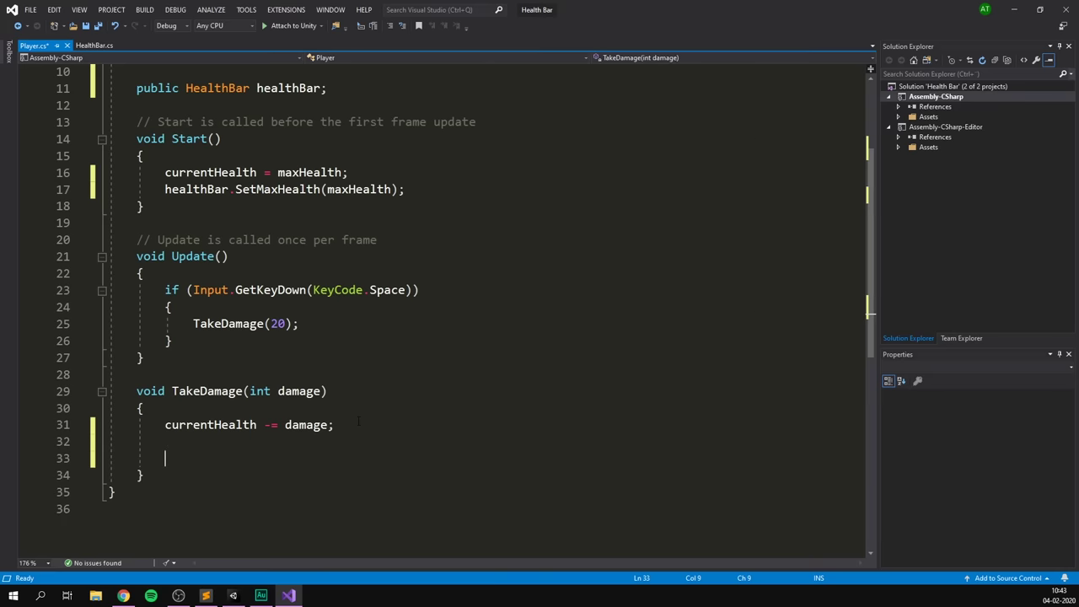
{"action": "type", "text": "hea"}
{"action": "key", "text": "Tab"}
{"action": "type", "text": ".S"}
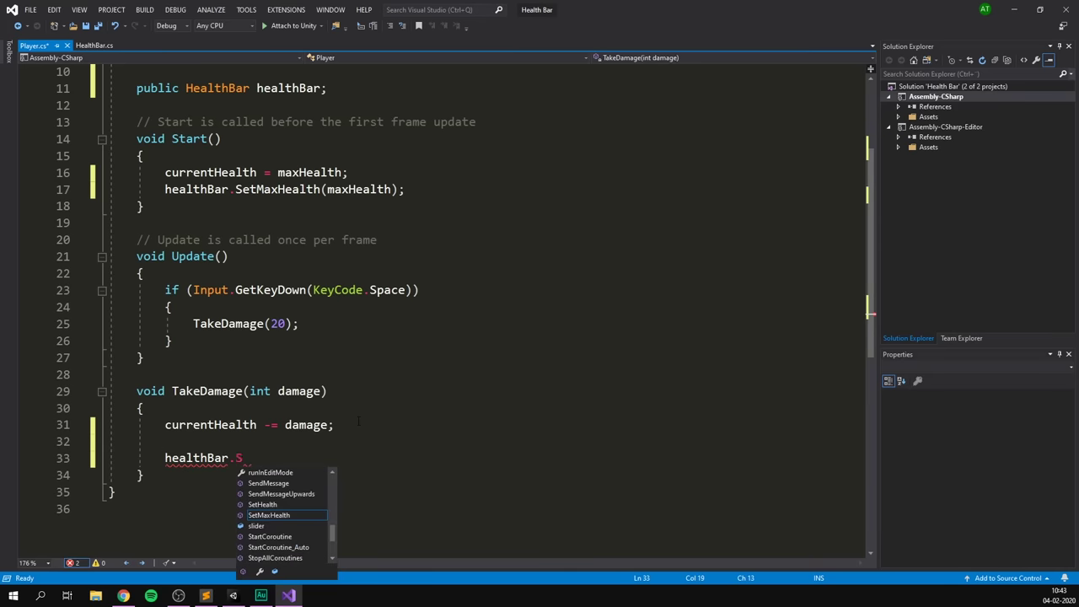
{"action": "type", "text": "etHealth(curr"}
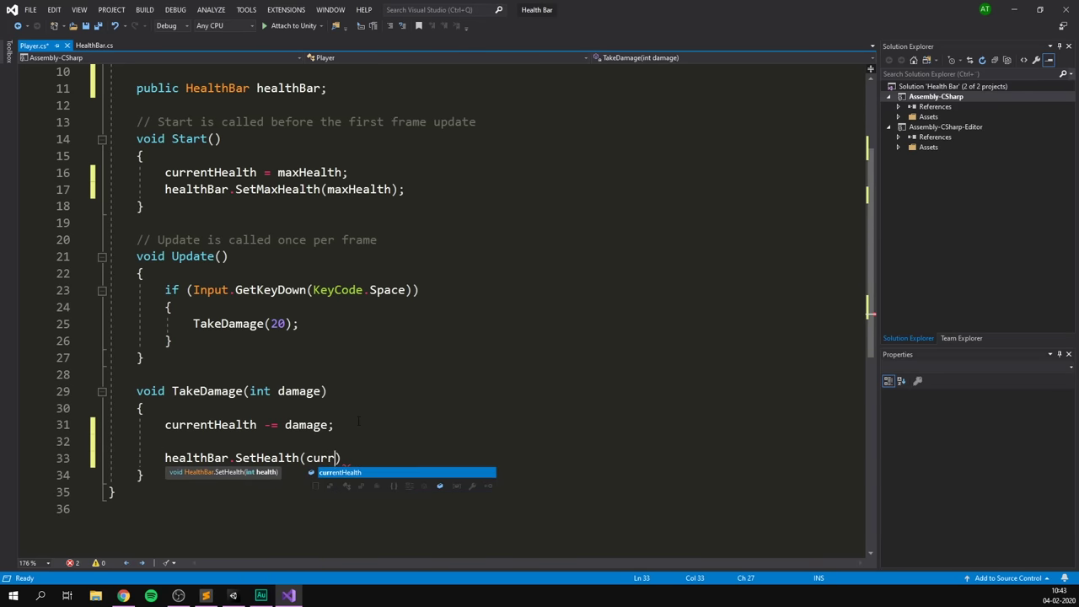
{"action": "key", "text": "Tab"}
{"action": "type", "text": ");"}
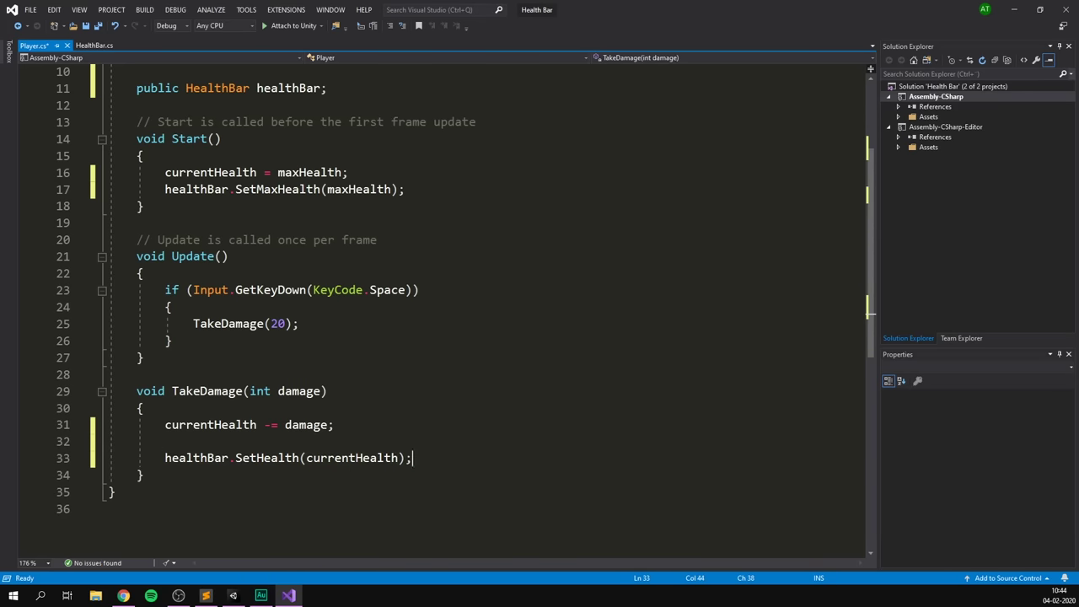
{"action": "scroll", "coordinate": [342, 390], "scroll_direction": "up", "scroll_amount": 1}
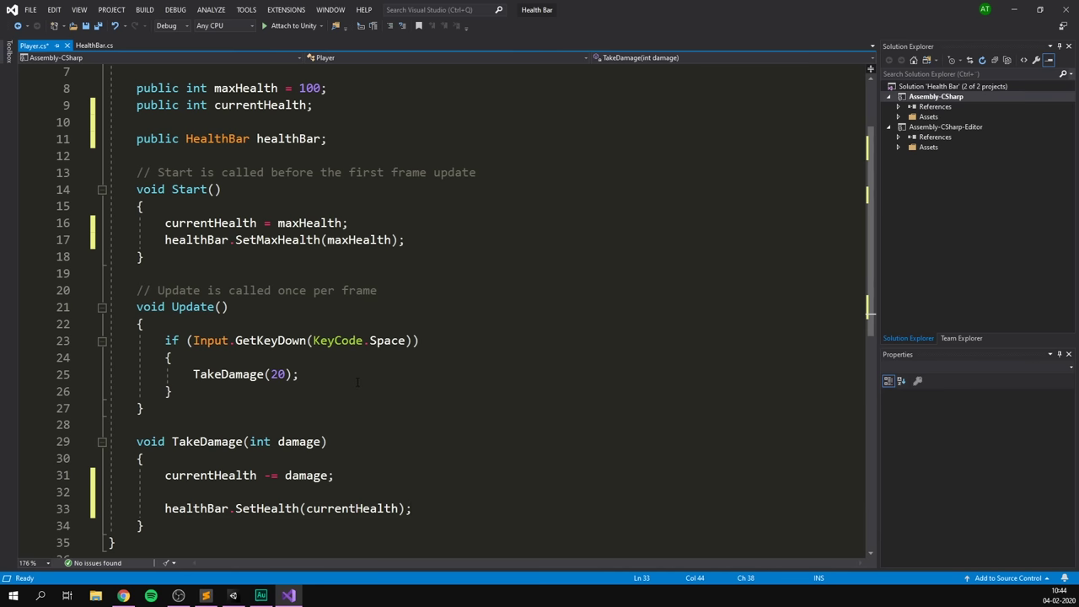
Switch to Unity and assign the Health bar object to the Player script's Health Bar reference.
{"action": "left_click", "coordinate": [233, 595]}
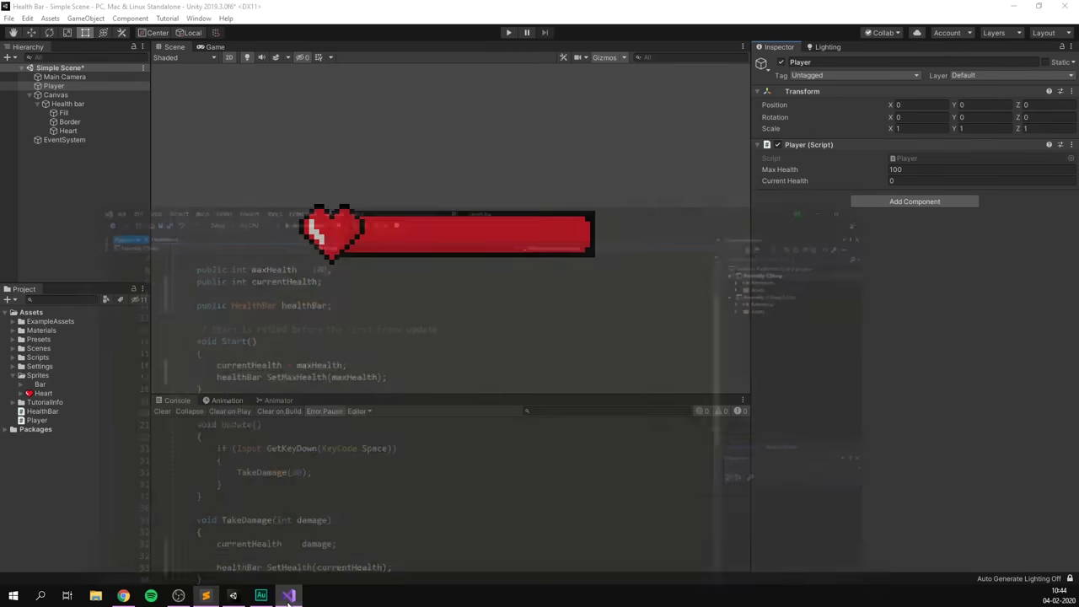
{"action": "left_click", "coordinate": [835, 315]}
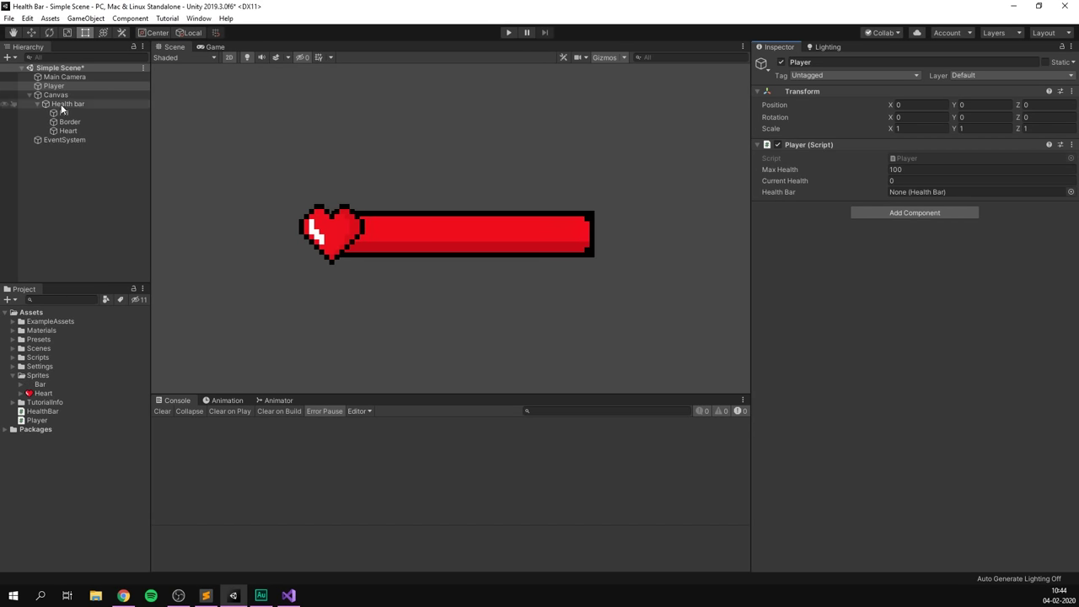
{"action": "mouse_move", "coordinate": [61, 108]}
{"action": "left_mouse_down"}
{"action": "mouse_move", "coordinate": [397, 156]}
{"action": "mouse_move", "coordinate": [925, 195]}
{"action": "left_mouse_up"}
Run the game, damage the player five times to test the health bar, and stop play mode.
{"action": "left_click", "coordinate": [509, 32]}
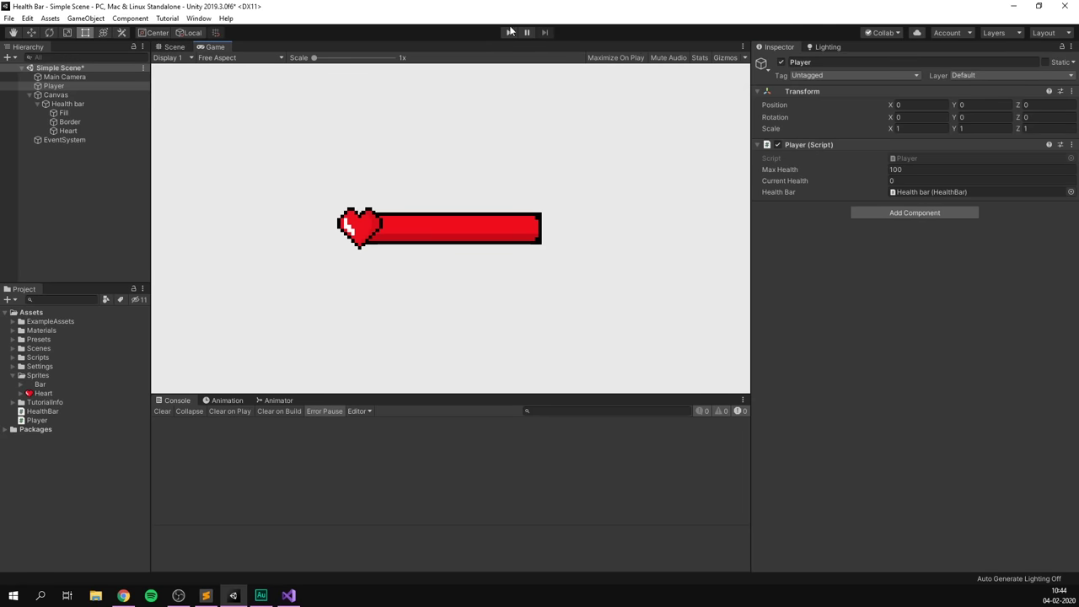
{"action": "key", "text": "space"}
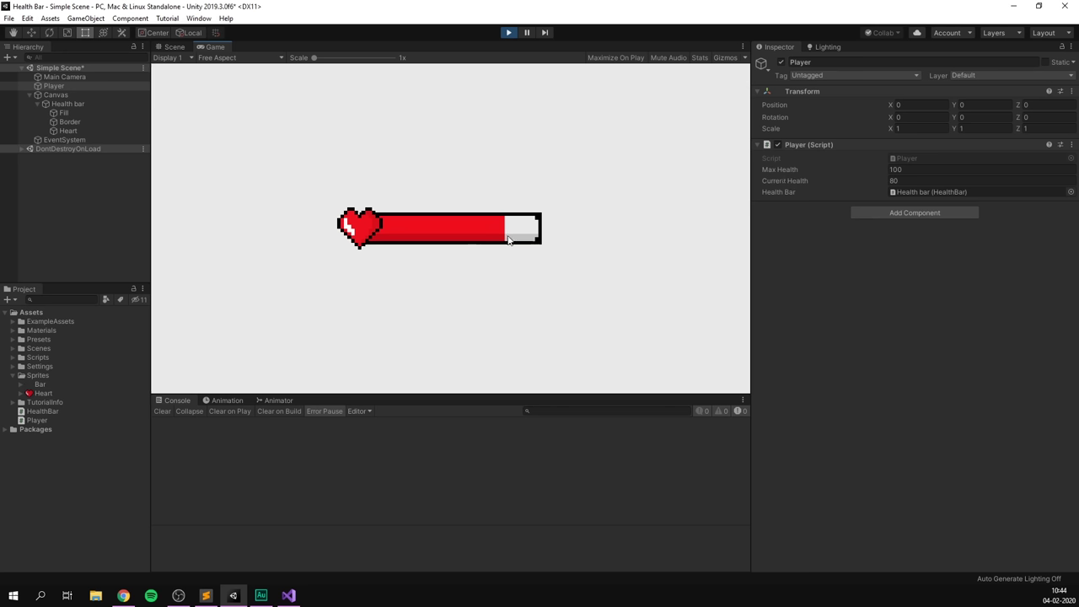
{"action": "key", "text": "space"}
{"action": "key", "text": "space"}
{"action": "key", "text": "space"}
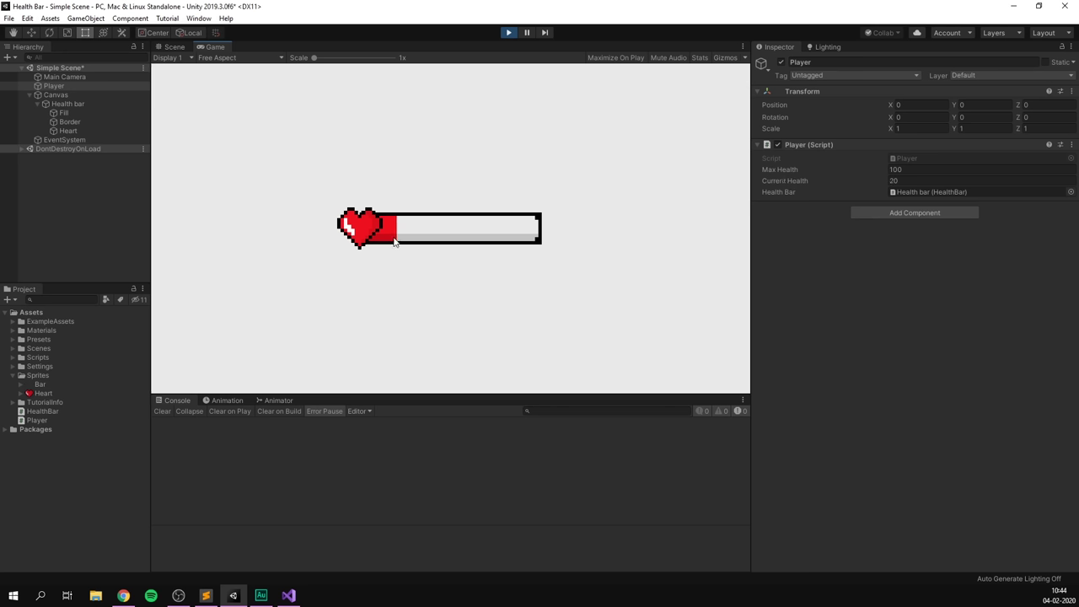
{"action": "key", "text": "space"}
{"action": "left_click", "coordinate": [508, 34]}
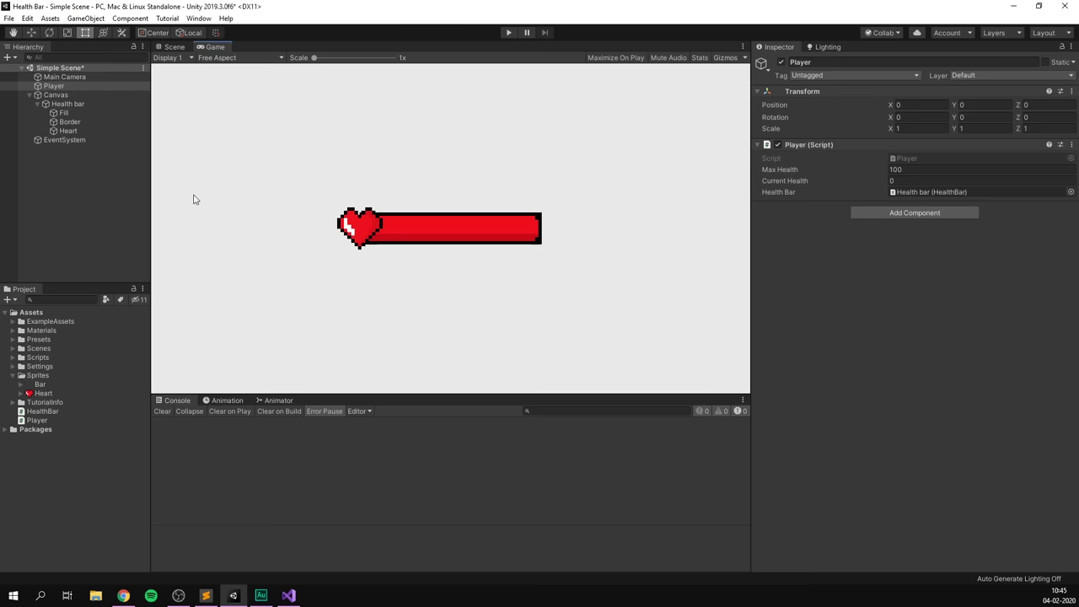
Open the HealthBar script from the Health bar object and declare "public Gradient gradient;" below the slider field.
{"action": "left_click", "coordinate": [82, 104]}
{"action": "scroll", "coordinate": [929, 393], "scroll_direction": "down", "scroll_amount": 3}
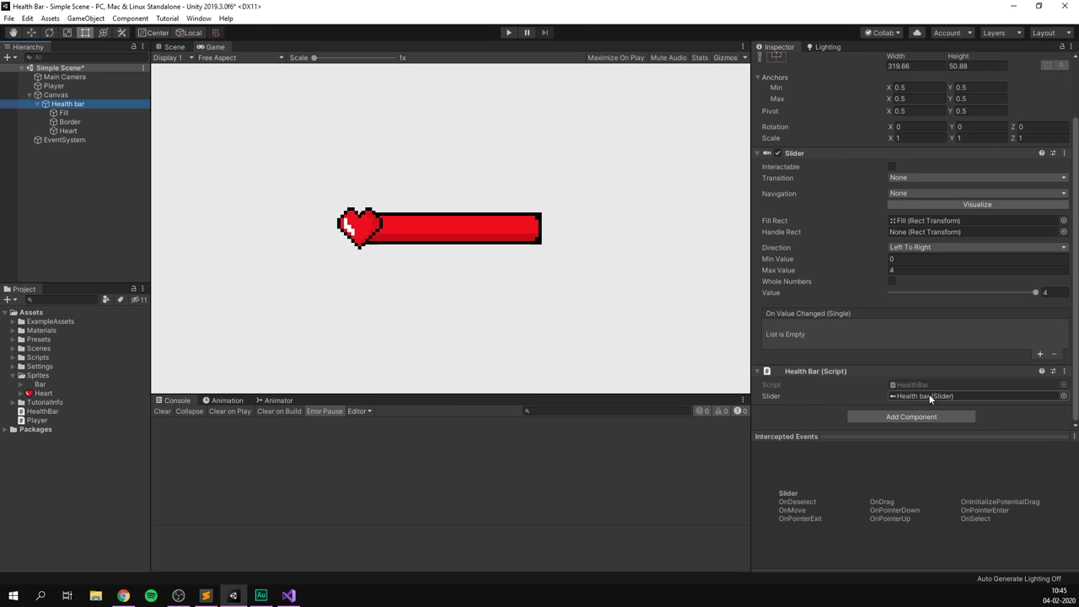
{"action": "double_click", "coordinate": [912, 384]}
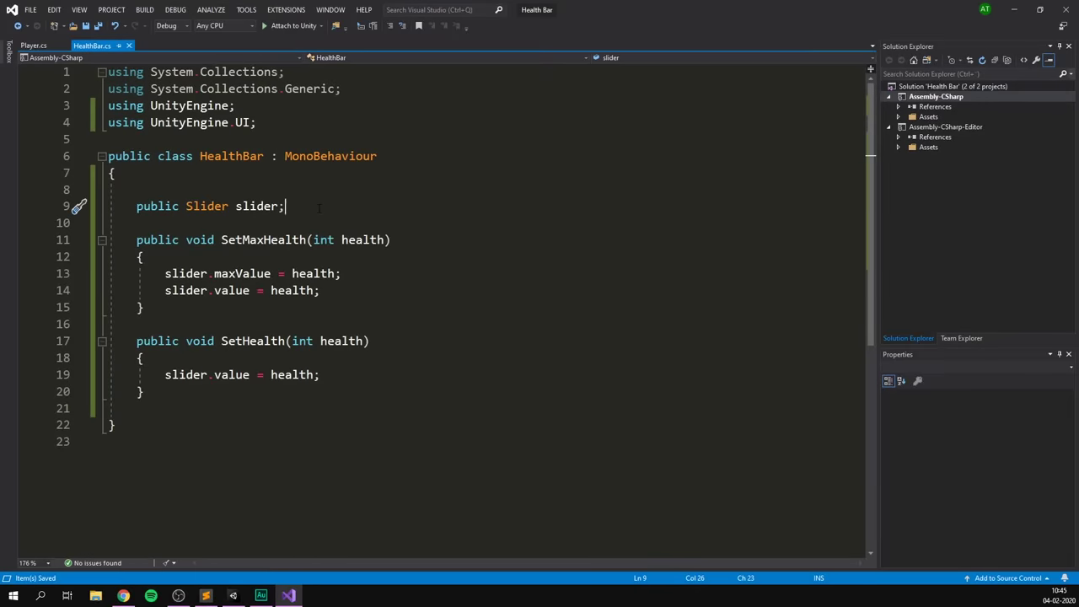
{"action": "key", "text": "Return"}
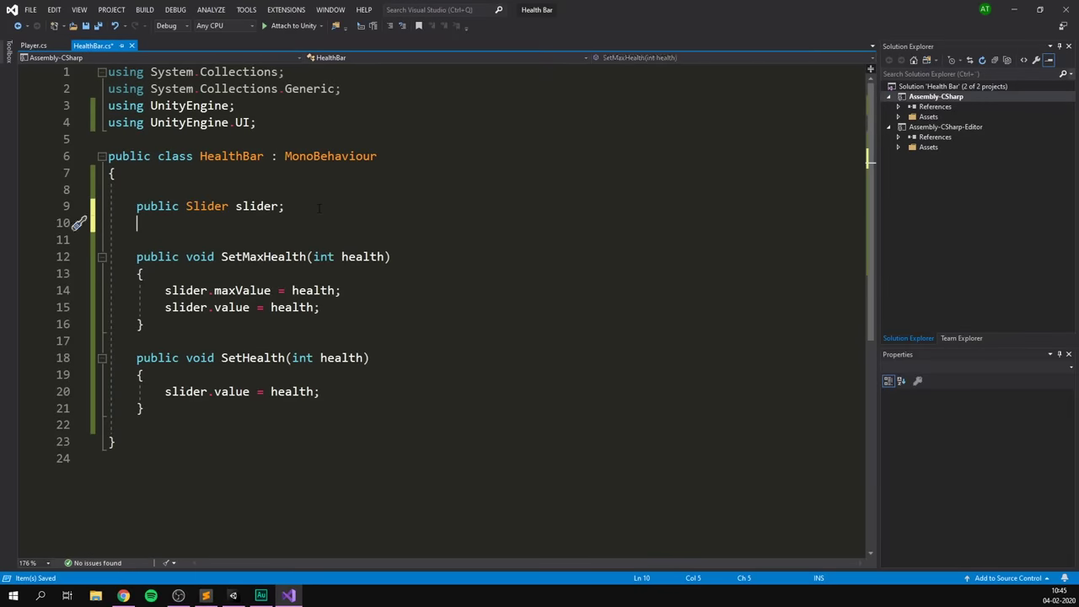
{"action": "type", "text": "public Gradient "}
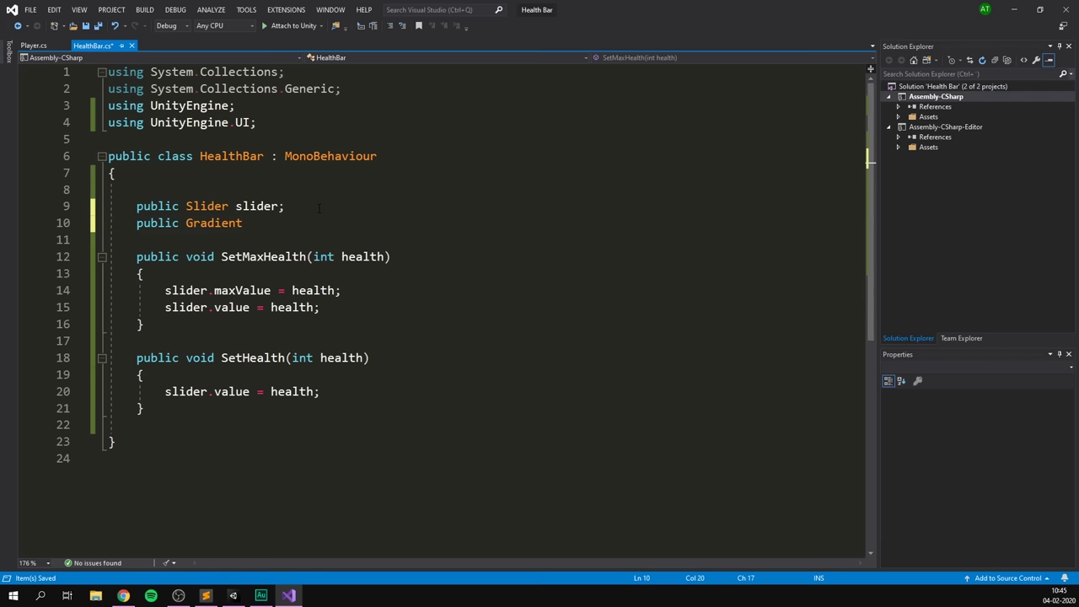
{"action": "type", "text": "gradient;"}
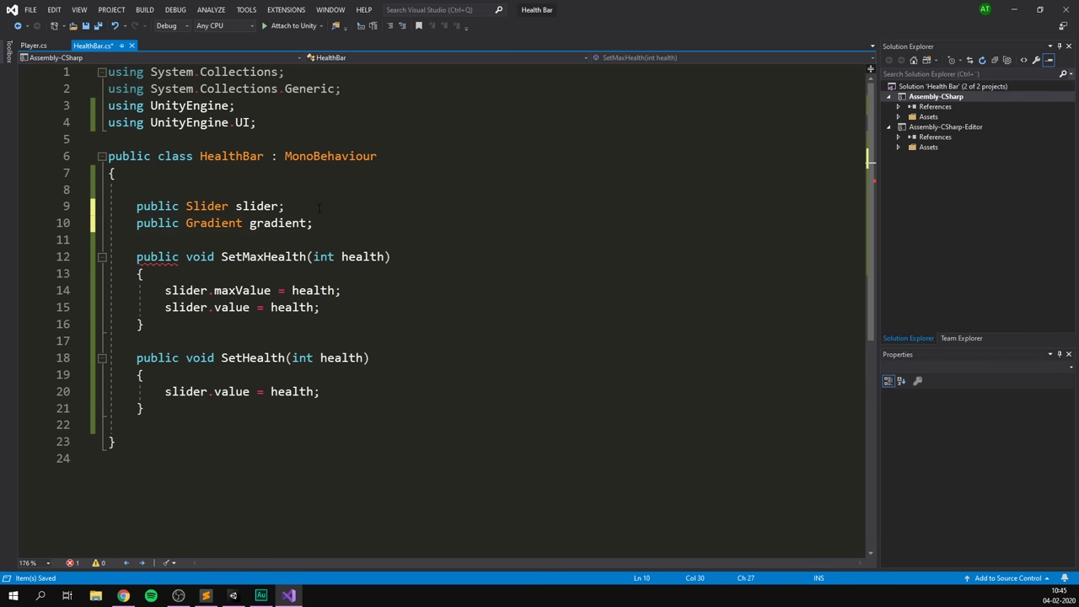
Switch to Unity, open the Health Bar script's Gradient for editing and set its 100% color key to bright green.
{"action": "key", "text": "alt+Tab"}
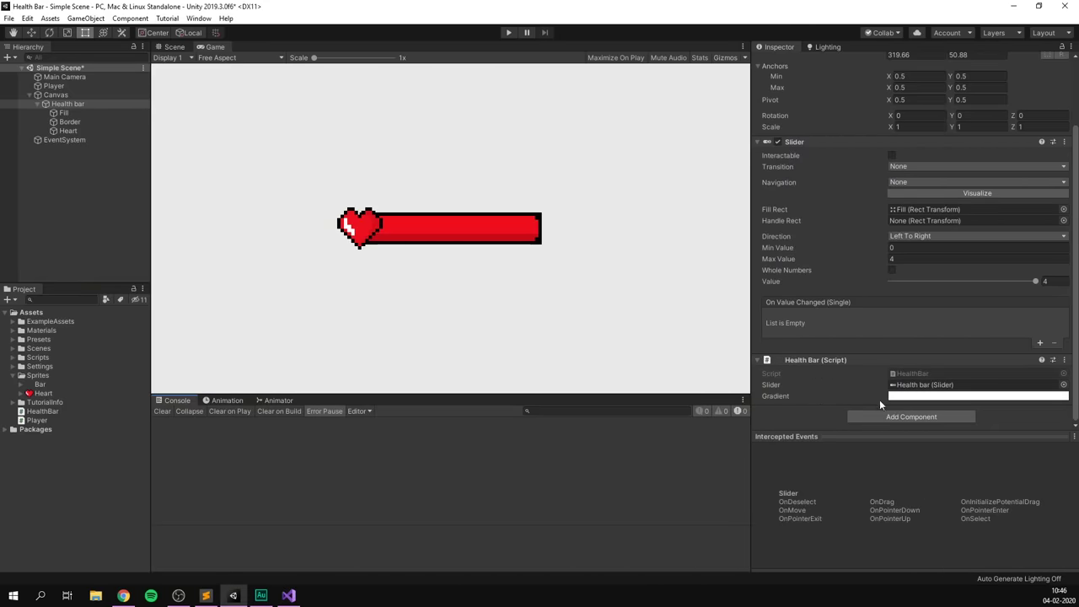
{"action": "left_click", "coordinate": [941, 397]}
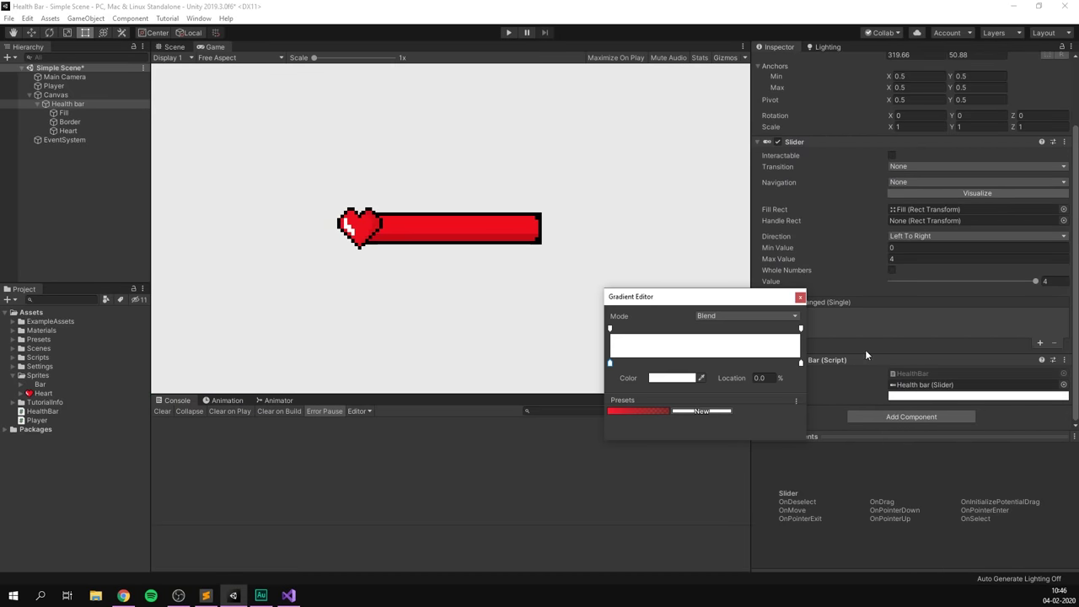
{"action": "left_click_drag", "start_coordinate": [684, 298], "coordinate": [583, 176]}
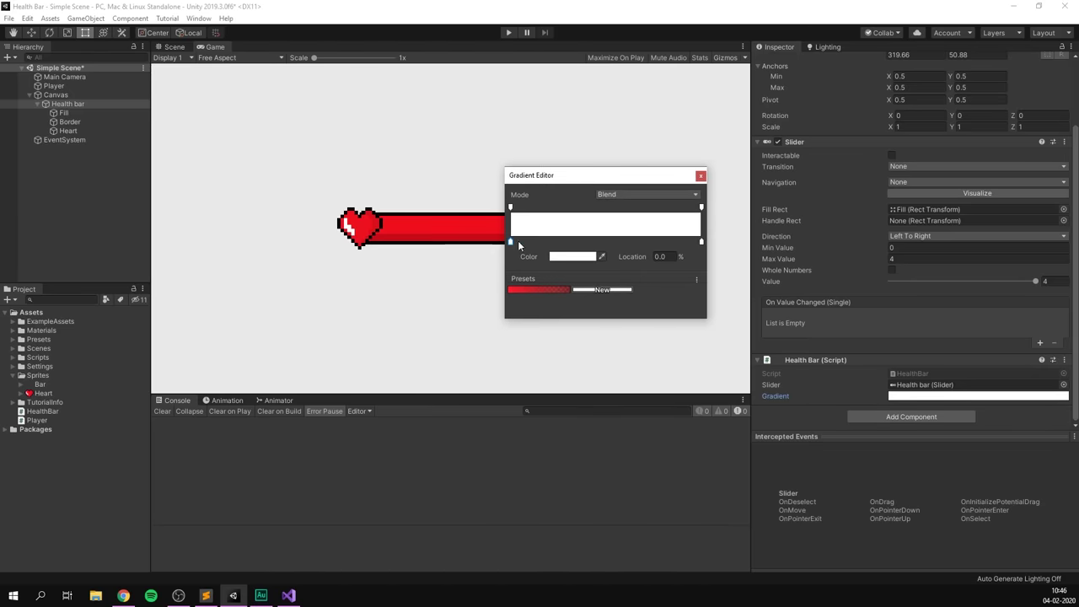
{"action": "left_click", "coordinate": [701, 242]}
{"action": "left_click", "coordinate": [510, 242]}
{"action": "left_click", "coordinate": [701, 242]}
{"action": "left_click", "coordinate": [562, 261]}
{"action": "left_click", "coordinate": [544, 252]}
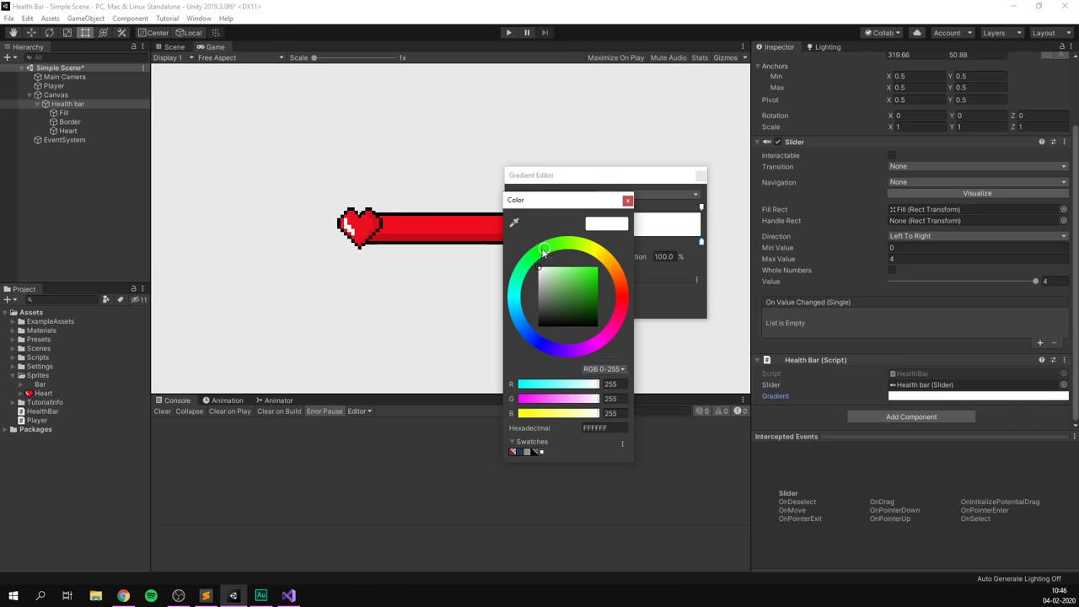
{"action": "left_click_drag", "start_coordinate": [584, 272], "coordinate": [590, 267]}
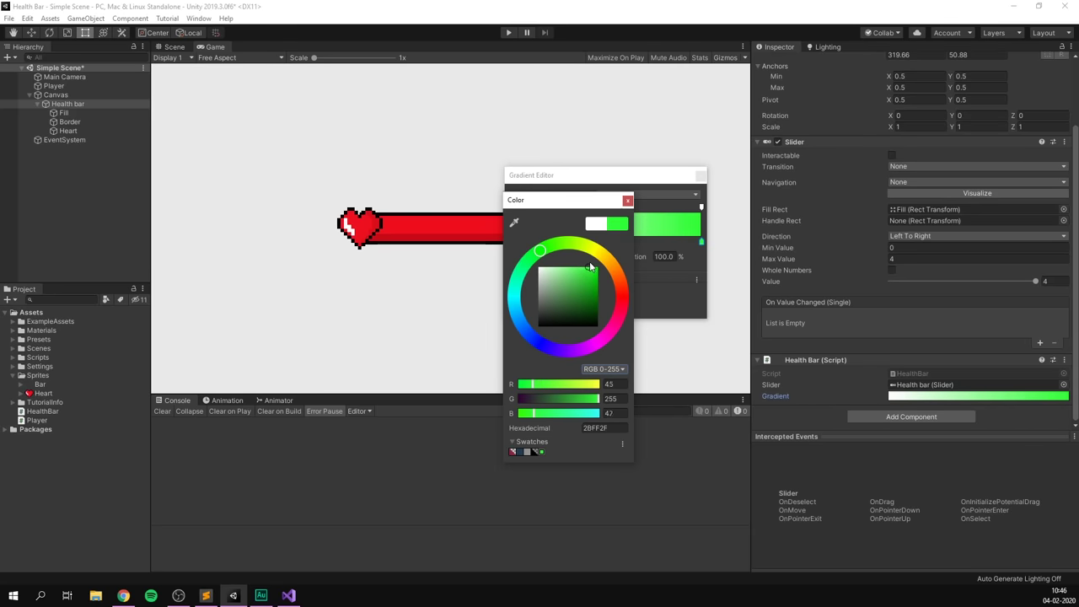
Set the gradient's 0% color key to the red sampled from the health bar's fill with the eyedropper.
{"action": "left_click", "coordinate": [510, 242]}
{"action": "left_click", "coordinate": [510, 242]}
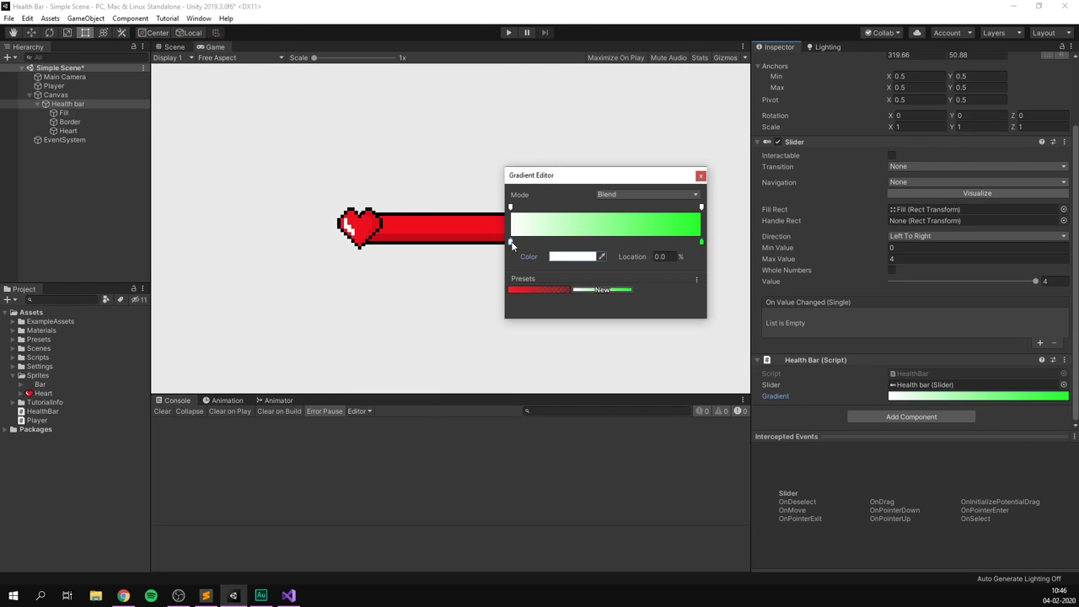
{"action": "left_click", "coordinate": [602, 256]}
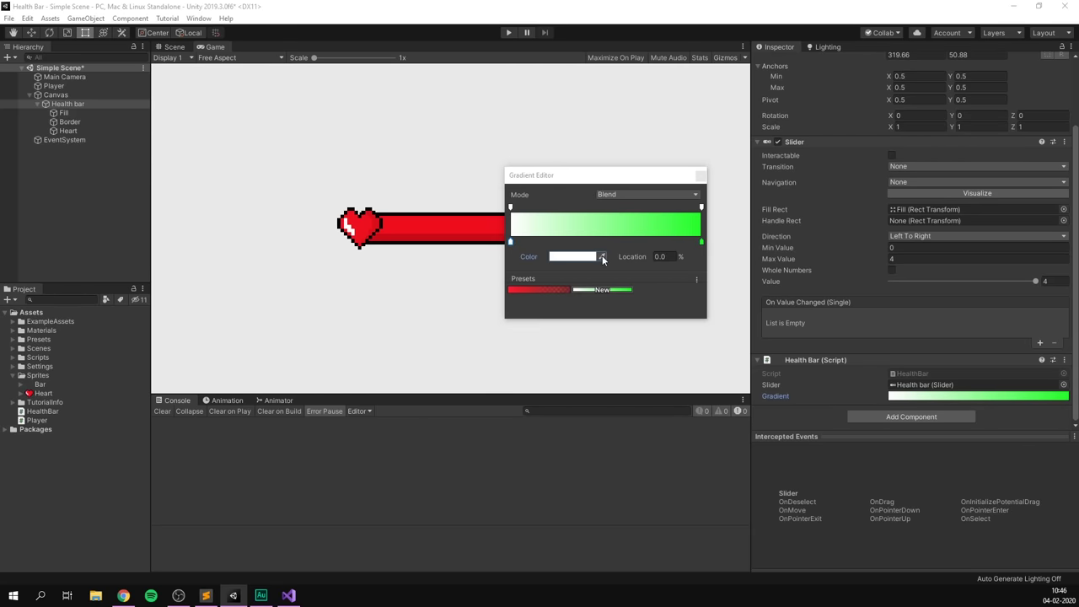
{"action": "left_click", "coordinate": [428, 224]}
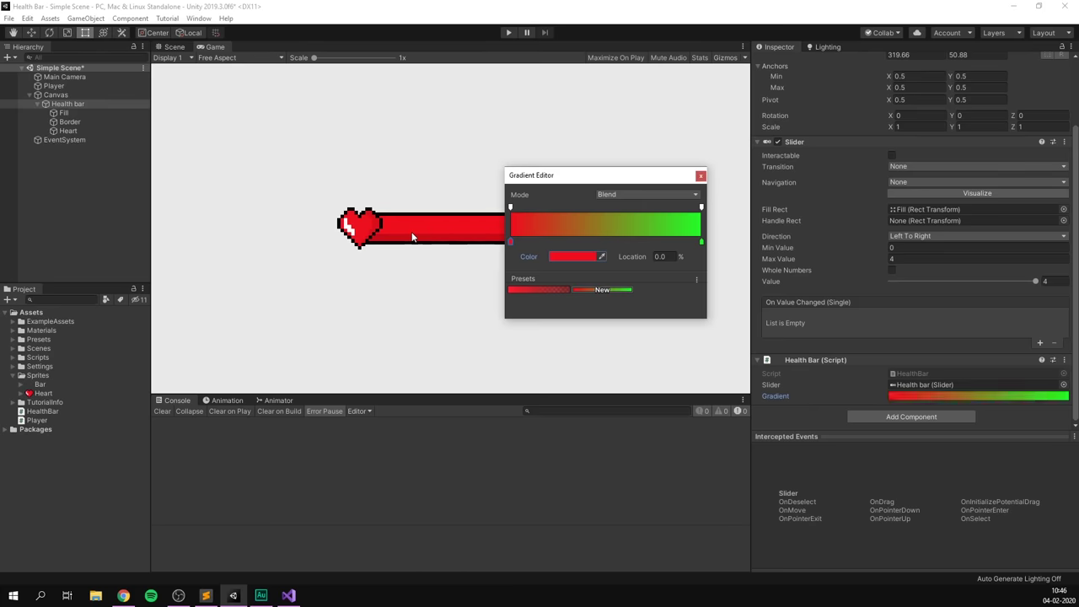
Add a color key at about 50.3% of the gradient and make it bright yellow.
{"action": "left_click", "coordinate": [608, 242]}
{"action": "left_click", "coordinate": [574, 256]}
{"action": "left_click", "coordinate": [583, 281]}
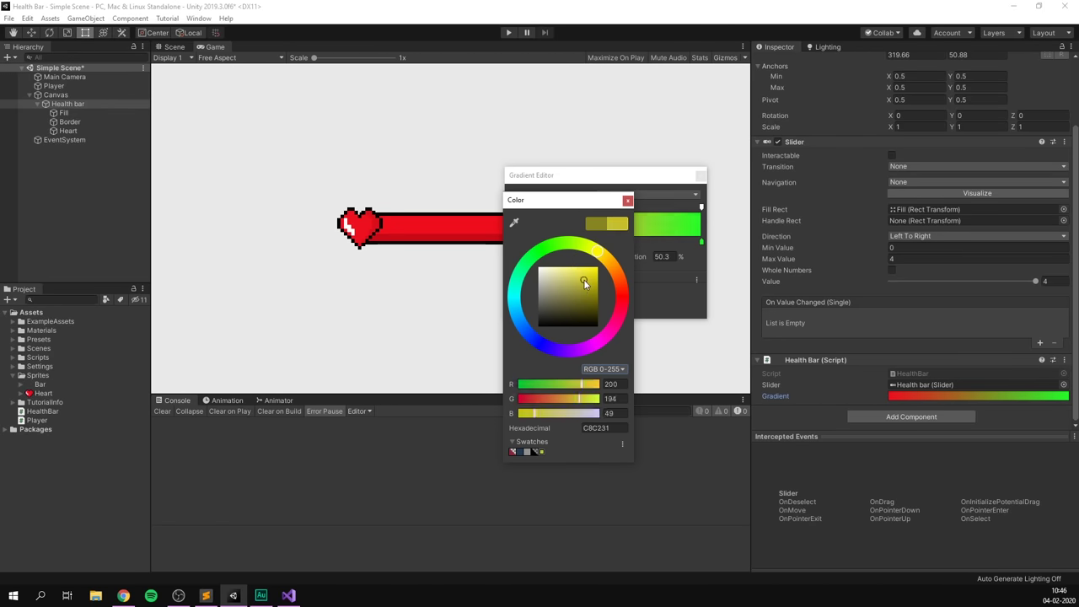
{"action": "left_click_drag", "start_coordinate": [584, 279], "coordinate": [584, 269]}
{"action": "left_click", "coordinate": [627, 199]}
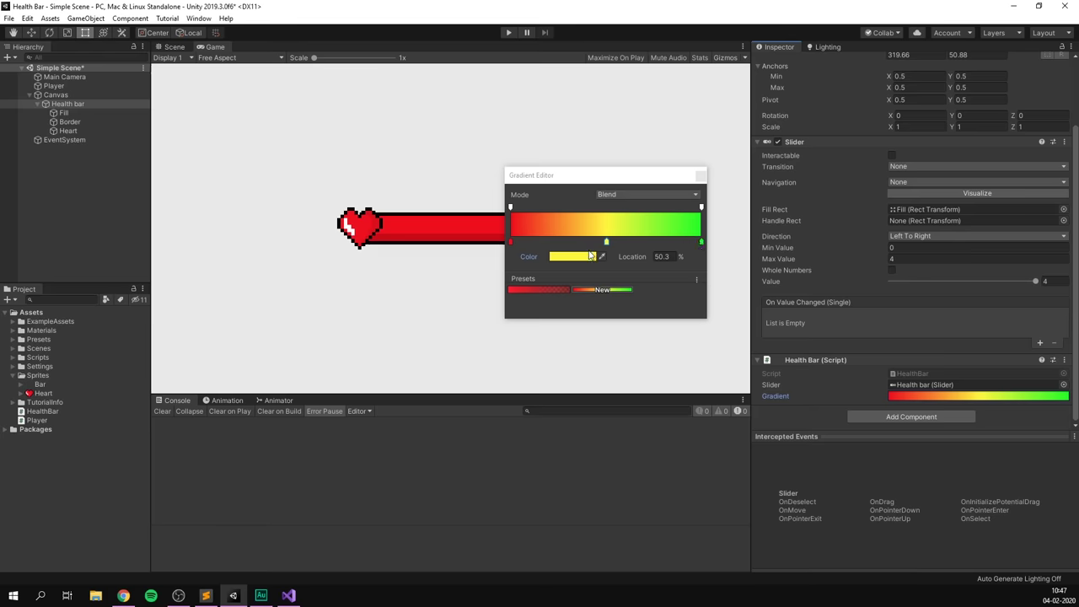
{"action": "left_click", "coordinate": [610, 177]}
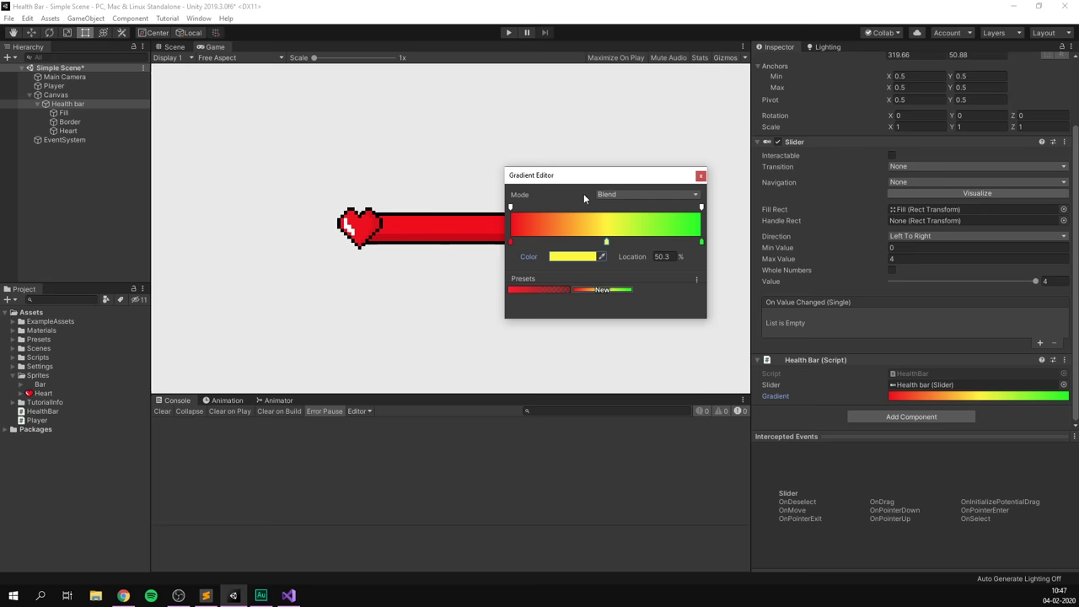
Set the gradient mode to Fixed and reposition the keys into red, yellow and green bands, with the red key at about 31.5%.
{"action": "left_click", "coordinate": [639, 195]}
{"action": "left_click", "coordinate": [628, 225]}
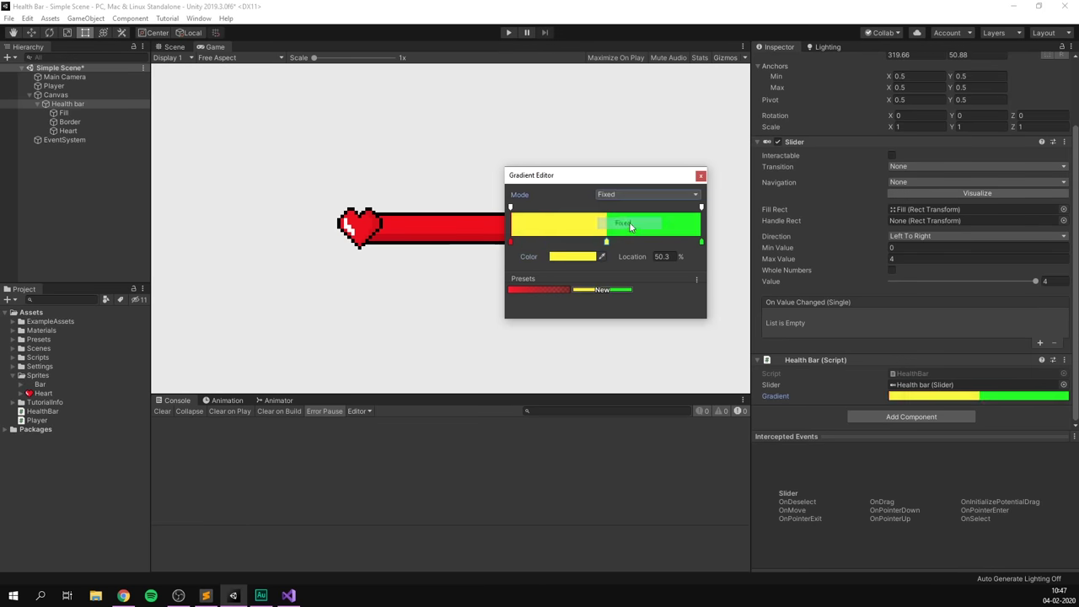
{"action": "left_click_drag", "start_coordinate": [605, 242], "coordinate": [650, 243]}
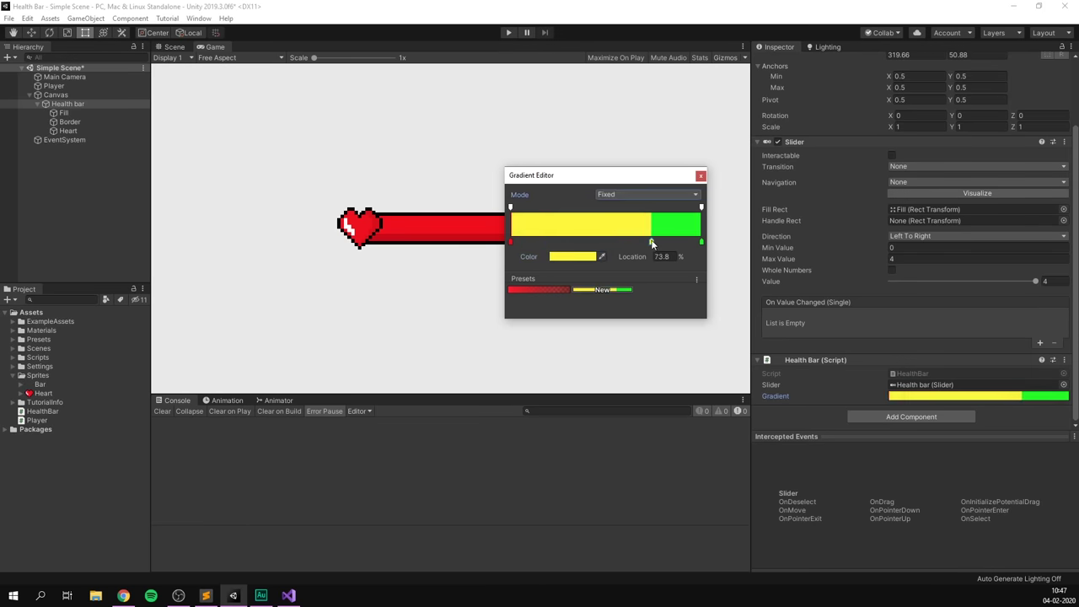
{"action": "left_click", "coordinate": [518, 243]}
{"action": "left_click_drag", "start_coordinate": [518, 243], "coordinate": [570, 243]}
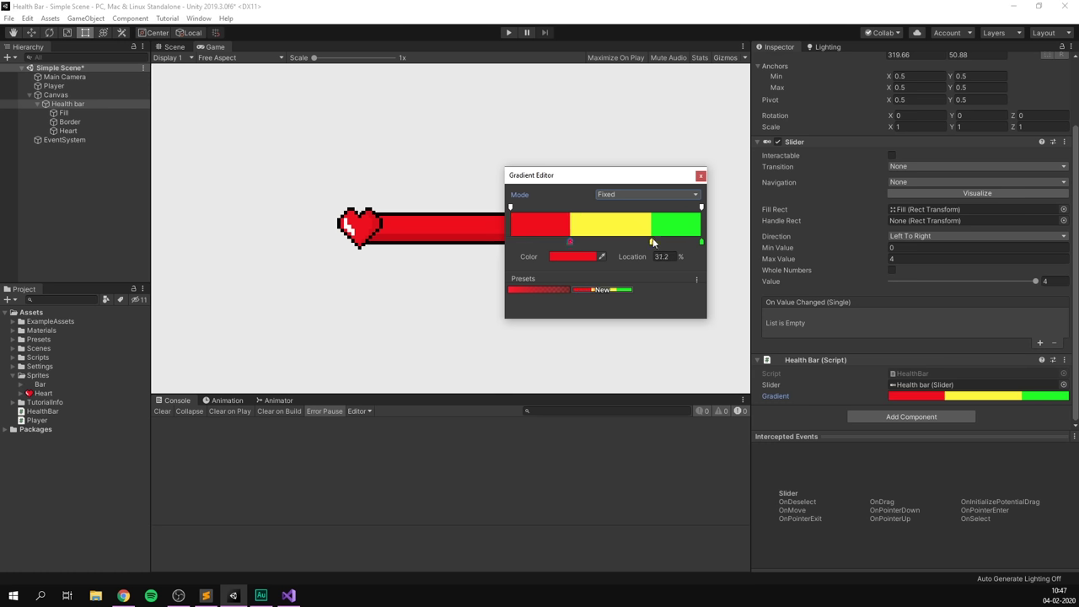
{"action": "left_click", "coordinate": [650, 243]}
{"action": "left_click_drag", "start_coordinate": [651, 243], "coordinate": [570, 243]}
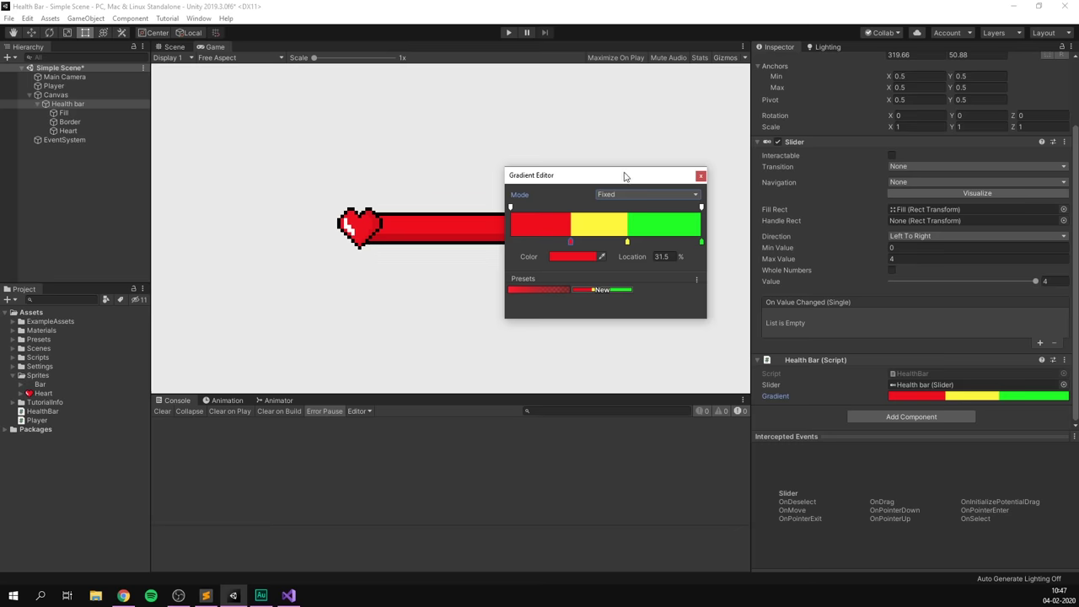
{"action": "left_click", "coordinate": [700, 176]}
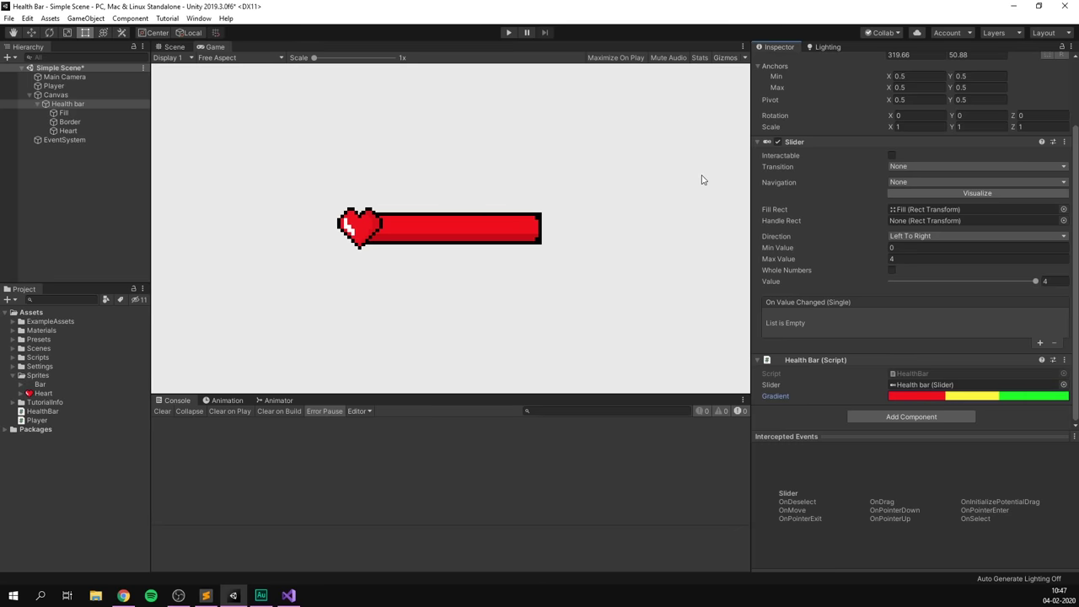
Switch to Visual Studio and add "gradient.Evaluate(1f);" to the end of SetMaxHealth, after a blank line.
{"action": "left_click", "coordinate": [288, 595]}
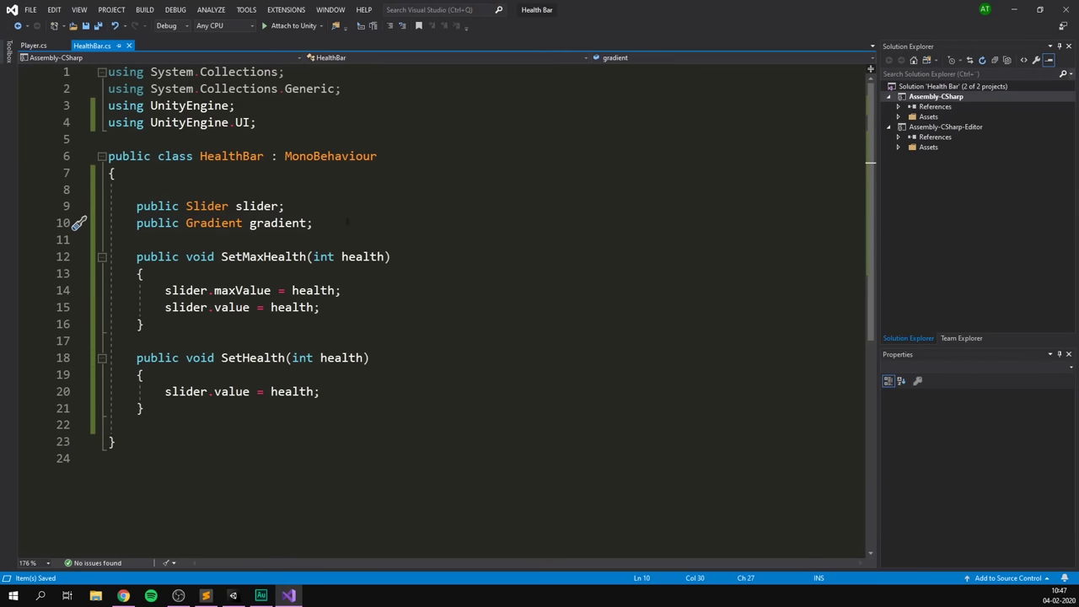
{"action": "left_click", "coordinate": [345, 308]}
{"action": "key", "text": "Return"}
{"action": "key", "text": "Return"}
{"action": "type", "text": "g"}
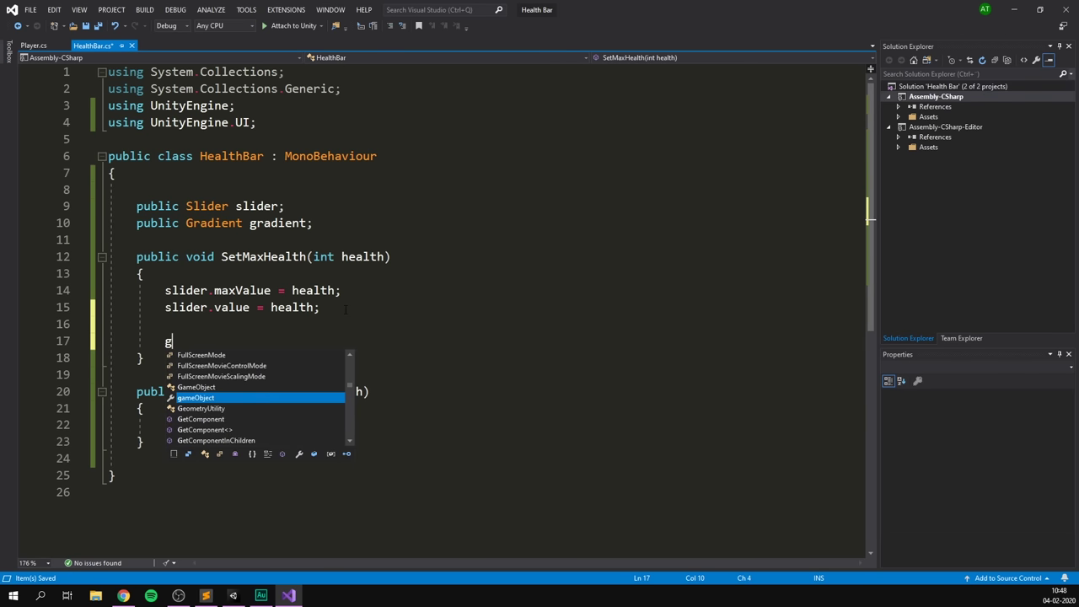
{"action": "type", "text": "radient.eva"}
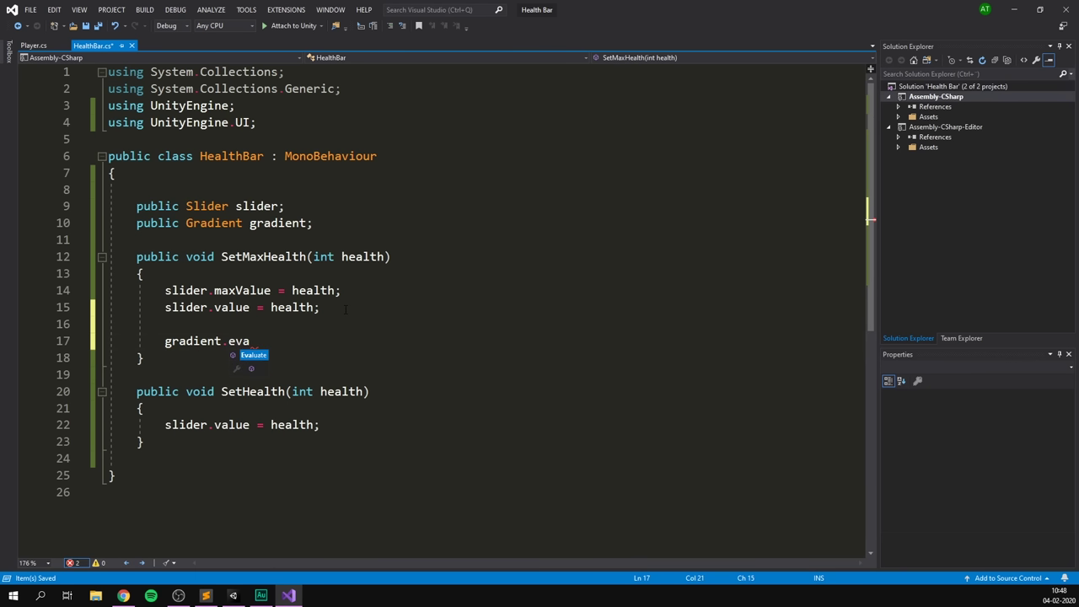
{"action": "key", "text": "Tab"}
{"action": "type", "text": "();"}
{"action": "key", "text": "Left"}
{"action": "key", "text": "Left"}
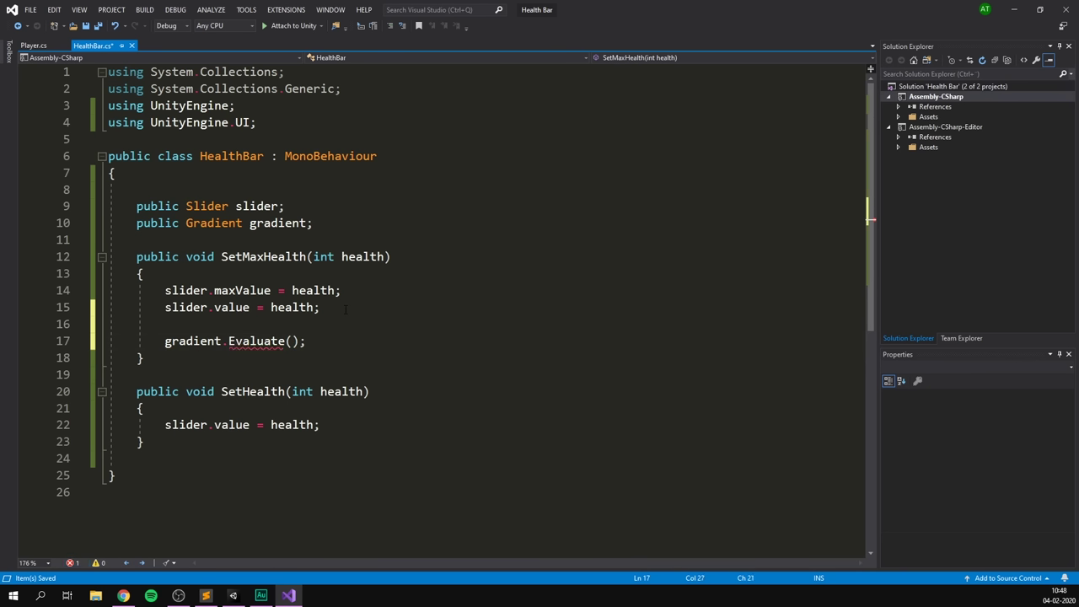
{"action": "type", "text": "1f"}
Switch to Unity and examine the Health Bar gradient from its start to its end.
{"action": "key", "text": "alt+Tab"}
{"action": "left_click", "coordinate": [919, 400]}
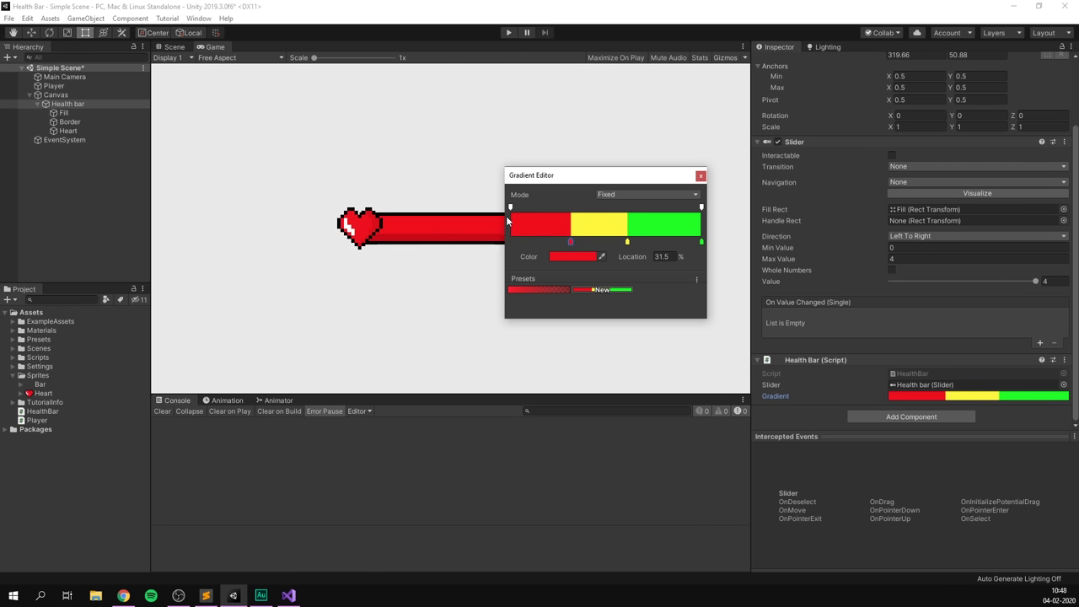
{"action": "key", "text": "alt+Tab"}
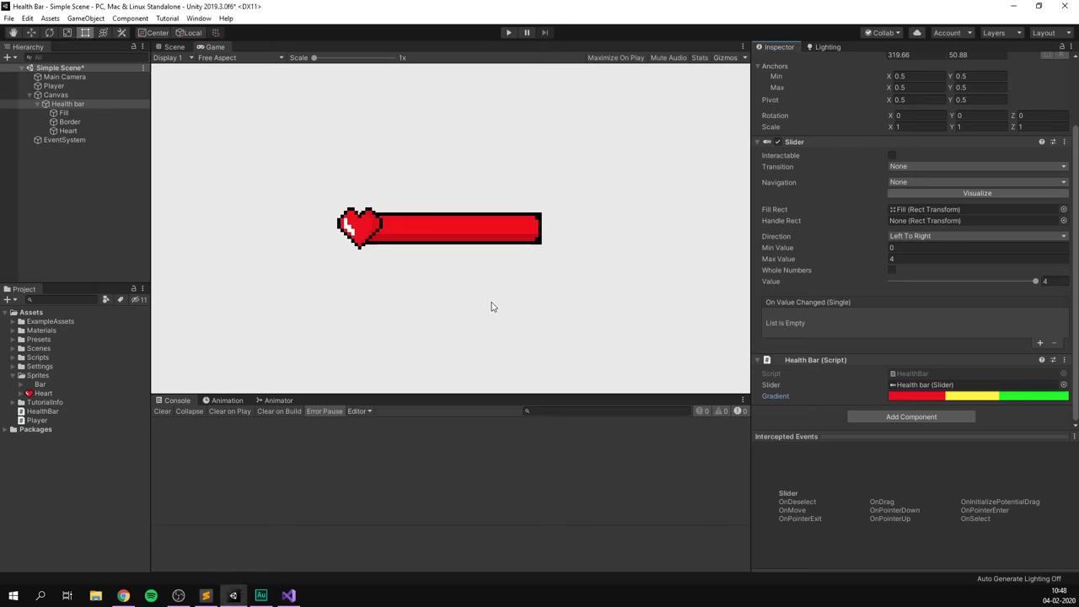
{"action": "left_click", "coordinate": [976, 400]}
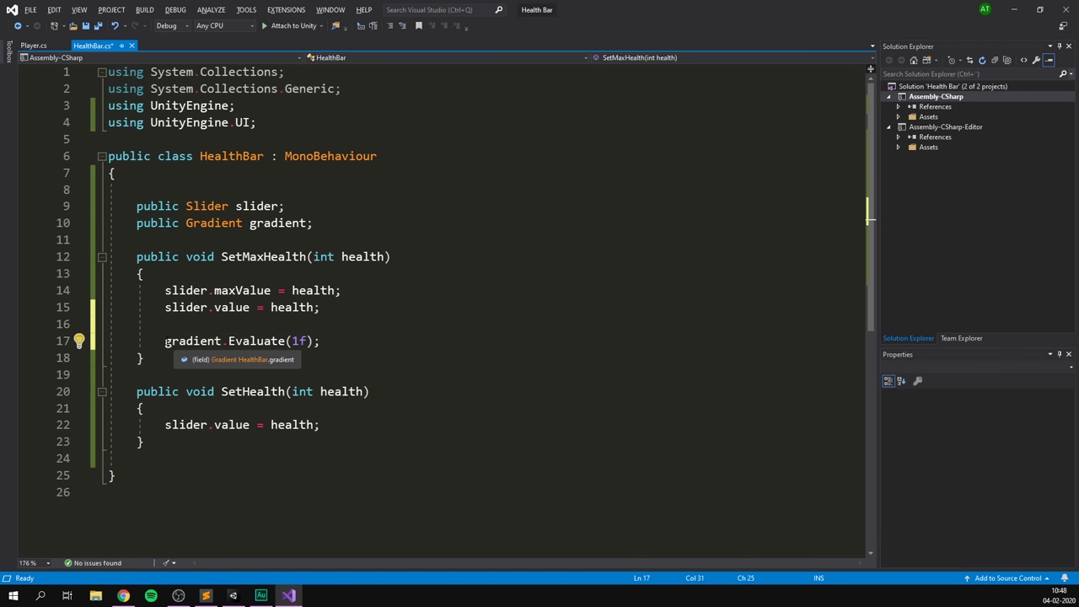
{"action": "key", "text": "ctrl+shift+Left"}
{"action": "key", "text": "ctrl+shift+Left"}
{"action": "key", "text": "ctrl+shift+Left"}
{"action": "key", "text": "ctrl+shift+Left"}
{"action": "key", "text": "ctrl+shift+Left"}
{"action": "key", "text": "ctrl+shift+Left"}
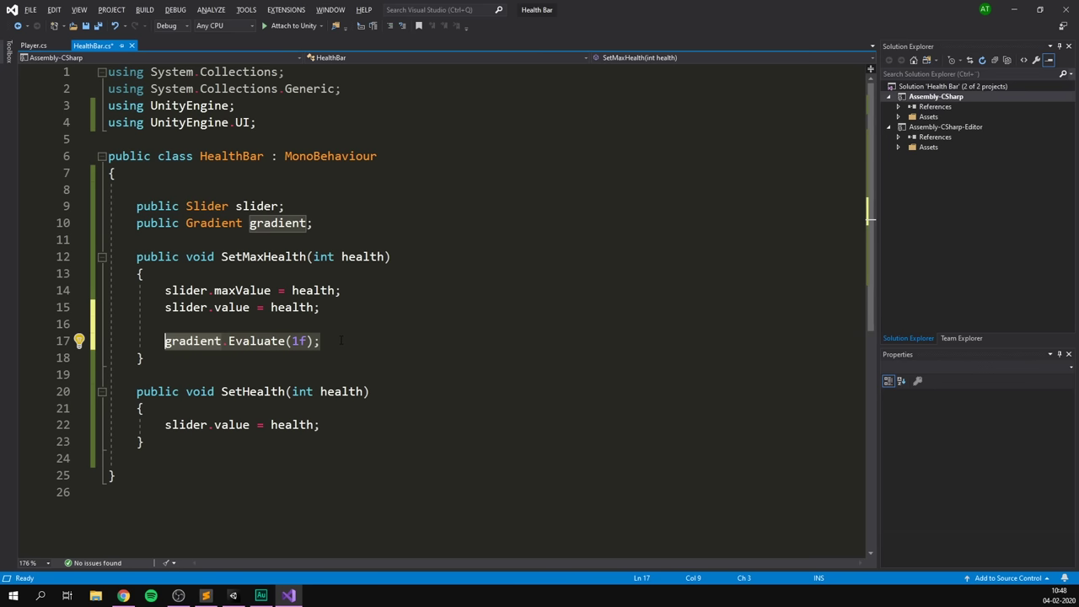
{"action": "left_click", "coordinate": [341, 341]}
Declare "public Image fill;" below the gradient field in the HealthBar class.
{"action": "left_click", "coordinate": [327, 222]}
{"action": "key", "text": "Return"}
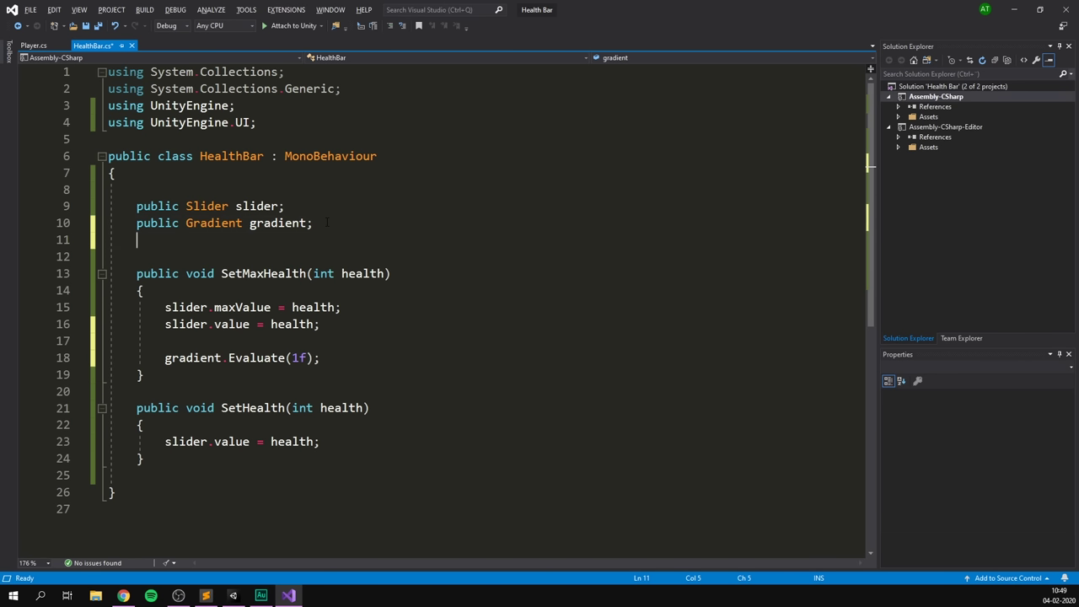
{"action": "type", "text": "public Image"}
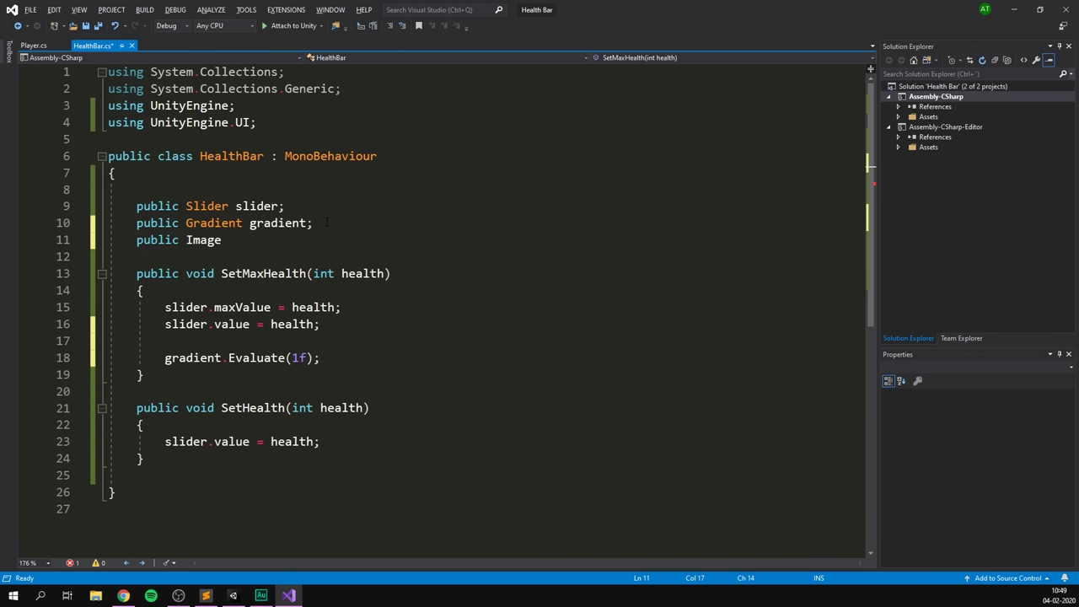
{"action": "type", "text": " fill;"}
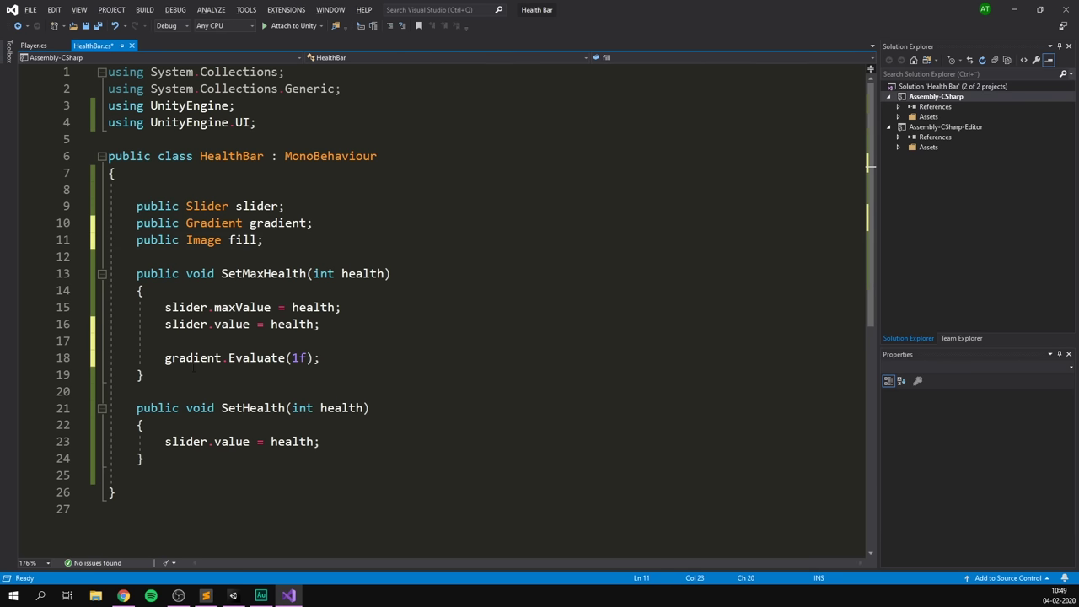
Assign the evaluated gradient color to the fill image in SetMaxHealth, making the line "fill.color = gradient.Evaluate(1f);".
{"action": "left_click", "coordinate": [165, 358]}
{"action": "type", "text": "fill.co"}
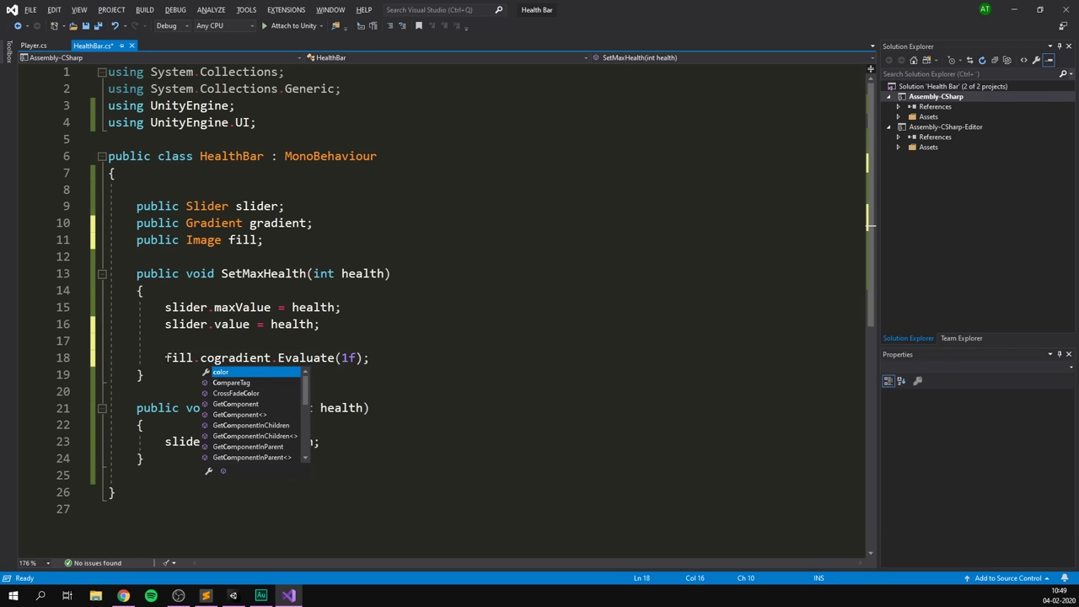
{"action": "type", "text": "lor ="}
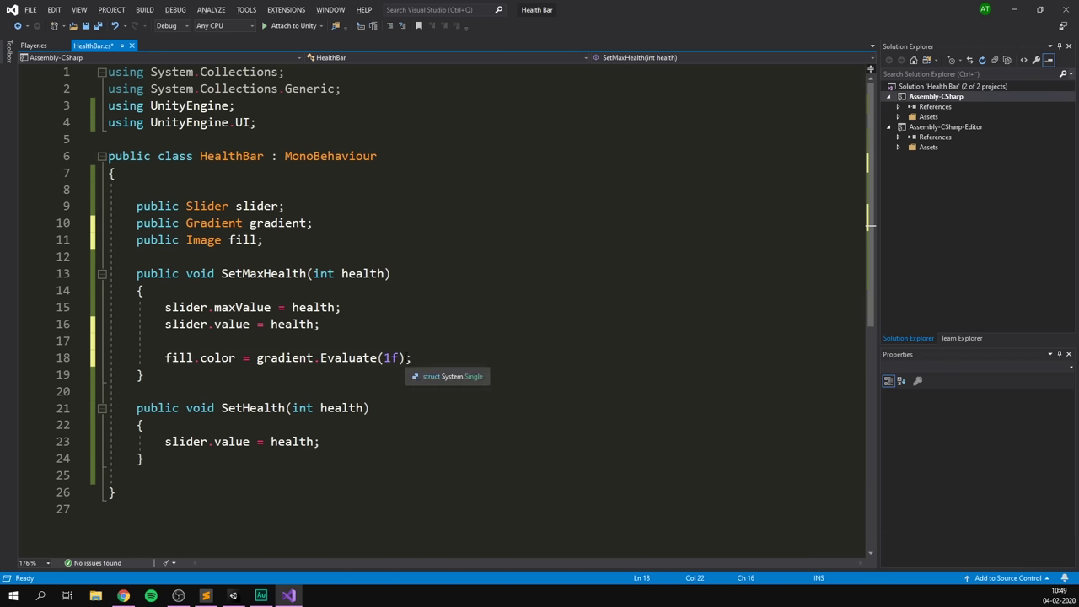
{"action": "left_click_drag", "start_coordinate": [410, 358], "coordinate": [256, 357]}
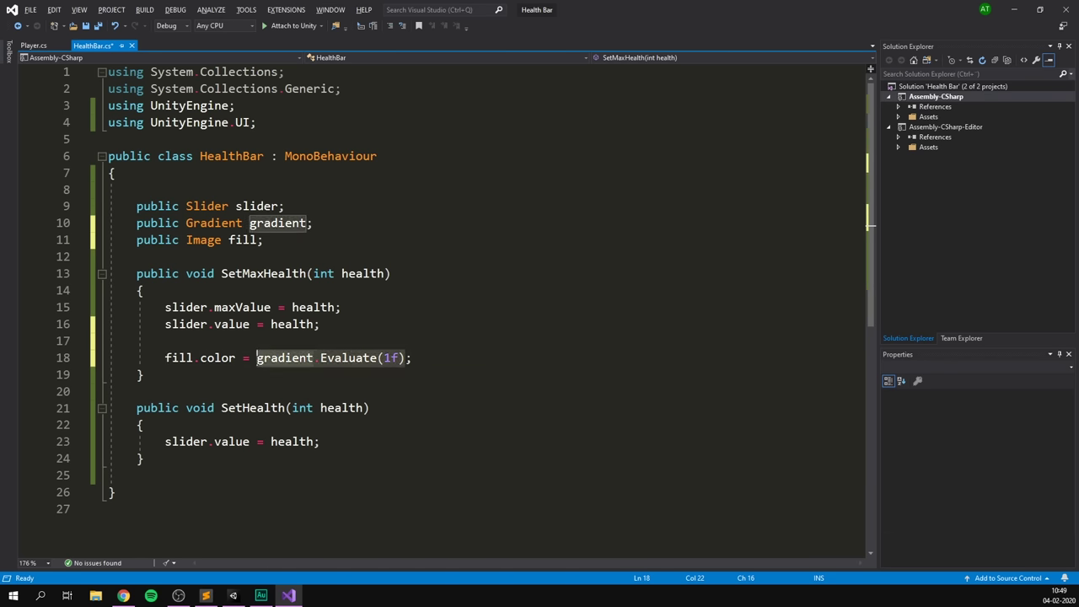
Add the line "fill.color = gradient.Evaluate();" to the end of SetHealth, after a blank line.
{"action": "left_click", "coordinate": [437, 356]}
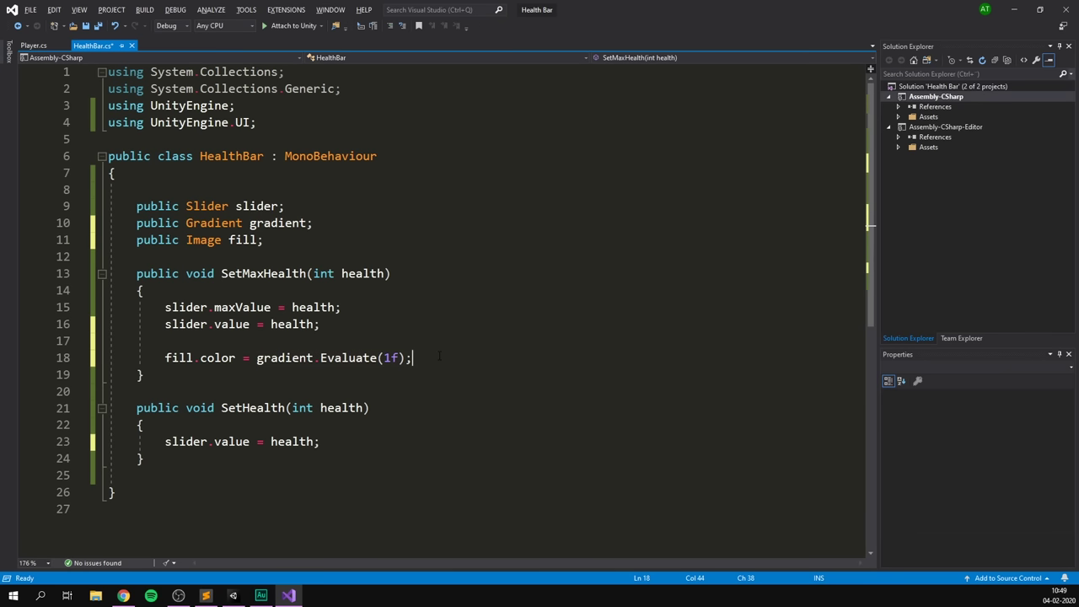
{"action": "left_click", "coordinate": [362, 438]}
{"action": "key", "text": "Return"}
{"action": "key", "text": "Return"}
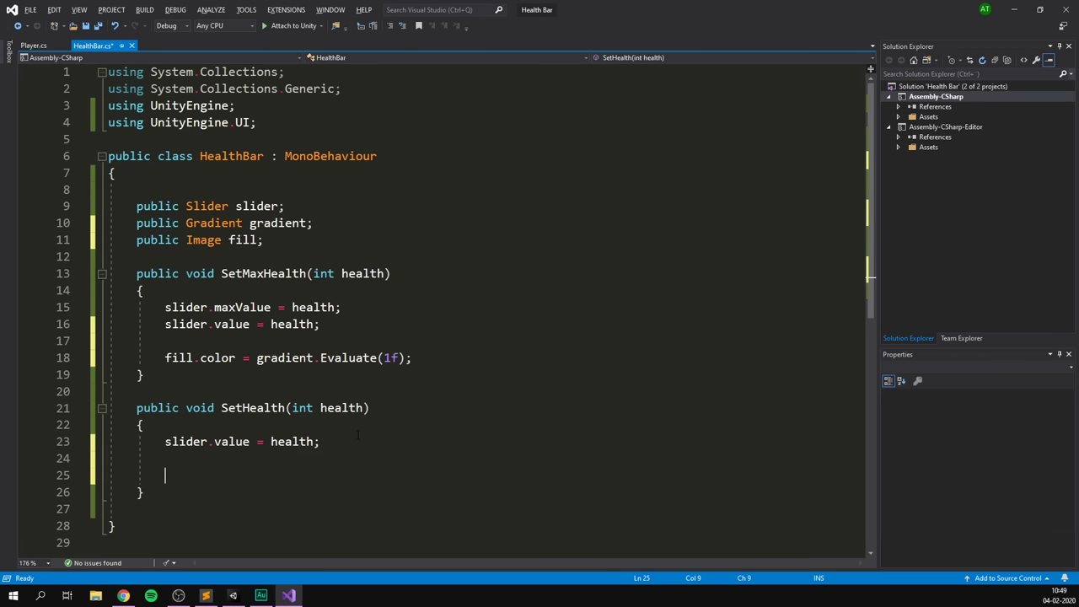
{"action": "type", "text": "fill.color = gradient.ev"}
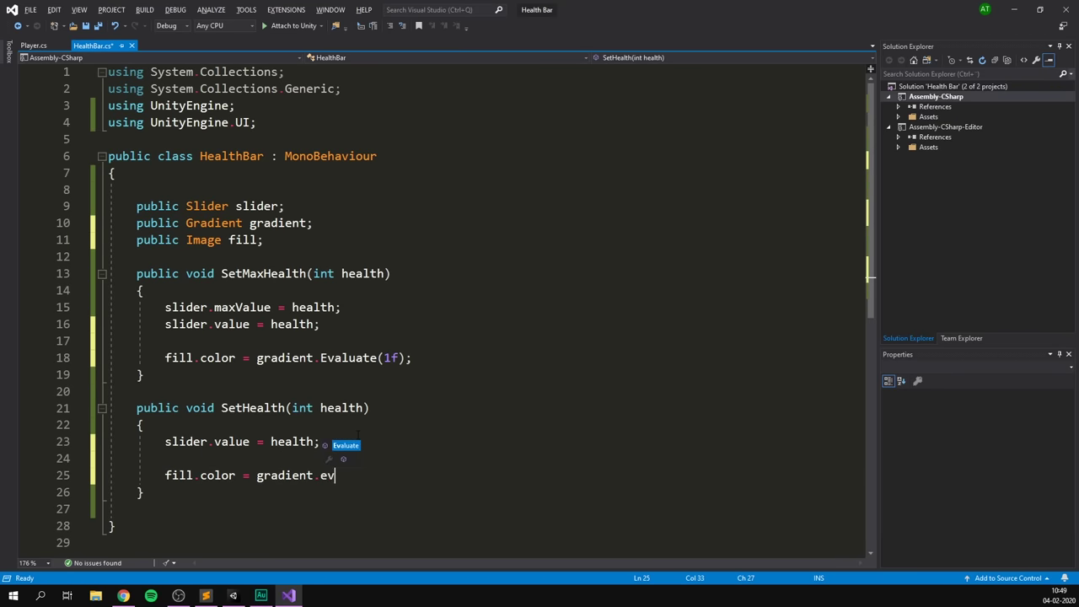
{"action": "type", "text": "();"}
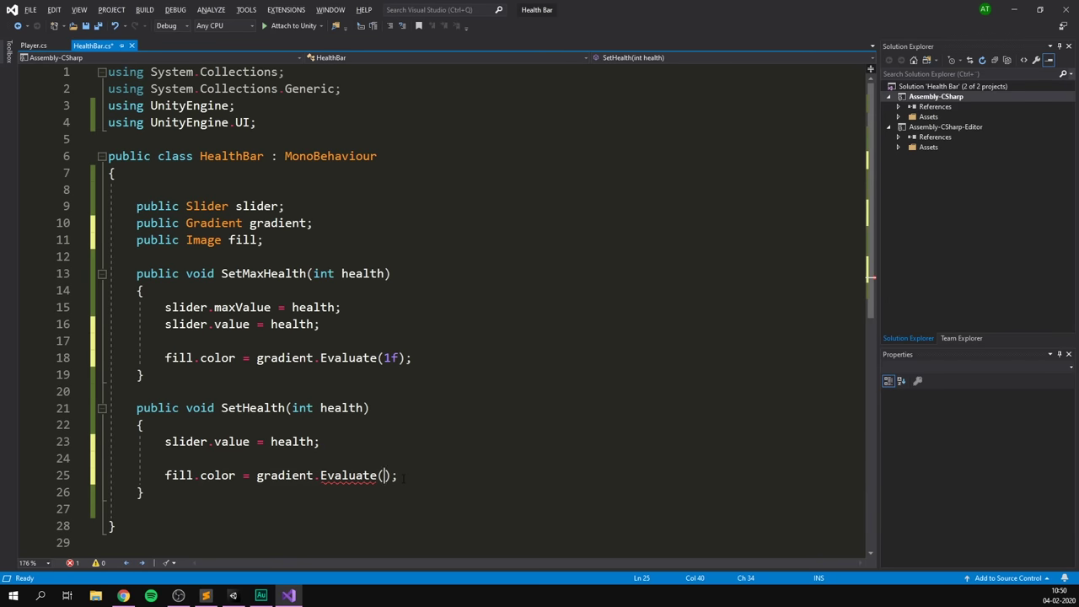
Switch to Unity and examine the value range of the Health bar's slider.
{"action": "key", "text": "alt+Tab"}
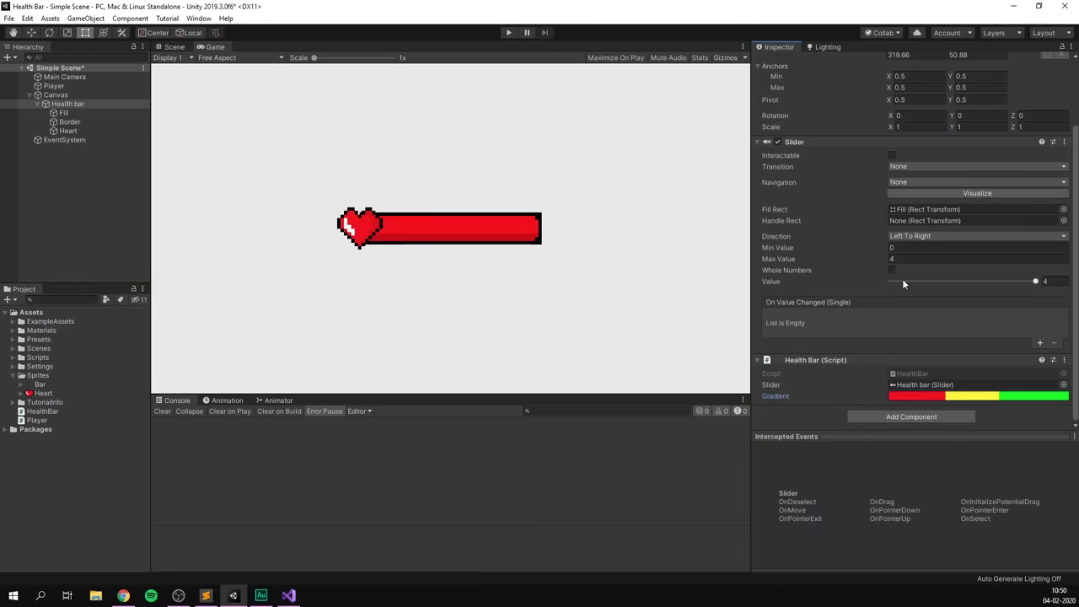
{"action": "mouse_move", "coordinate": [1035, 282]}
{"action": "left_mouse_down"}
{"action": "mouse_move", "coordinate": [886, 284]}
{"action": "mouse_move", "coordinate": [1041, 283]}
{"action": "left_mouse_up"}
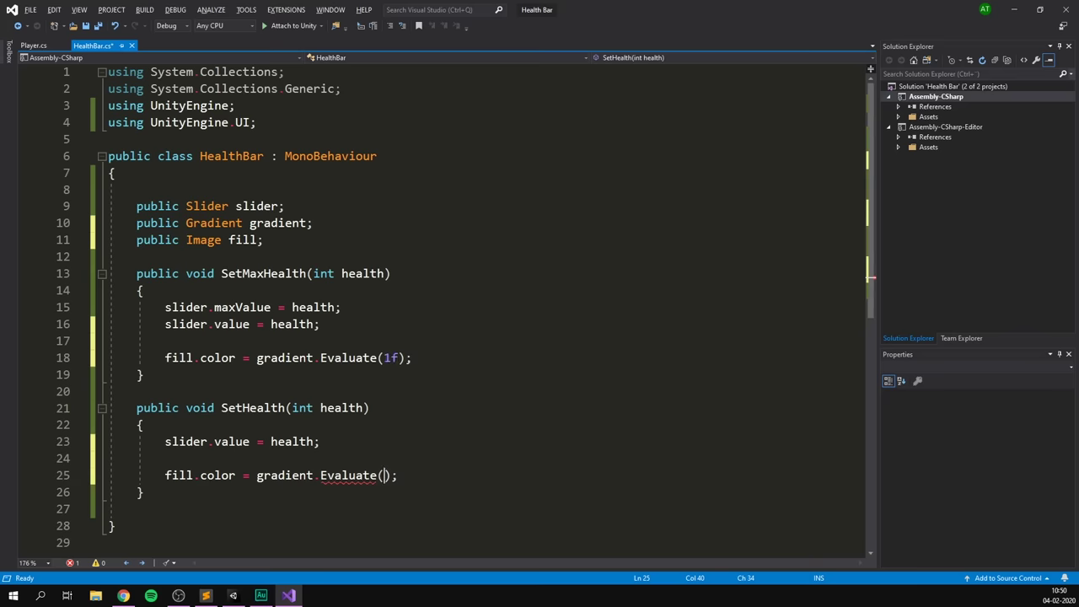
In Visual Studio, pass slider.normalizedValue to gradient.Evaluate in SetHealth and save the HealthBar script.
{"action": "type", "text": "slid"}
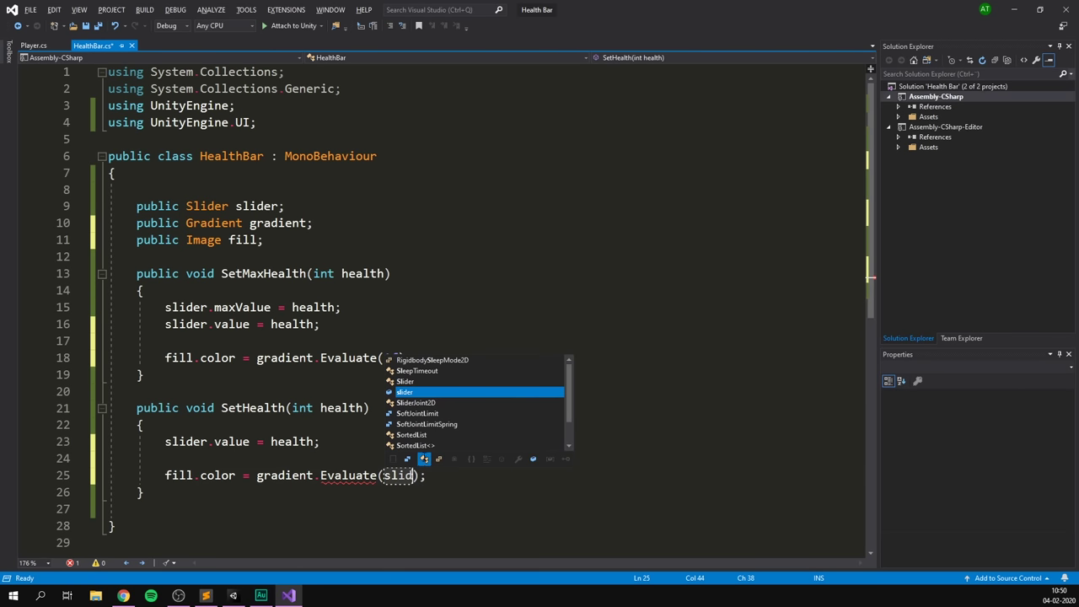
{"action": "type", "text": "er.value"}
{"action": "key", "text": "BackSpace"}
{"action": "key", "text": "BackSpace"}
{"action": "key", "text": "BackSpace"}
{"action": "key", "text": "BackSpace"}
{"action": "key", "text": "BackSpace"}
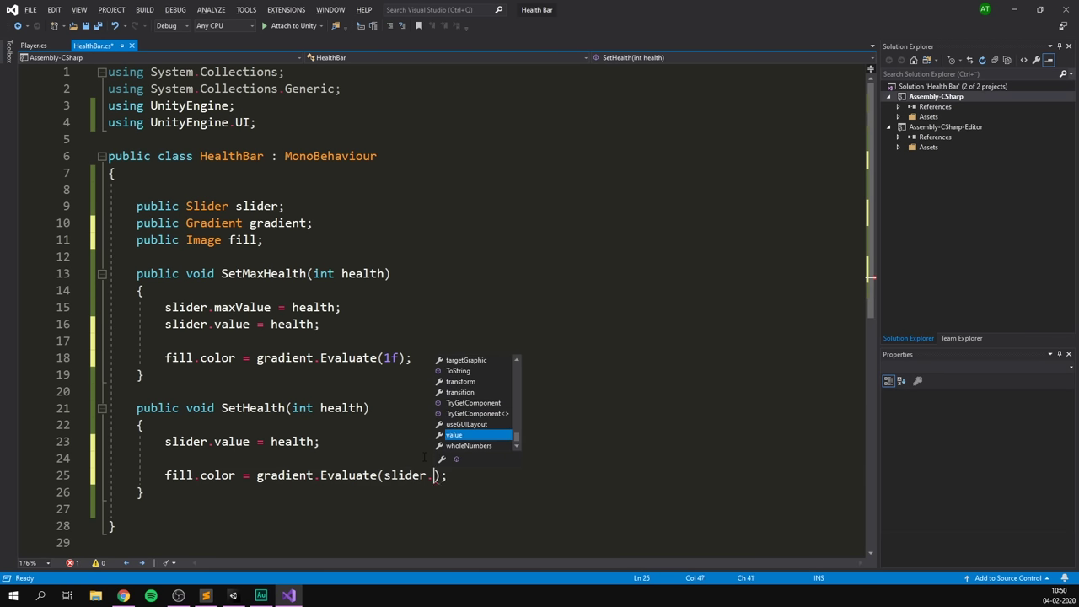
{"action": "type", "text": "norm"}
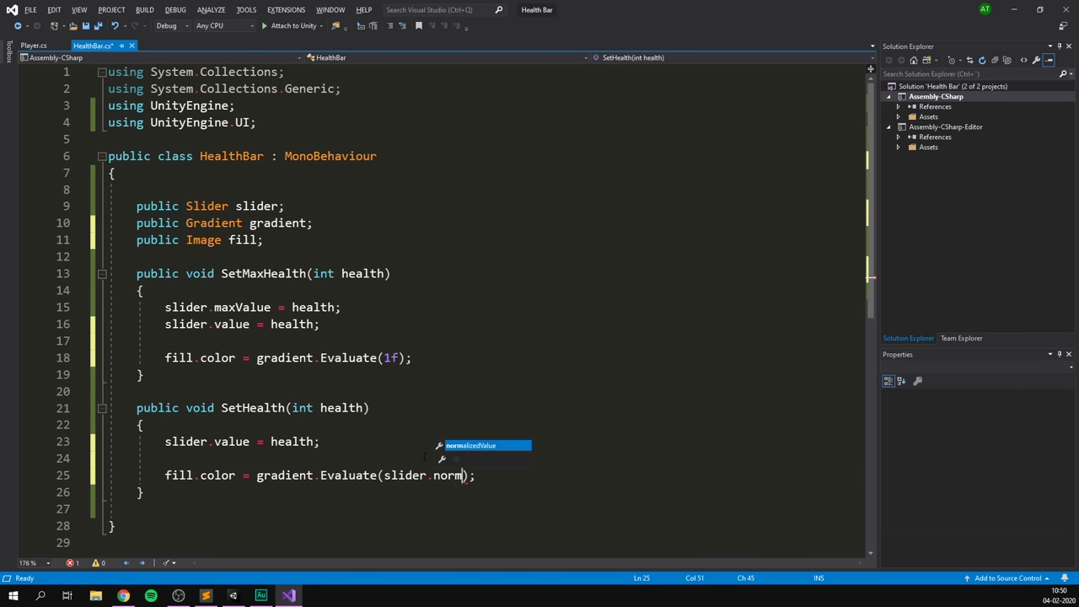
{"action": "key", "text": "Tab"}
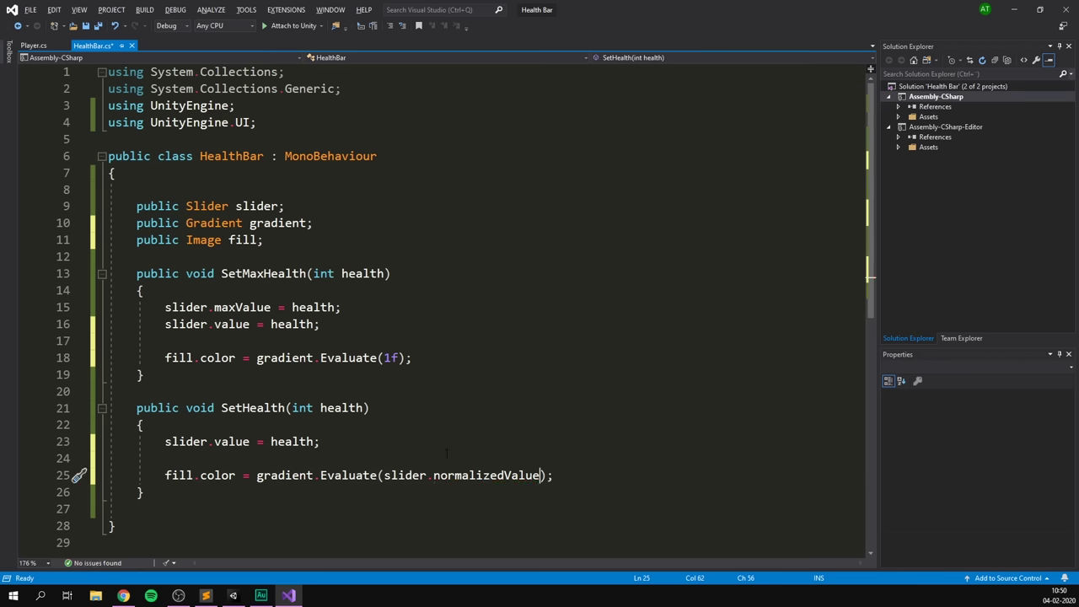
{"action": "left_click", "coordinate": [563, 475]}
{"action": "key", "text": "ctrl+s"}
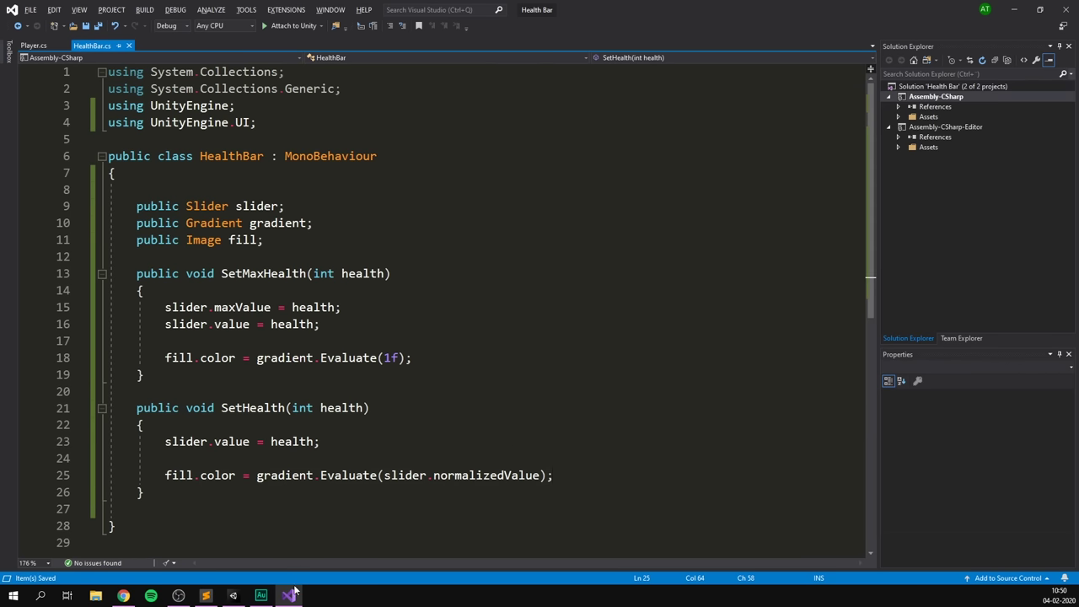
Switch to Unity and assign the Fill object to the Health Bar script's Fill field.
{"action": "left_click", "coordinate": [233, 595]}
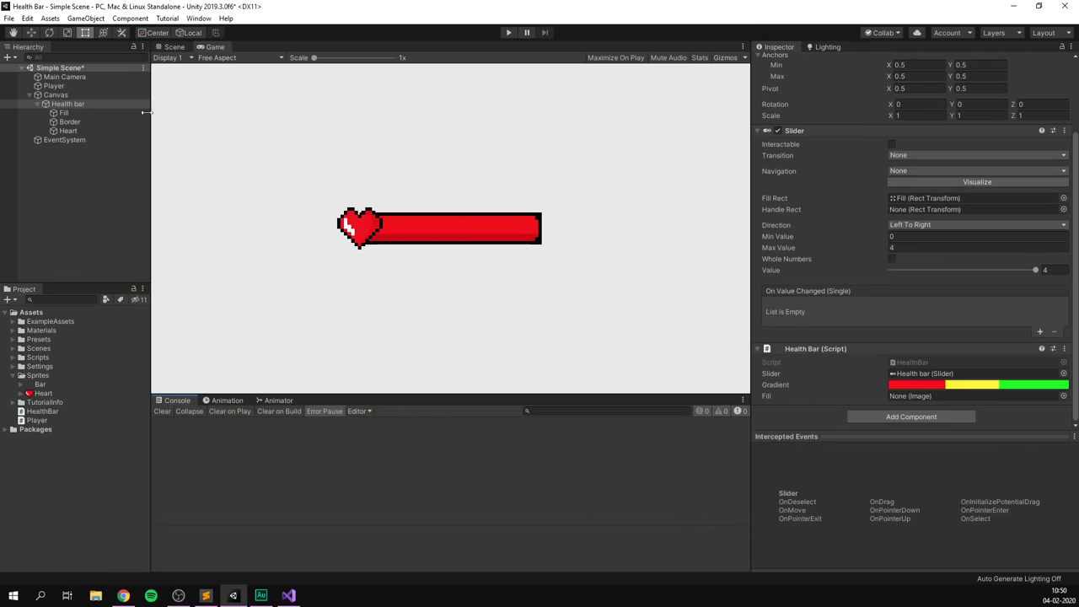
{"action": "left_click_drag", "start_coordinate": [86, 110], "coordinate": [911, 396]}
Run the scene, damage the player five times to test the fill's gradient colors, and stop the scene.
{"action": "left_click", "coordinate": [508, 33]}
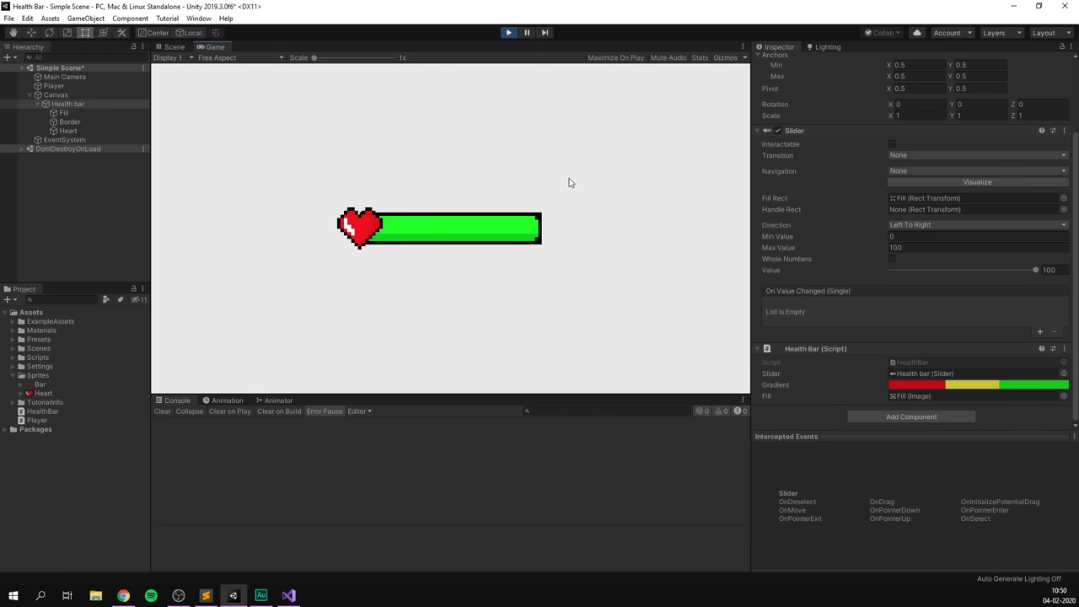
{"action": "left_click", "coordinate": [896, 247]}
{"action": "key", "text": "space"}
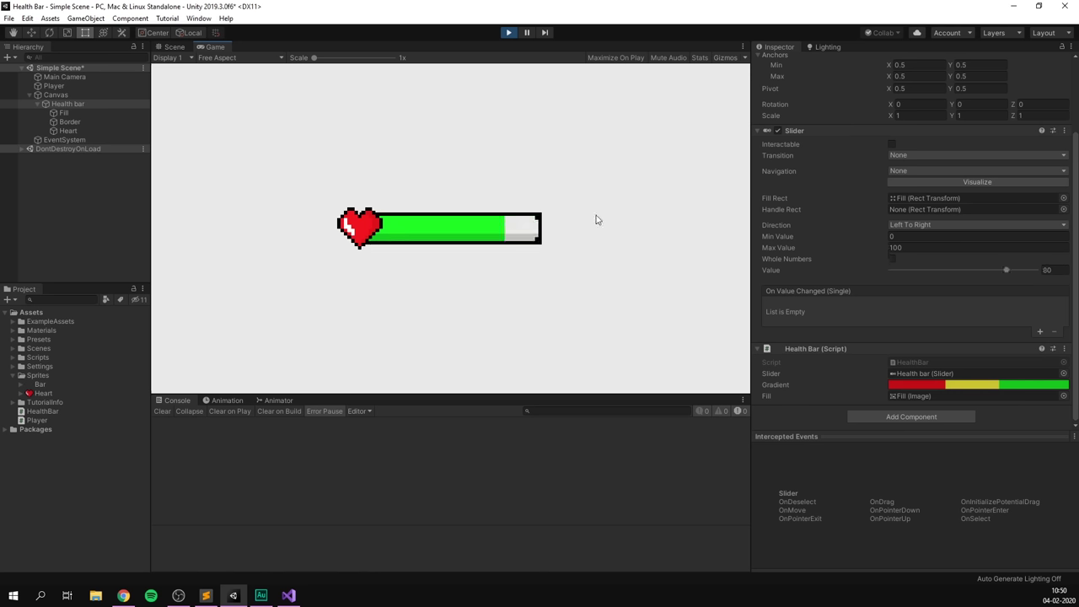
{"action": "key", "text": "space"}
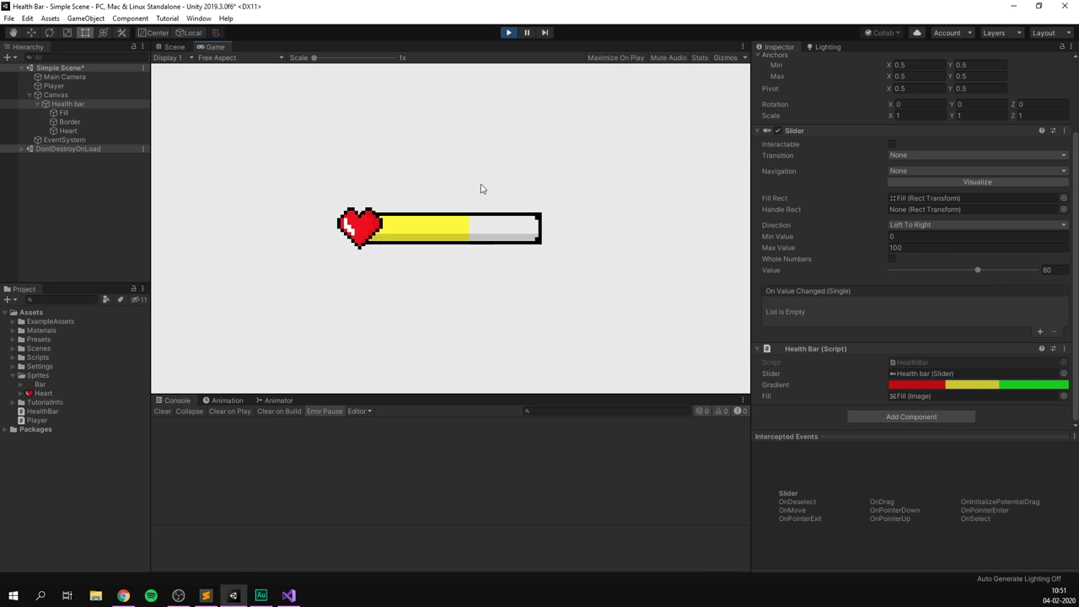
{"action": "key", "text": "space"}
{"action": "key", "text": "space"}
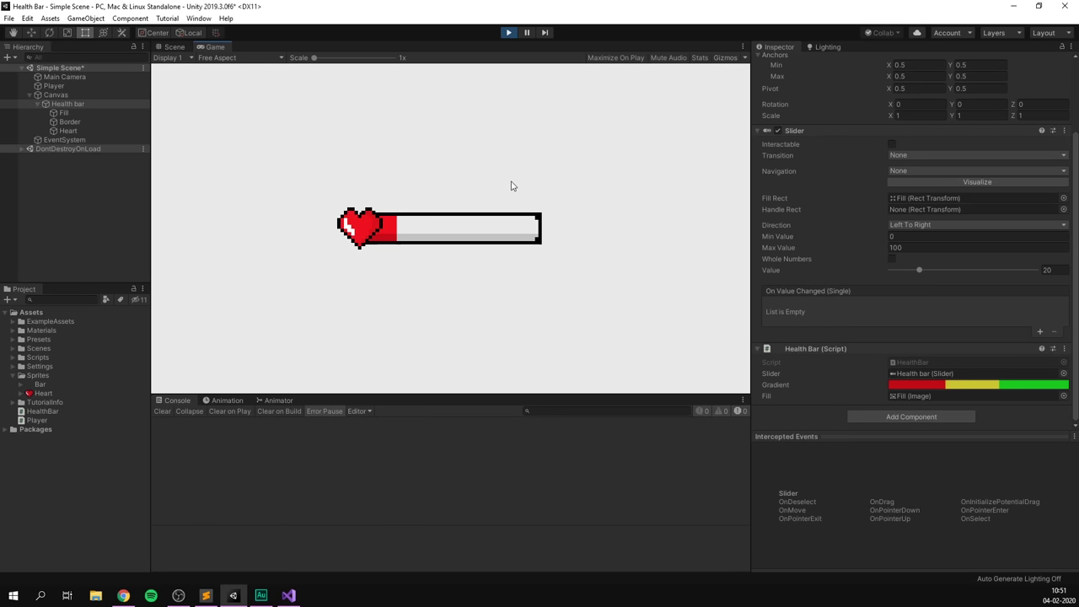
{"action": "key", "text": "space"}
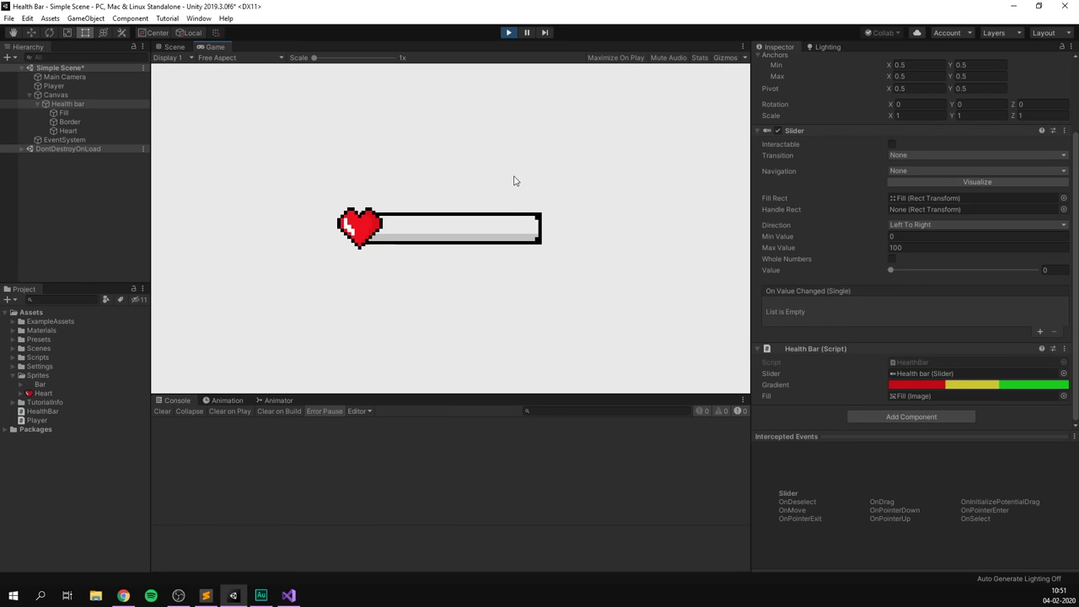
{"action": "left_click", "coordinate": [509, 33]}
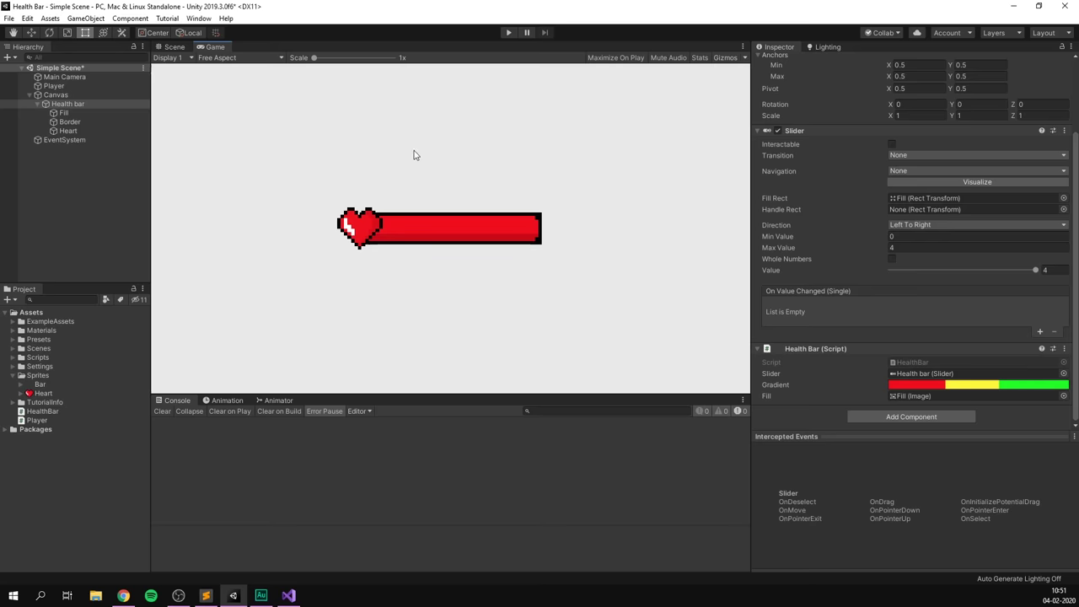
Save Simple Scene and open the Example Game scene from the Scenes folder.
{"action": "key", "text": "ctrl+s"}
{"action": "left_click", "coordinate": [12, 348]}
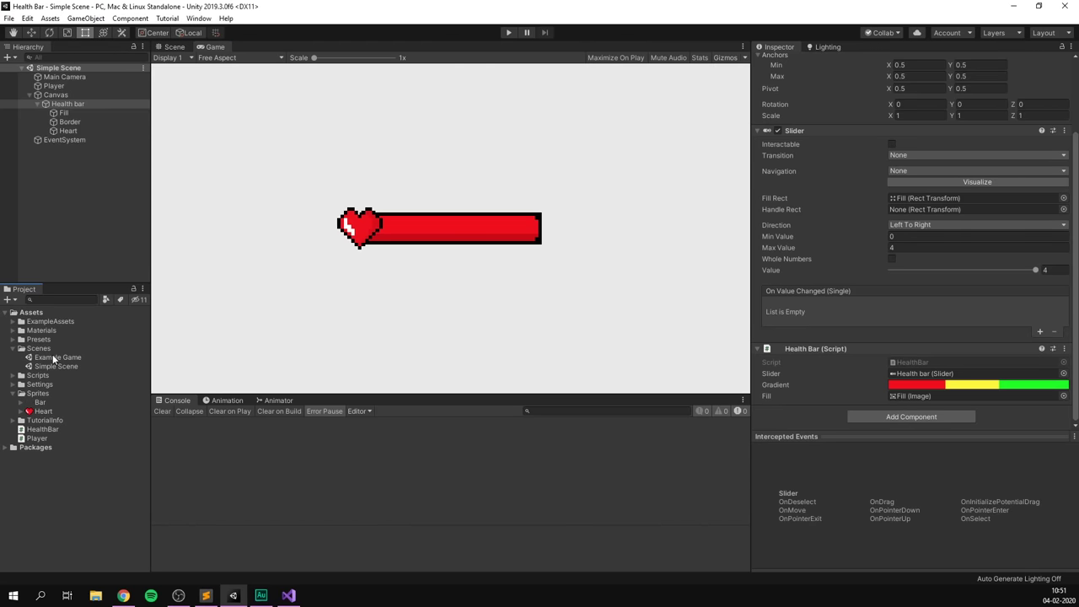
{"action": "double_click", "coordinate": [34, 358]}
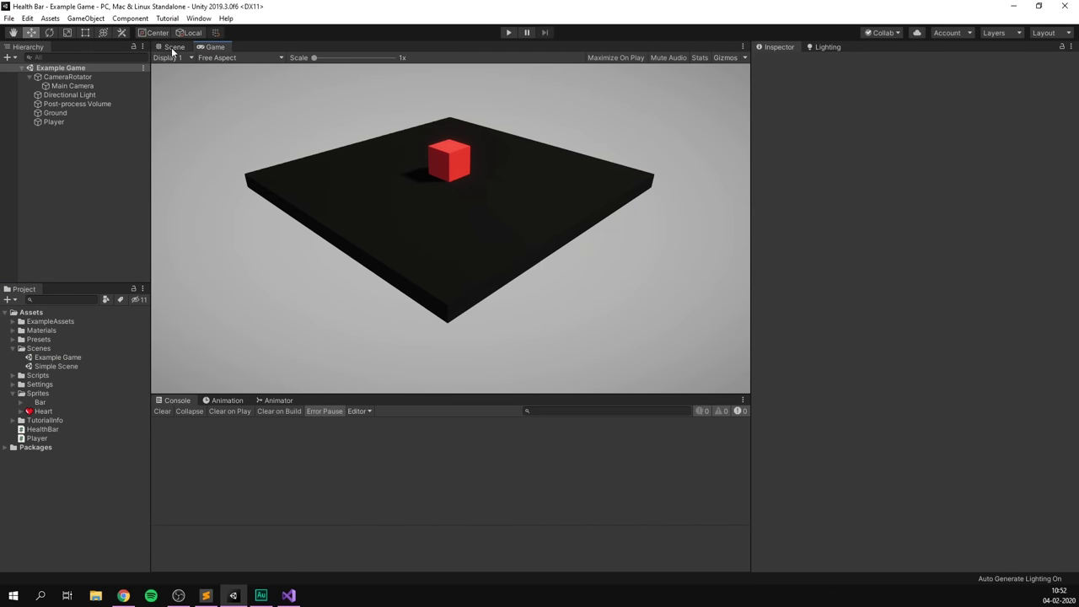
Examine the Player, Ground and CameraRotator objects in Example Game and test the scene in play mode.
{"action": "left_click", "coordinate": [172, 47]}
{"action": "left_click", "coordinate": [56, 122]}
{"action": "scroll", "coordinate": [423, 223], "scroll_direction": "up", "scroll_amount": 3}
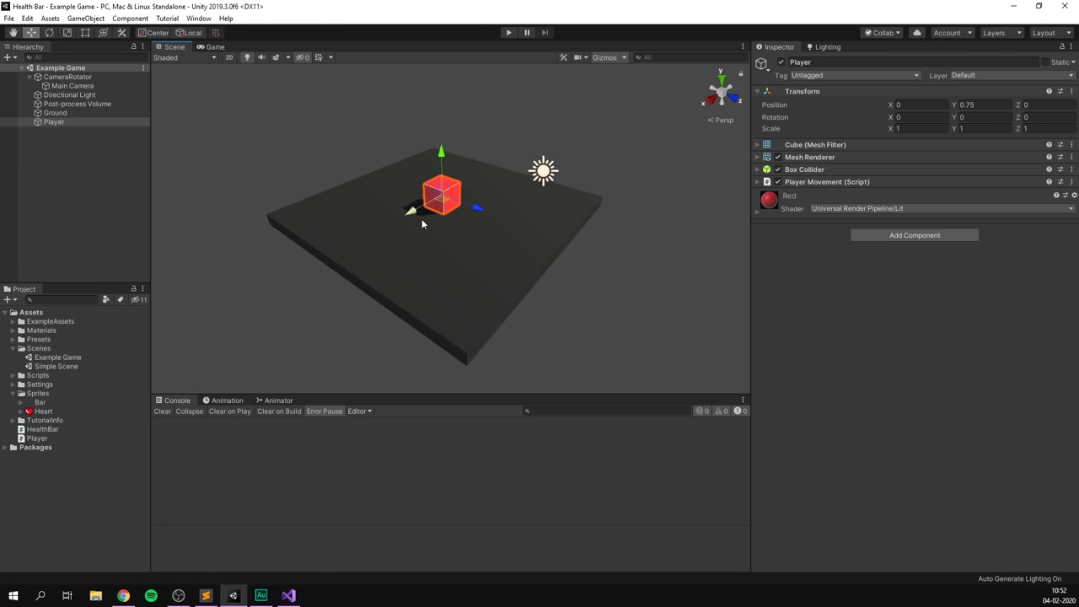
{"action": "left_click", "coordinate": [446, 249]}
{"action": "scroll", "coordinate": [297, 252], "scroll_direction": "down", "scroll_amount": 2}
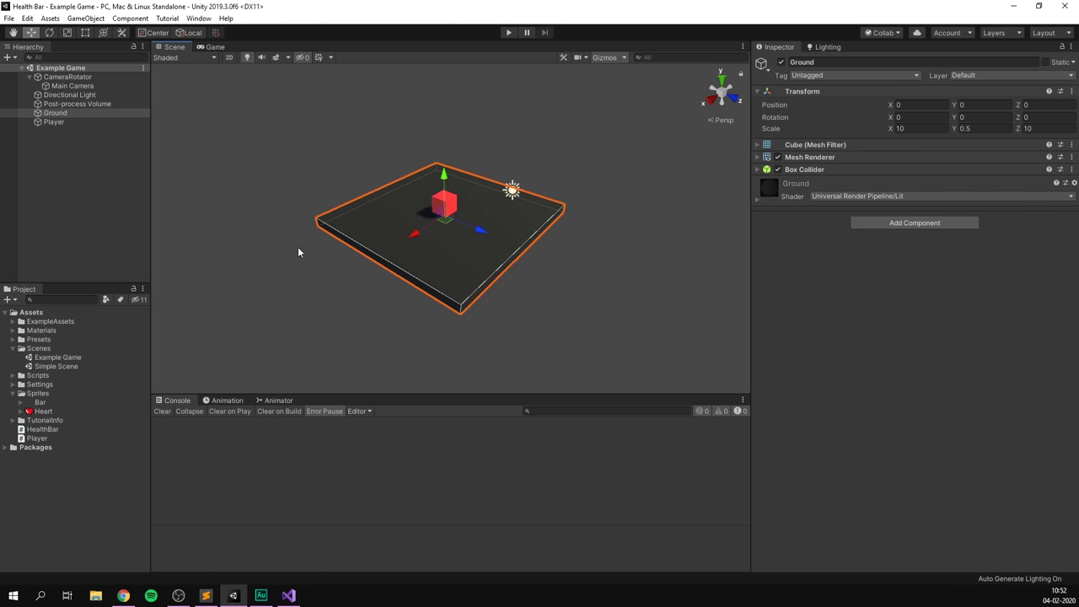
{"action": "mouse_move", "coordinate": [298, 252]}
{"action": "left_mouse_down", "text": "alt"}
{"action": "mouse_move", "coordinate": [300, 278]}
{"action": "mouse_move", "coordinate": [312, 248]}
{"action": "left_mouse_up", "text": "alt"}
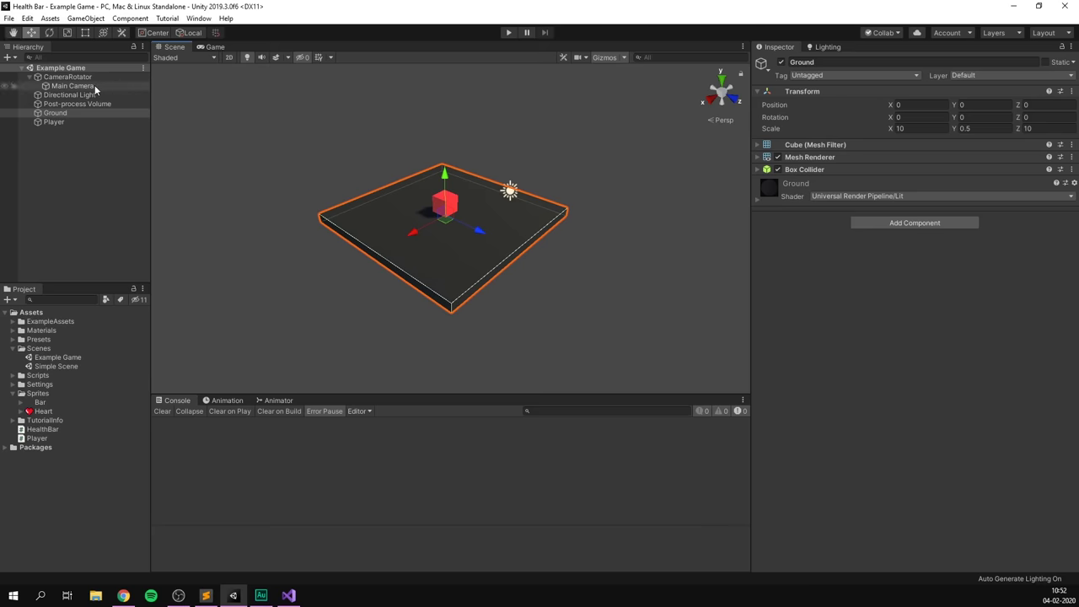
{"action": "left_click", "coordinate": [93, 87]}
{"action": "left_click", "coordinate": [30, 79]}
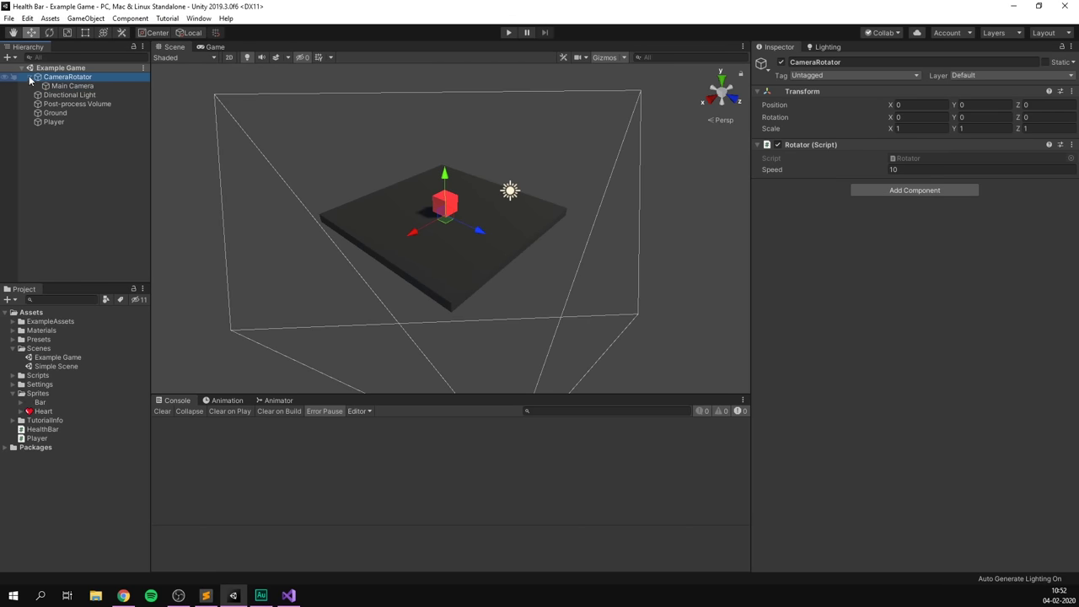
{"action": "left_click", "coordinate": [30, 77]}
{"action": "left_click", "coordinate": [508, 32]}
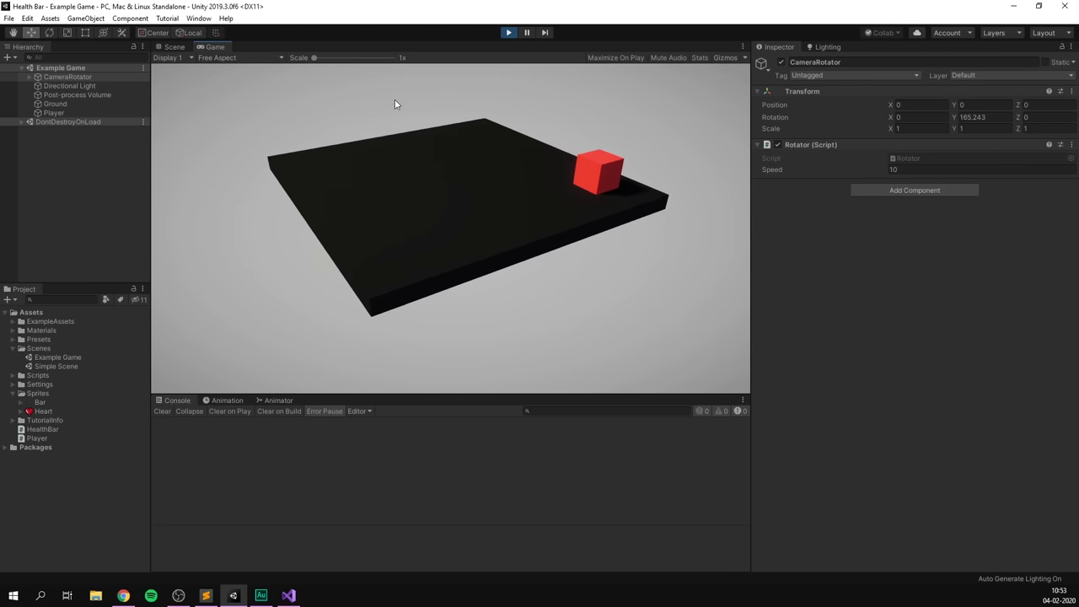
{"action": "left_click", "coordinate": [508, 33]}
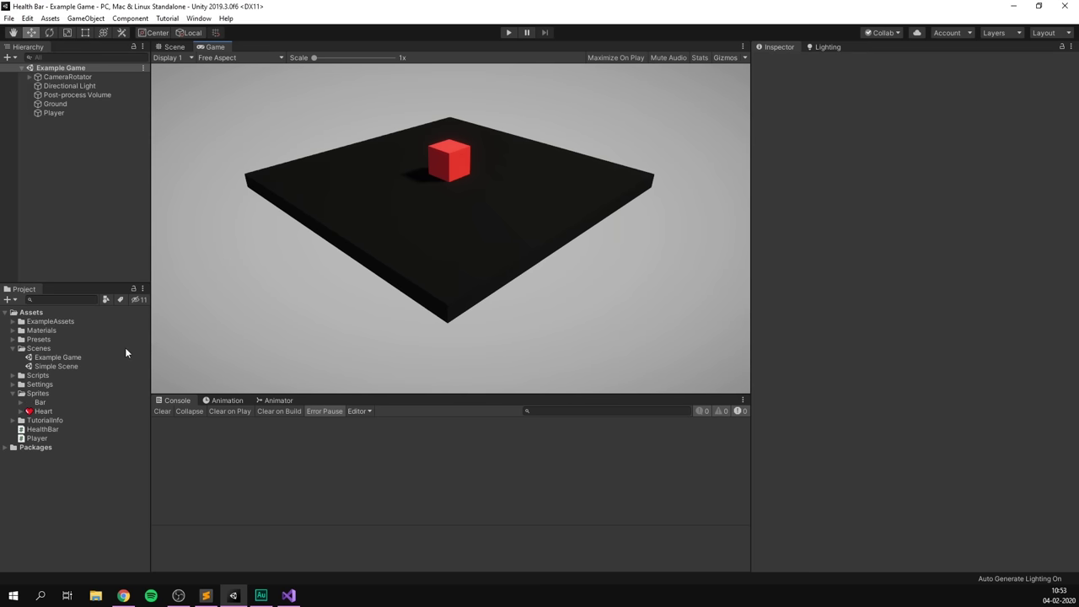
Copy the Canvas from Simple Scene and paste it into the Example Game scene.
{"action": "double_click", "coordinate": [75, 366]}
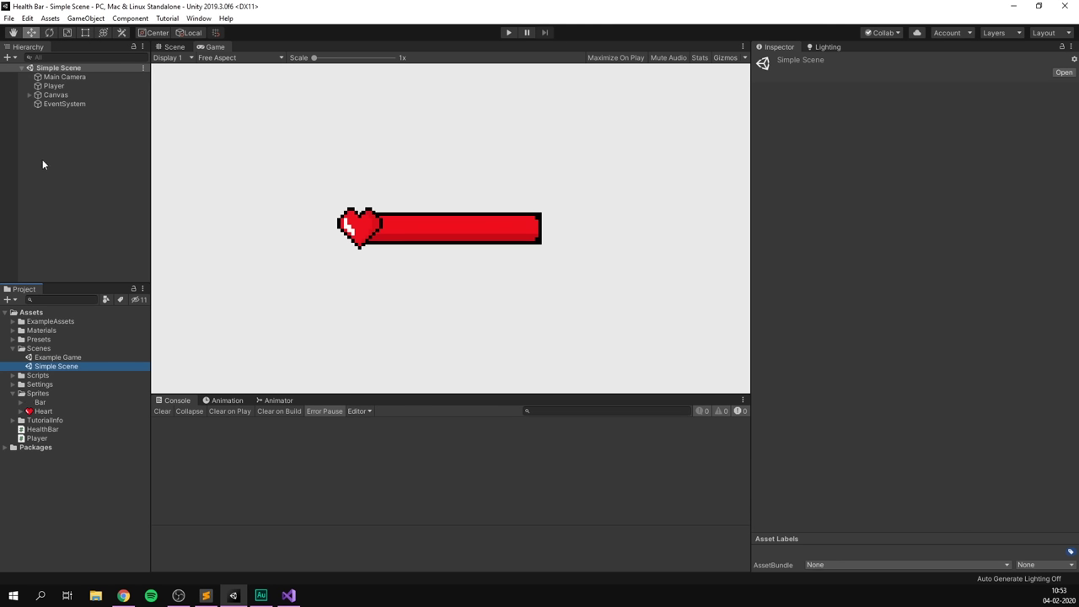
{"action": "left_click", "coordinate": [74, 94]}
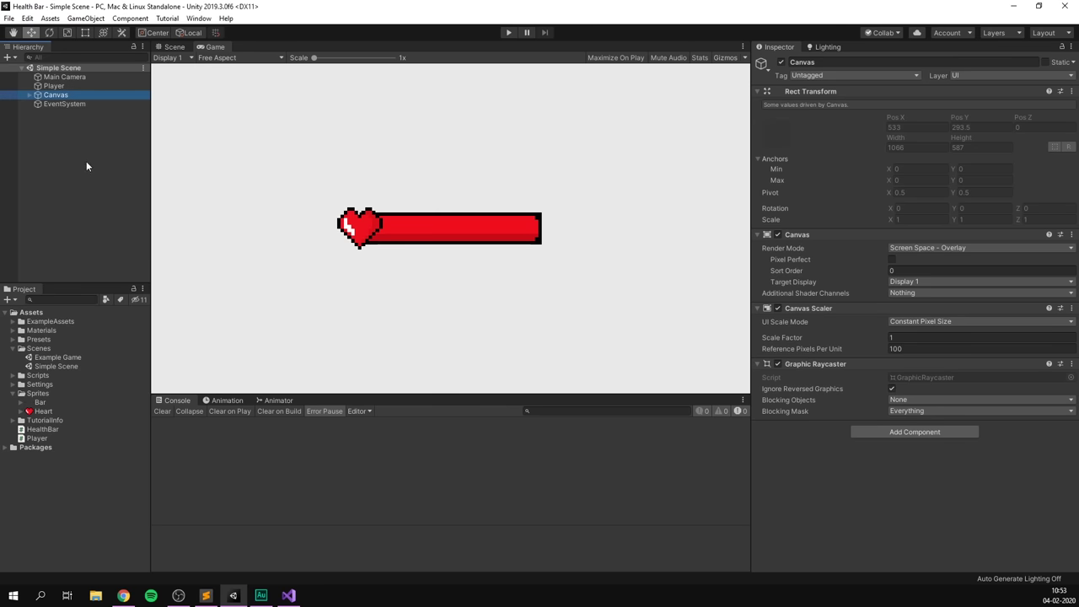
{"action": "key", "text": "ctrl+c"}
{"action": "double_click", "coordinate": [56, 357]}
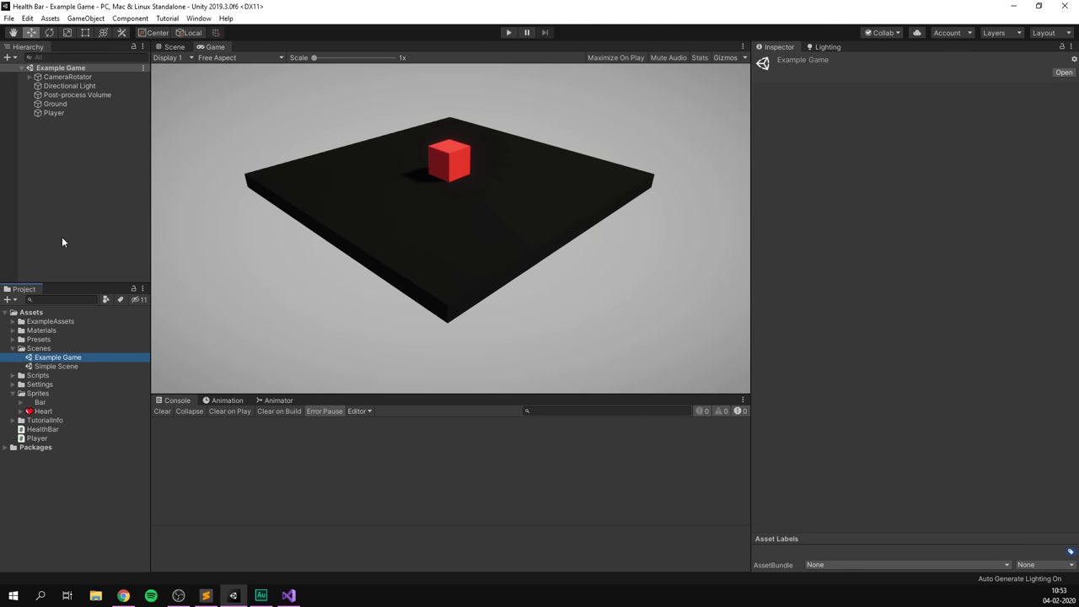
{"action": "left_click", "coordinate": [61, 242]}
{"action": "key", "text": "ctrl+v"}
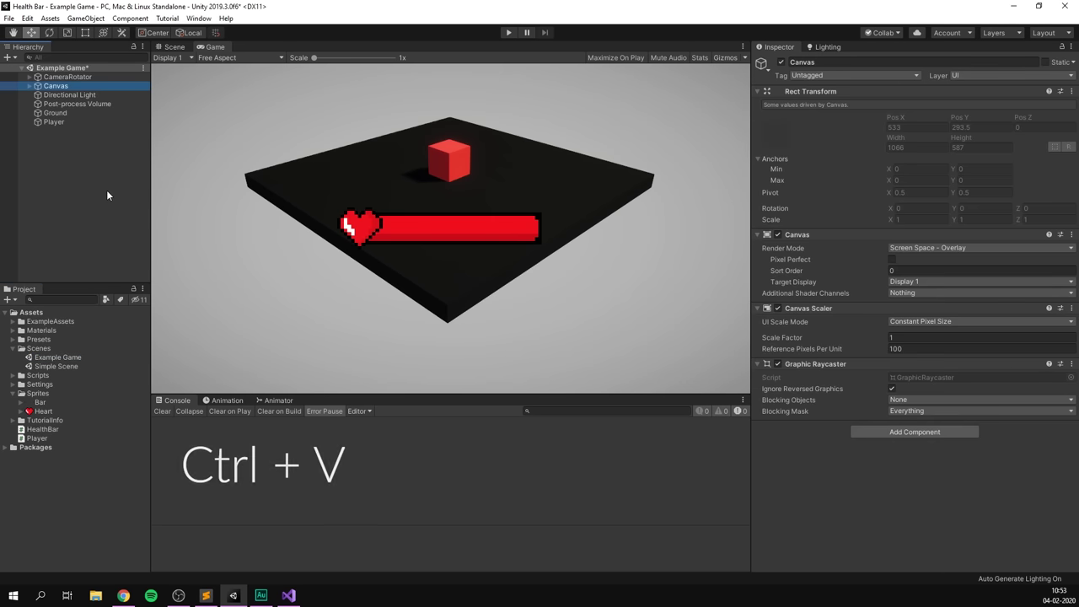
Show the Scene in 2D and move the Health bar near the canvas's upper-left corner, at about Pos X -279, Pos Y 210.
{"action": "left_click", "coordinate": [175, 46]}
{"action": "scroll", "coordinate": [262, 149], "scroll_direction": "down", "scroll_amount": 5}
{"action": "left_click_drag", "start_coordinate": [247, 193], "coordinate": [607, 160], "text": "alt"}
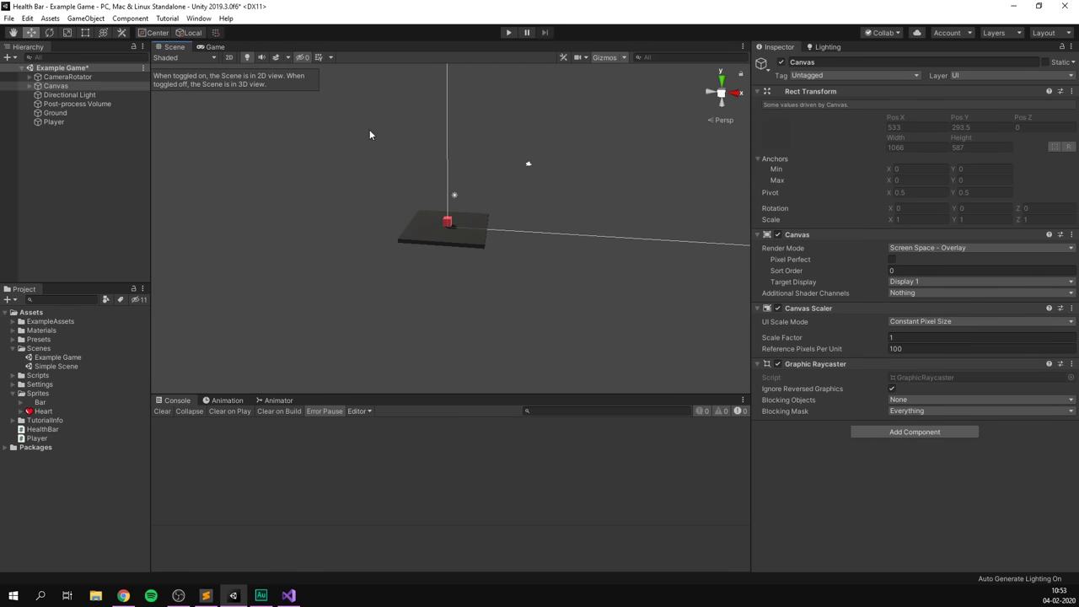
{"action": "left_click", "coordinate": [230, 57]}
{"action": "scroll", "coordinate": [453, 172], "scroll_direction": "up", "scroll_amount": 5}
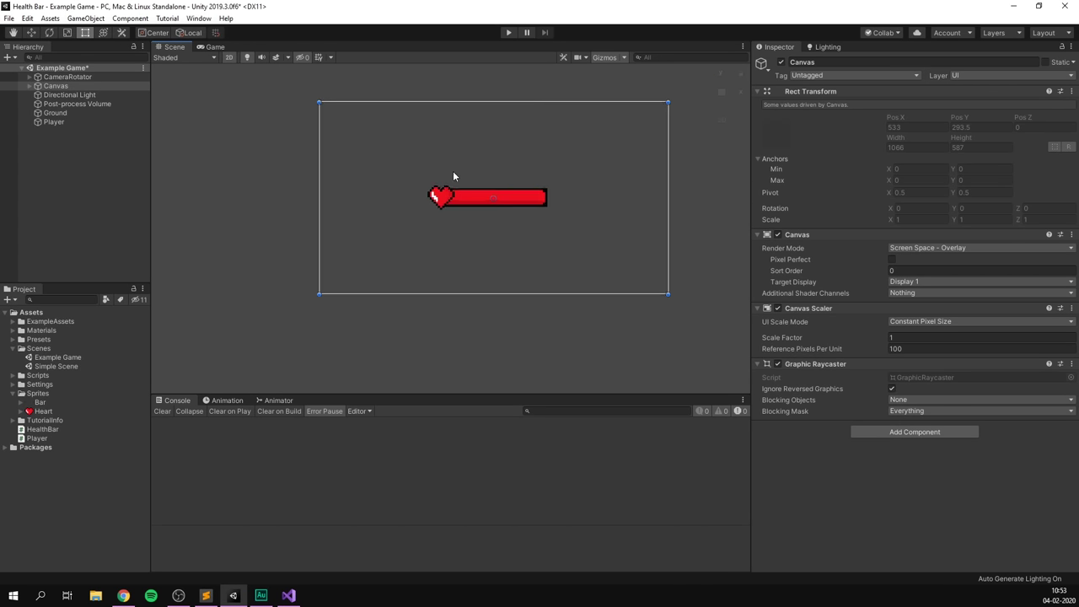
{"action": "middle_click_drag", "start_coordinate": [391, 248], "coordinate": [361, 250]}
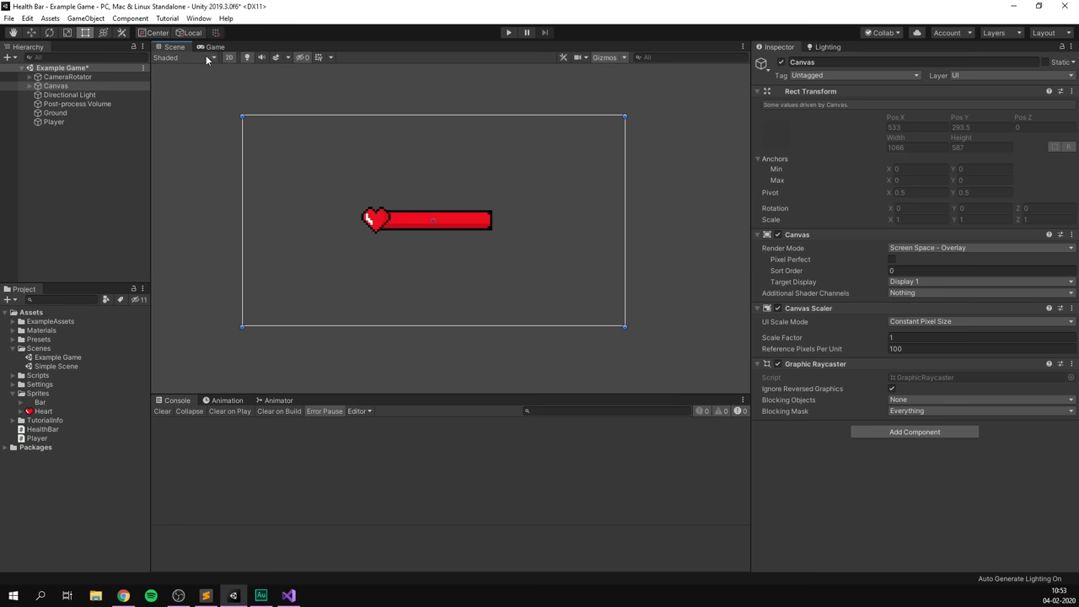
{"action": "left_click", "coordinate": [210, 47]}
{"action": "left_click", "coordinate": [175, 48]}
{"action": "left_click", "coordinate": [29, 86]}
{"action": "left_click", "coordinate": [59, 94]}
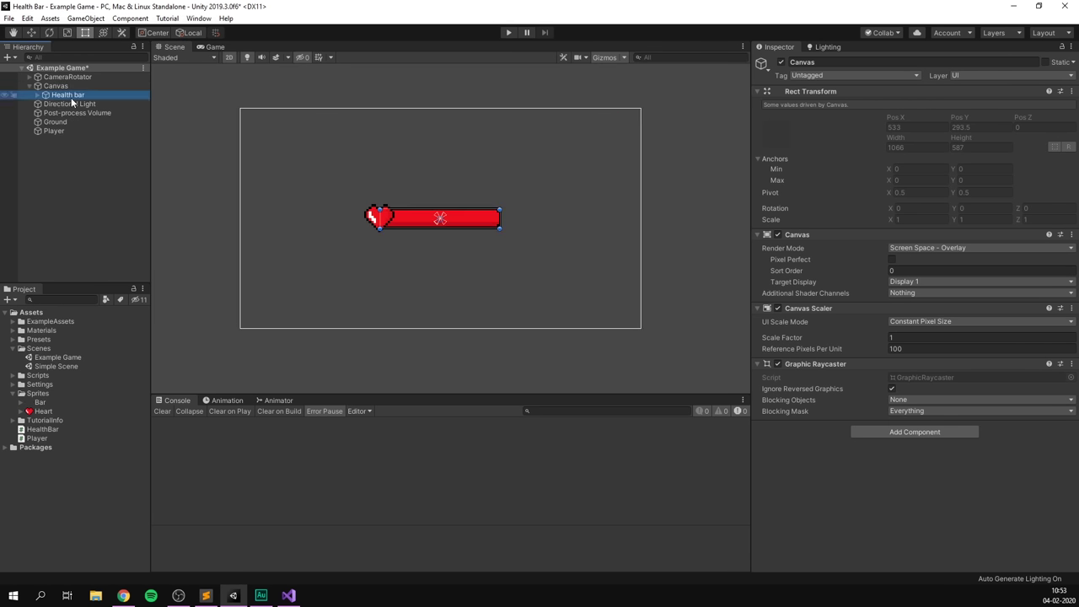
{"action": "left_click_drag", "start_coordinate": [470, 220], "coordinate": [367, 142]}
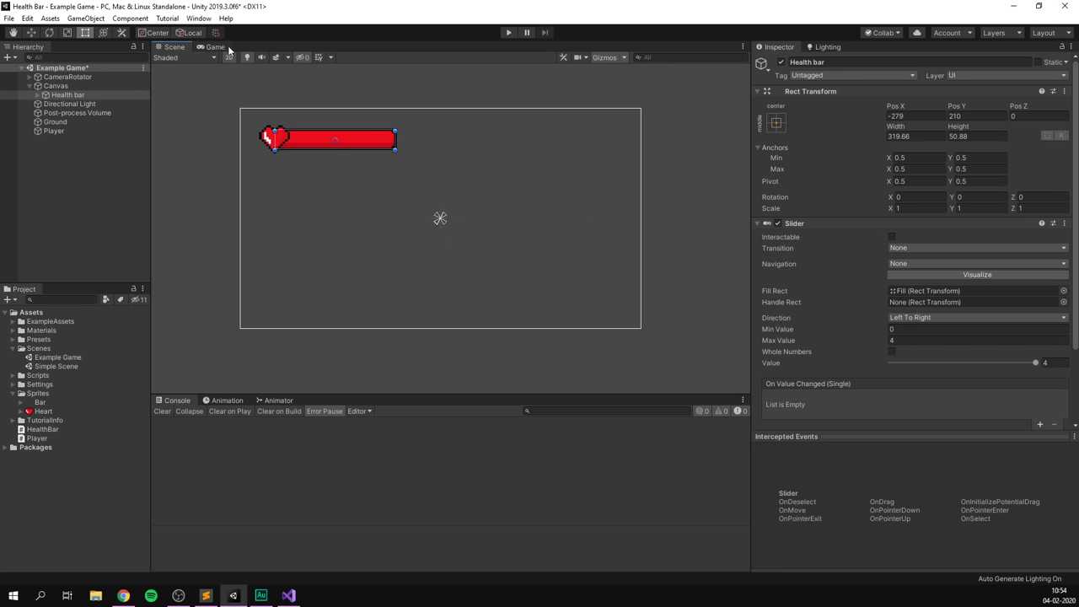
Anchor the Health bar to the canvas's top-left corner and check its placement in a maximized Game view in play mode.
{"action": "left_click", "coordinate": [776, 124]}
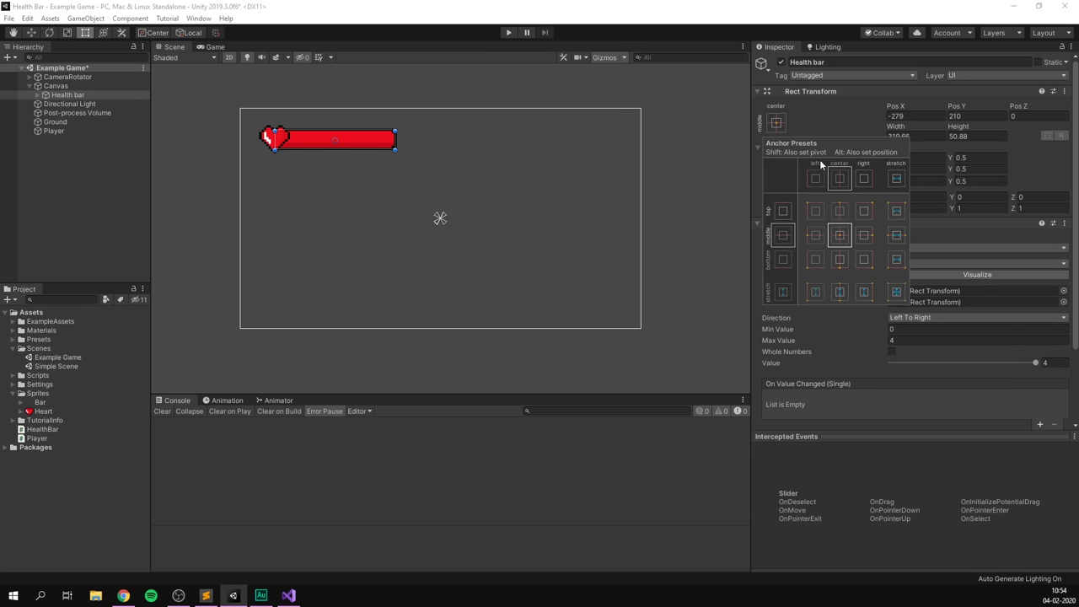
{"action": "left_click", "coordinate": [814, 210]}
{"action": "left_click", "coordinate": [215, 47]}
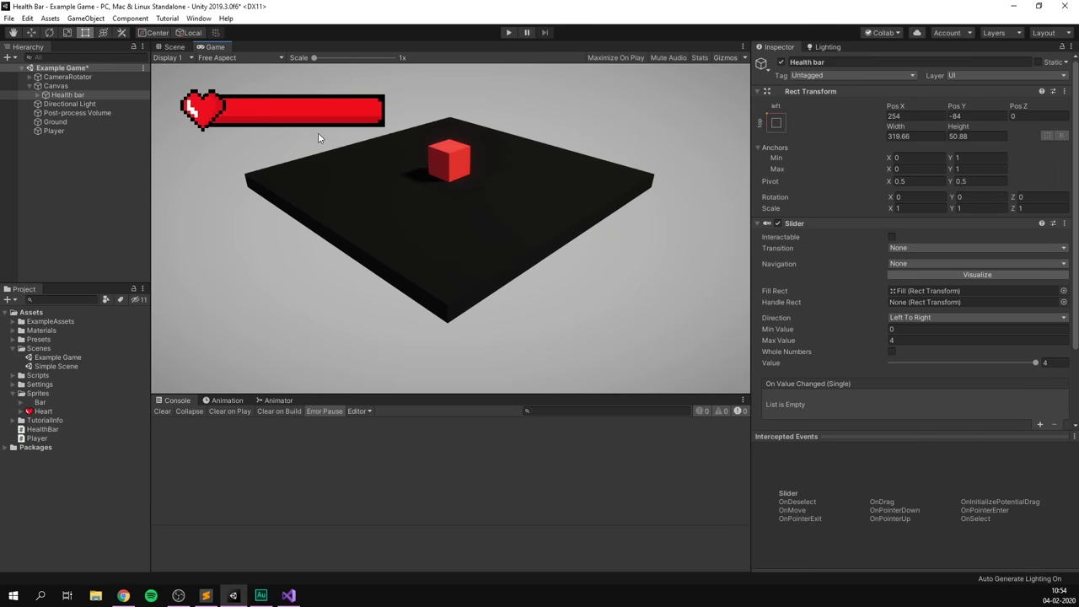
{"action": "key", "text": "shift+space"}
{"action": "key", "text": "shift+space"}
{"action": "key", "text": "shift+space"}
{"action": "key", "text": "ctrl+p"}
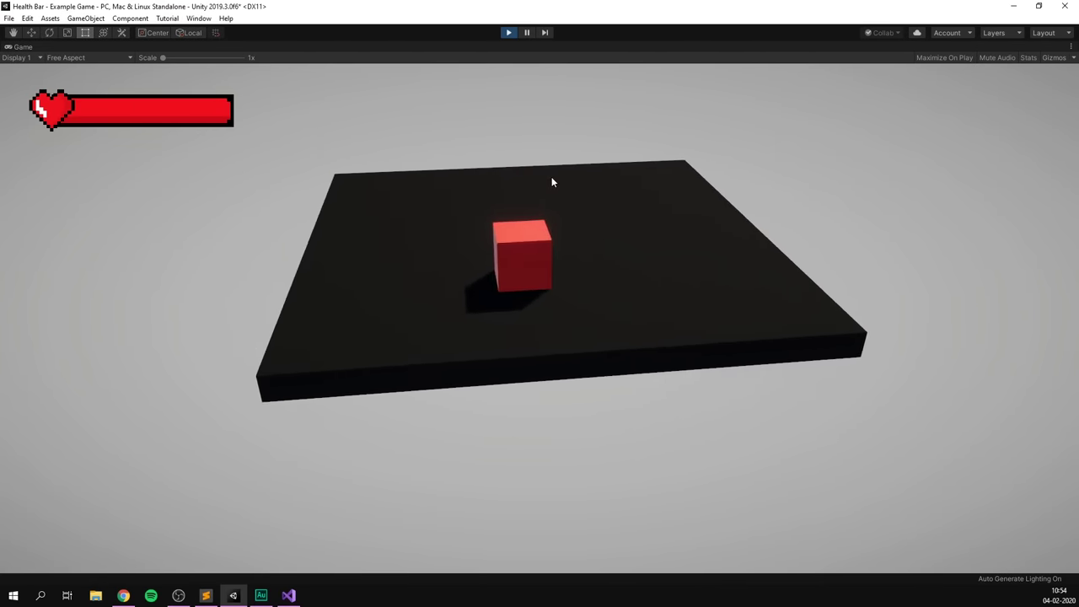
{"action": "key", "text": "ctrl+p"}
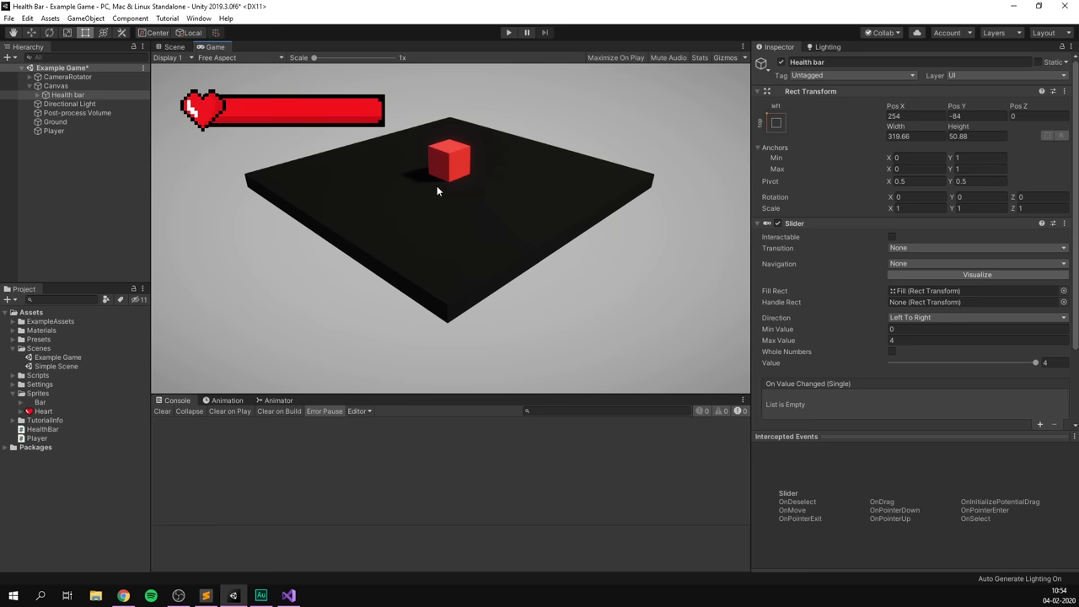
Add the Player script to the Player object and assign the Health bar to its Health Bar reference.
{"action": "left_click", "coordinate": [60, 131]}
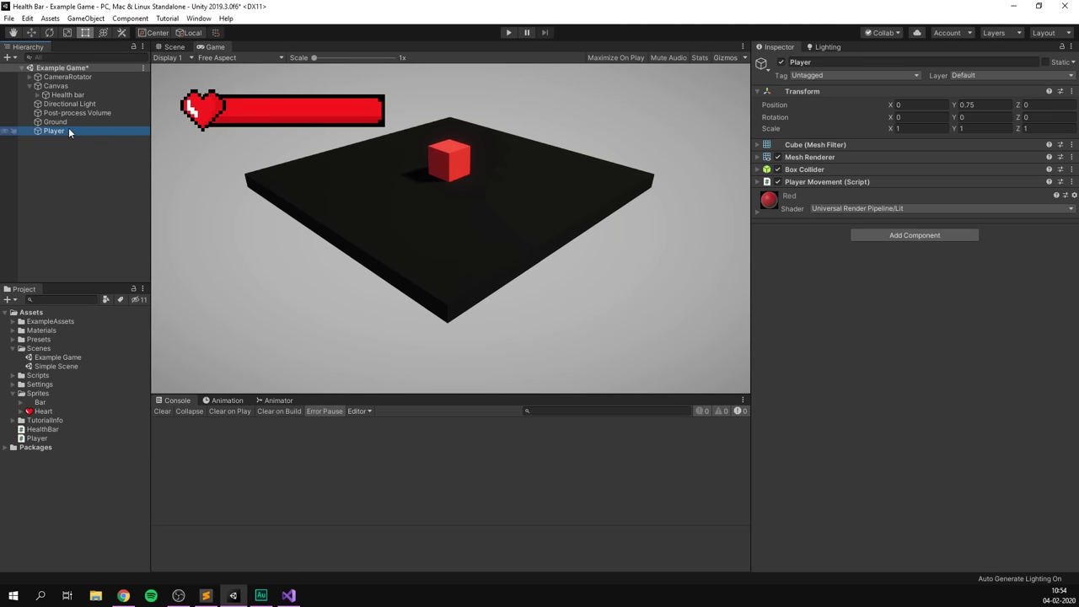
{"action": "left_click_drag", "start_coordinate": [37, 438], "coordinate": [868, 284]}
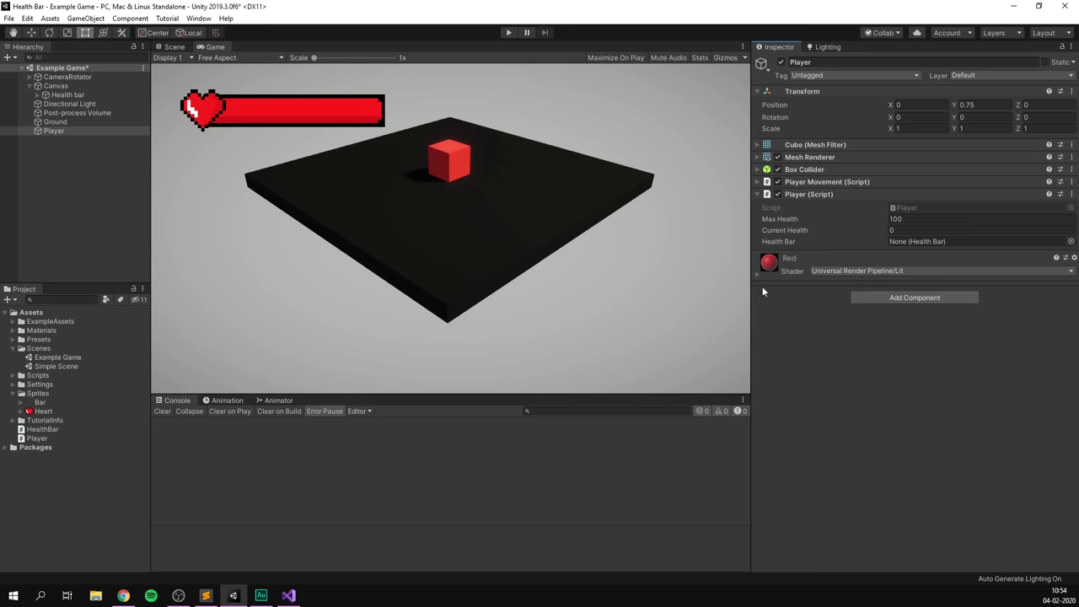
{"action": "mouse_move", "coordinate": [62, 95]}
{"action": "left_mouse_down"}
{"action": "mouse_move", "coordinate": [885, 253]}
{"action": "mouse_move", "coordinate": [913, 244]}
{"action": "left_mouse_up"}
Test the scene in play mode by damaging the player four times and moving the cube, and stop playing.
{"action": "left_click", "coordinate": [508, 32]}
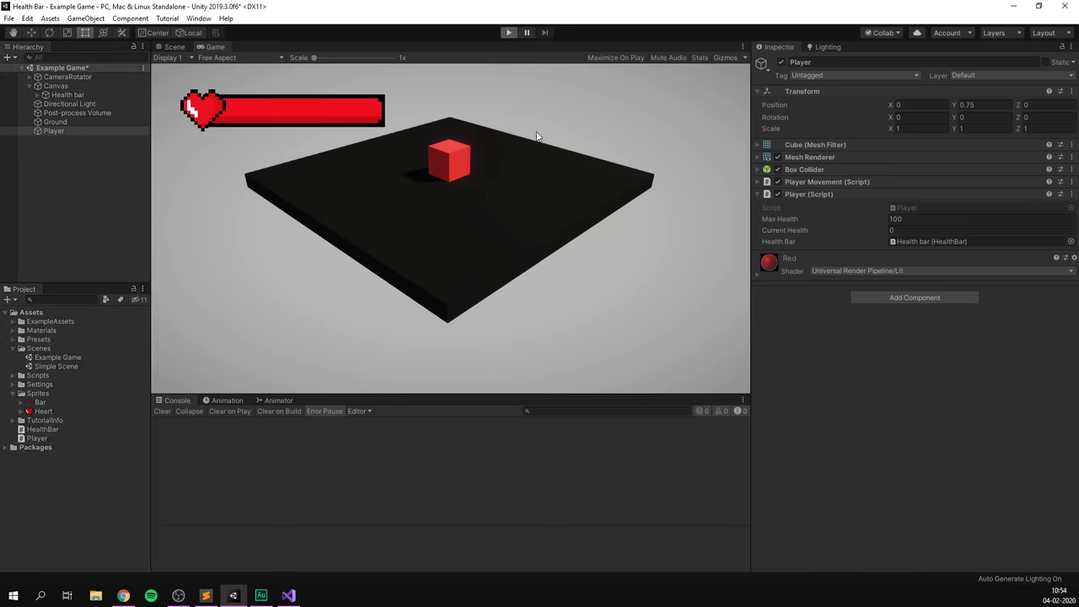
{"action": "key", "text": "space"}
{"action": "key", "text": "space"}
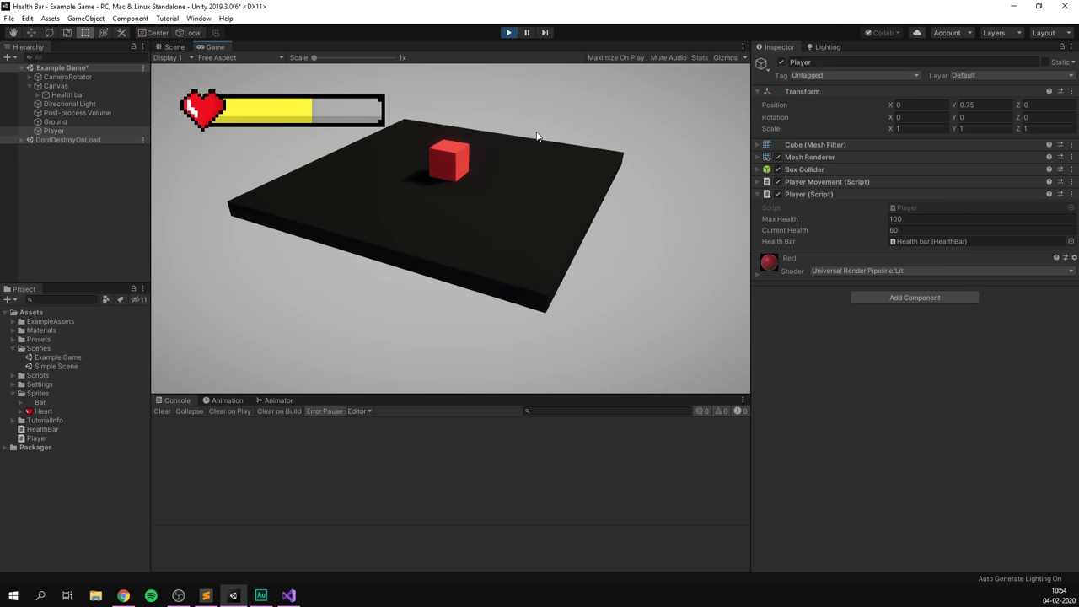
{"action": "key", "text": "space"}
{"action": "key", "text": "space"}
{"action": "key", "text": "w"}
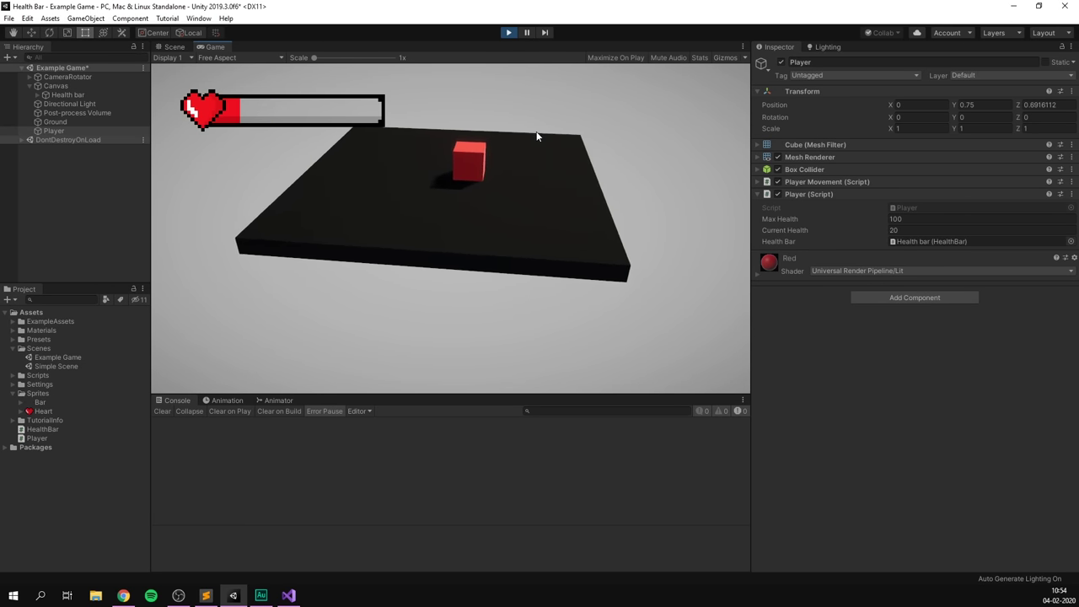
{"action": "left_click", "coordinate": [509, 33]}
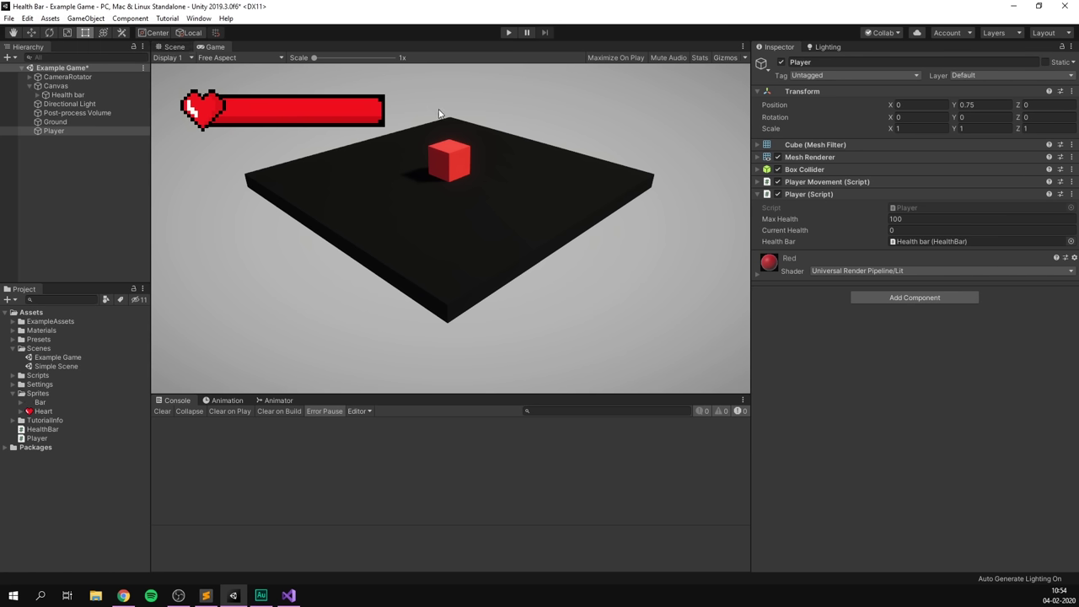
Show the Scene and set the Canvas's Render Mode to World Space.
{"action": "left_click", "coordinate": [174, 47]}
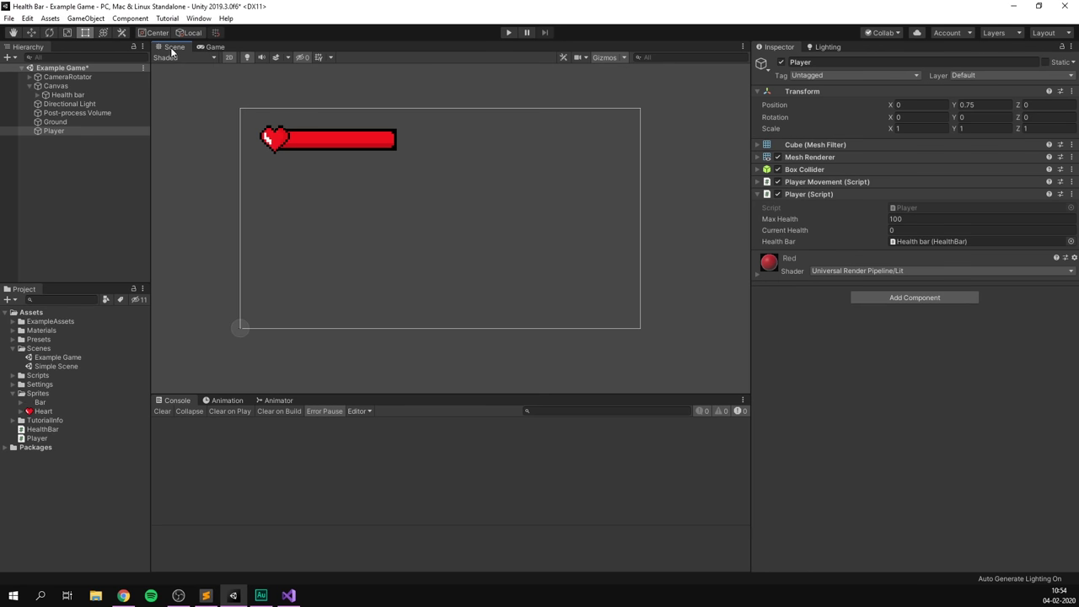
{"action": "left_click", "coordinate": [76, 87]}
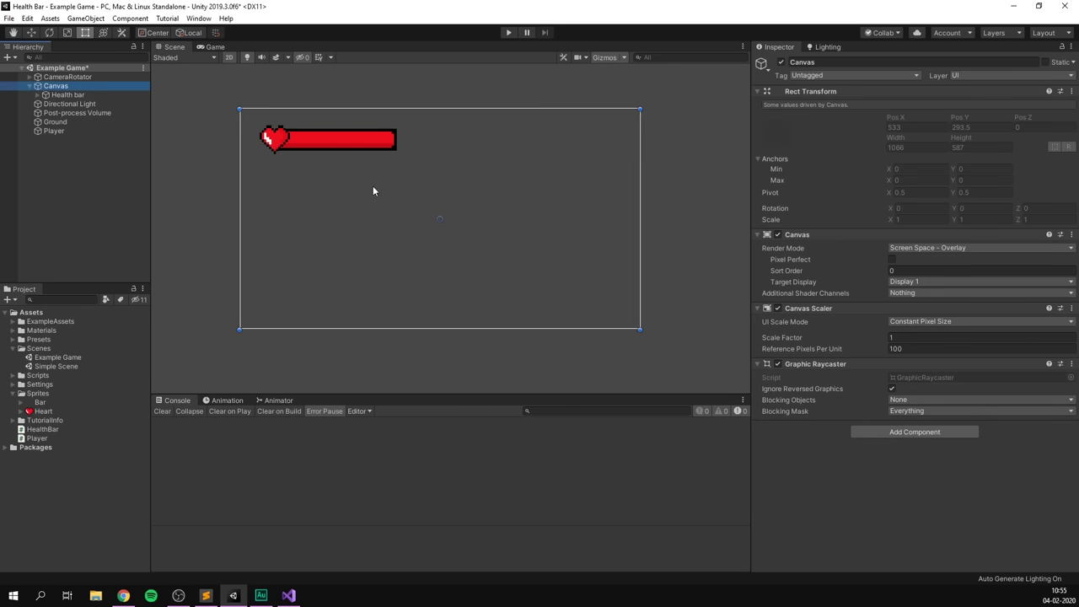
{"action": "left_click", "coordinate": [932, 250]}
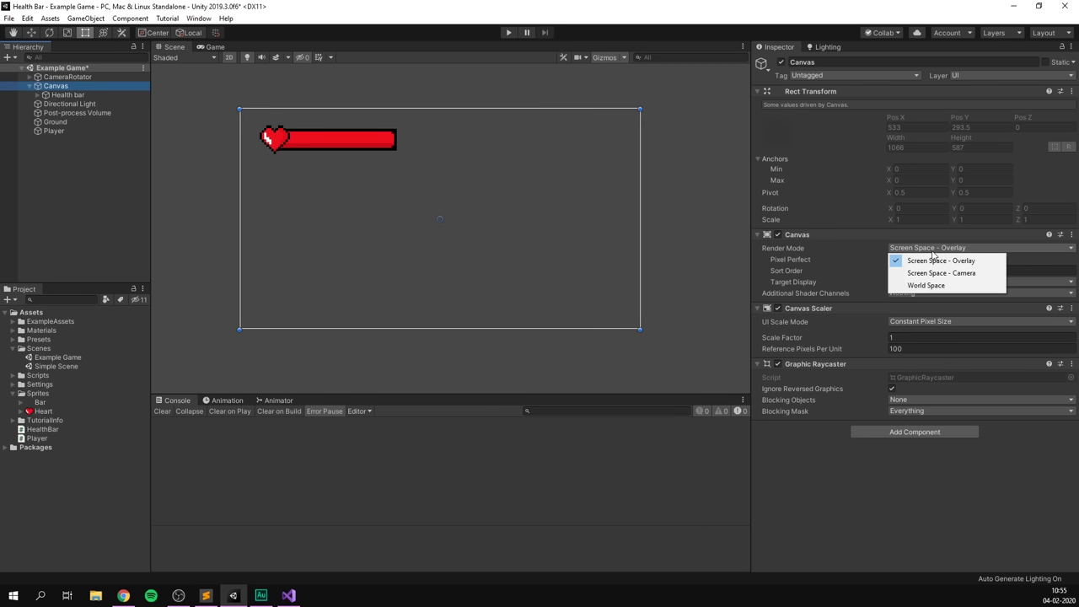
{"action": "left_click", "coordinate": [937, 287]}
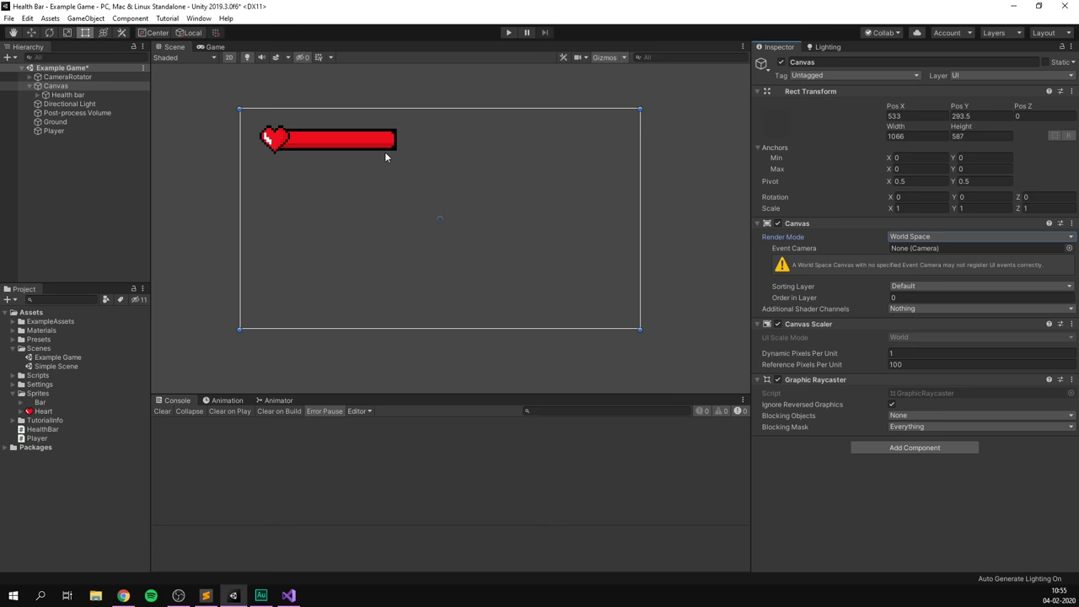
Scale the Canvas to 0.01 on X, Y and Z.
{"action": "left_click", "coordinate": [904, 207]}
{"action": "type", "text": ".01"}
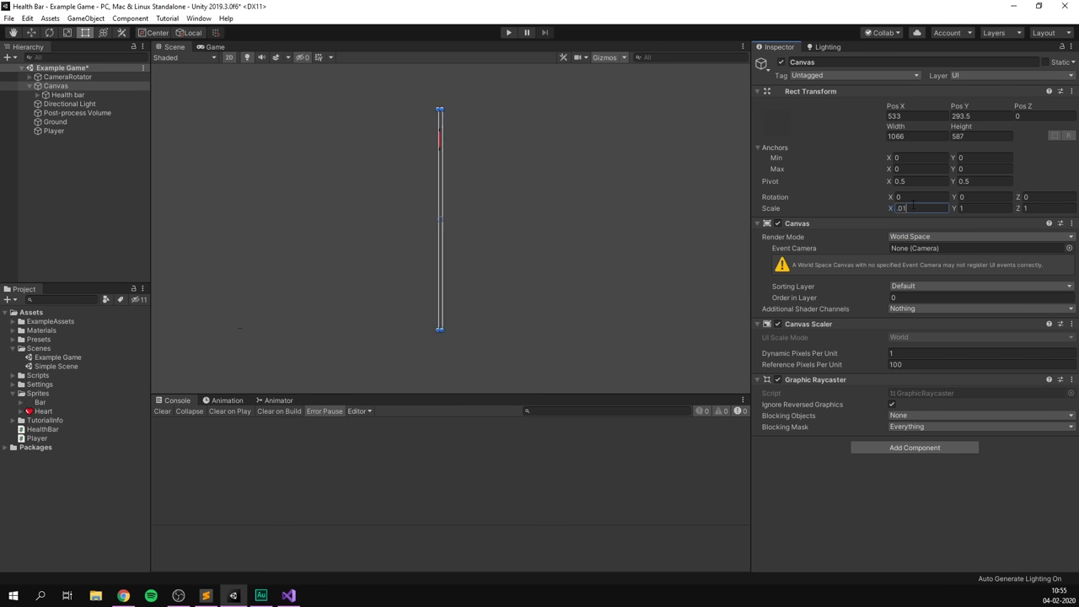
{"action": "key", "text": "Tab"}
{"action": "type", "text": ".01"}
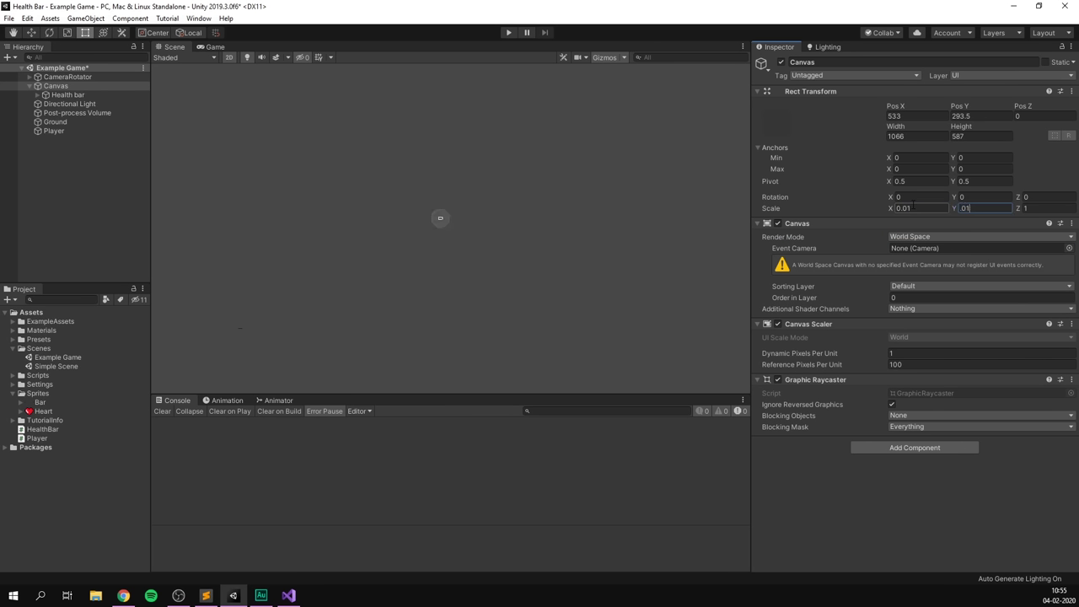
{"action": "key", "text": "Tab"}
{"action": "type", "text": "0.01"}
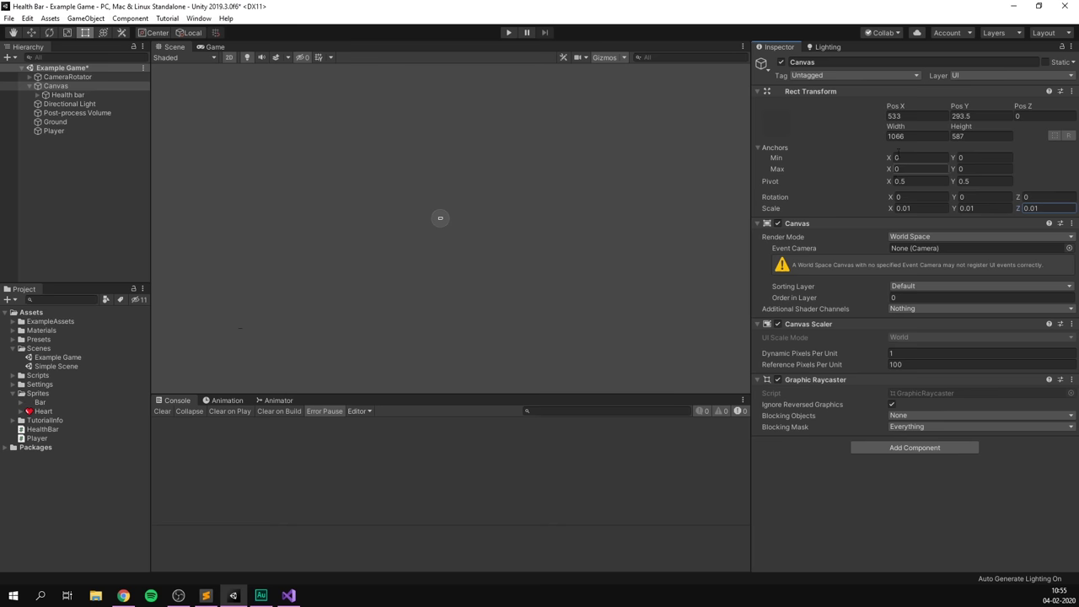
Set the Canvas's Pos X and Pos Y to 0 and frame it in the Scene.
{"action": "left_click", "coordinate": [909, 116]}
{"action": "type", "text": "0"}
{"action": "key", "text": "Tab"}
{"action": "type", "text": "0"}
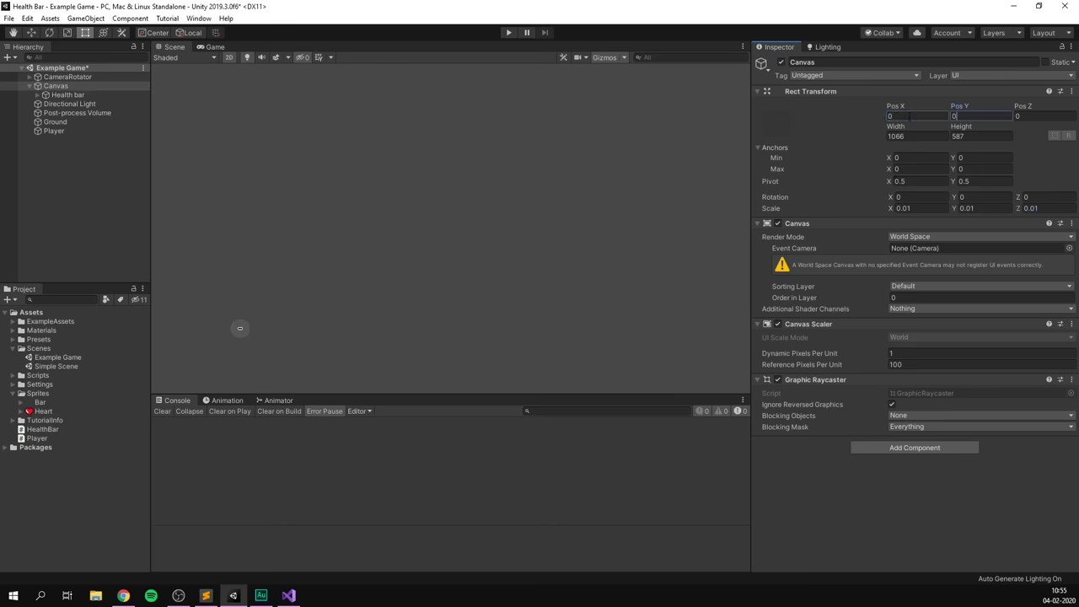
{"action": "key", "text": "Return"}
{"action": "key", "text": "f"}
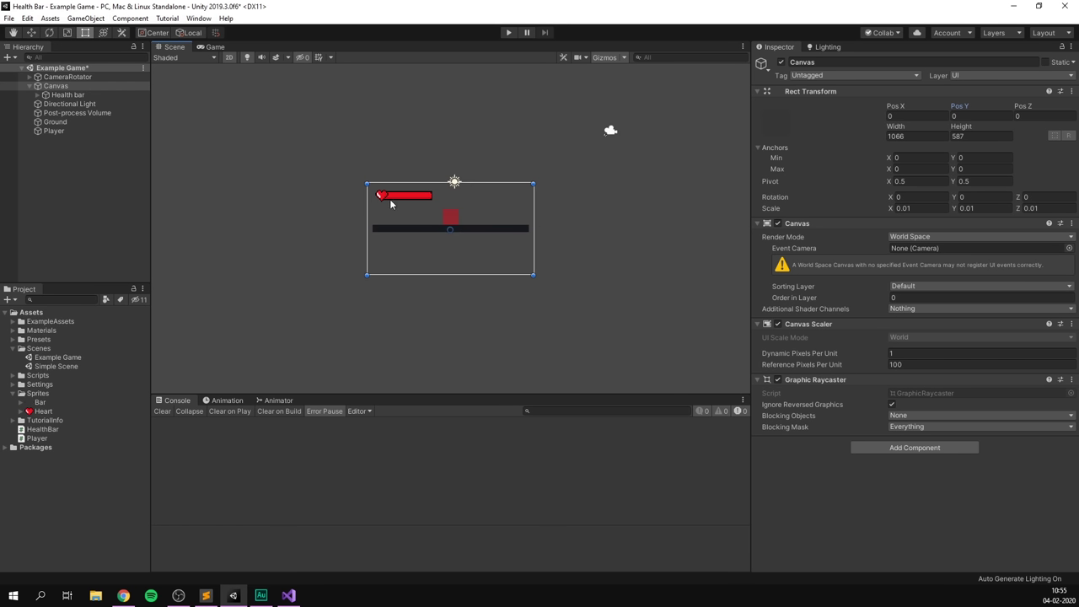
Turn off the 2D view, raise the Canvas above the cube to about Pos Y 3.4, and return to 2D.
{"action": "left_click", "coordinate": [228, 57]}
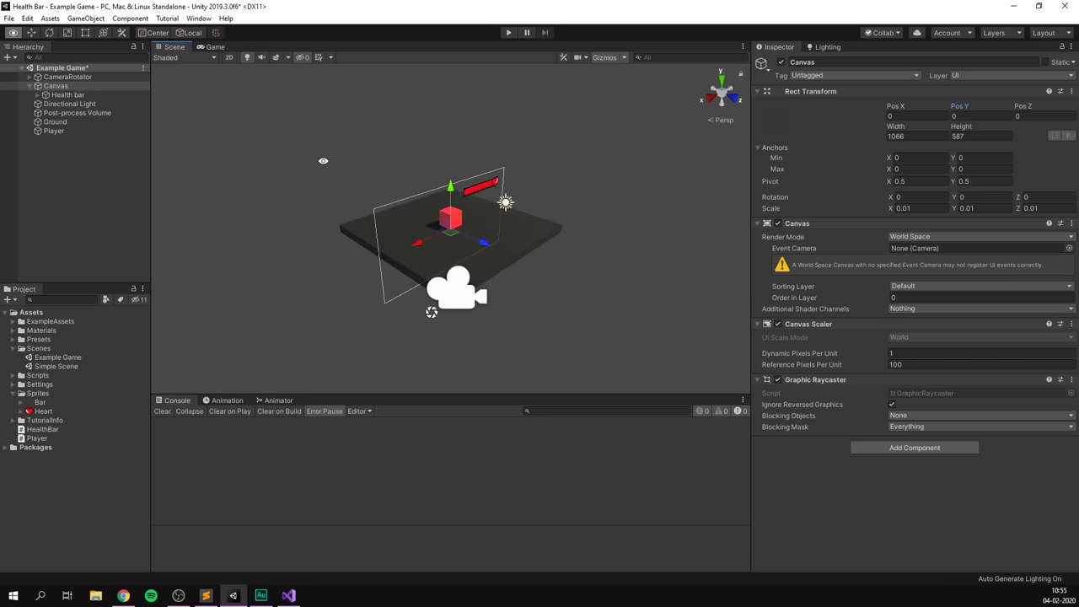
{"action": "left_click_drag", "start_coordinate": [429, 308], "coordinate": [530, 149], "text": "alt"}
{"action": "key", "text": "w"}
{"action": "left_click_drag", "start_coordinate": [453, 196], "coordinate": [453, 152]}
{"action": "key", "text": "2"}
{"action": "key", "text": "t"}
Anchor and position the Health bar at the canvas's center, and shrink the Canvas symmetrically around it to about 440 by 134.
{"action": "left_click", "coordinate": [88, 93]}
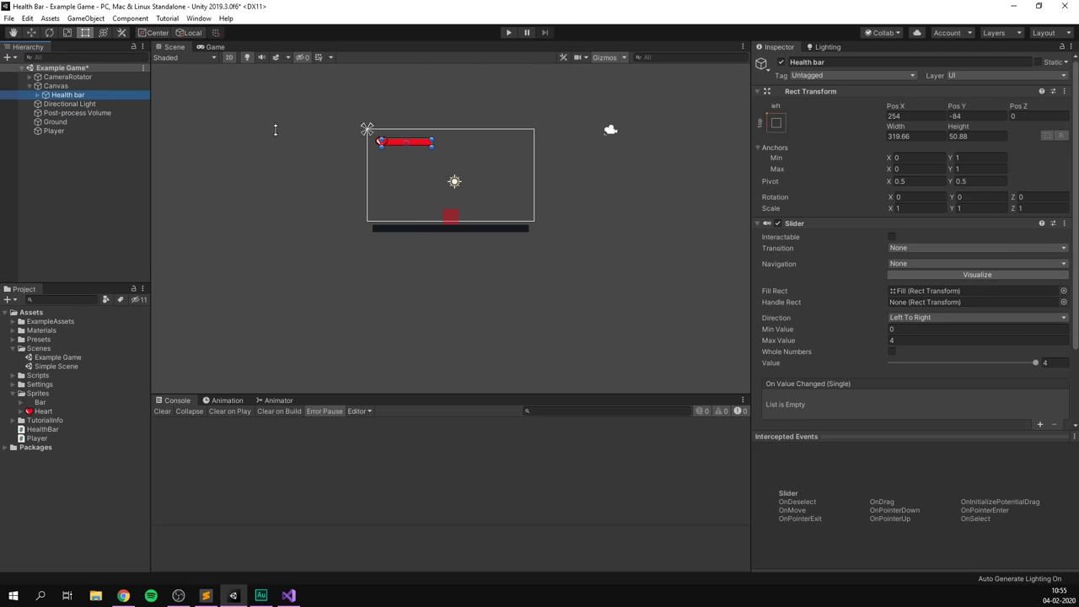
{"action": "left_click", "coordinate": [776, 122]}
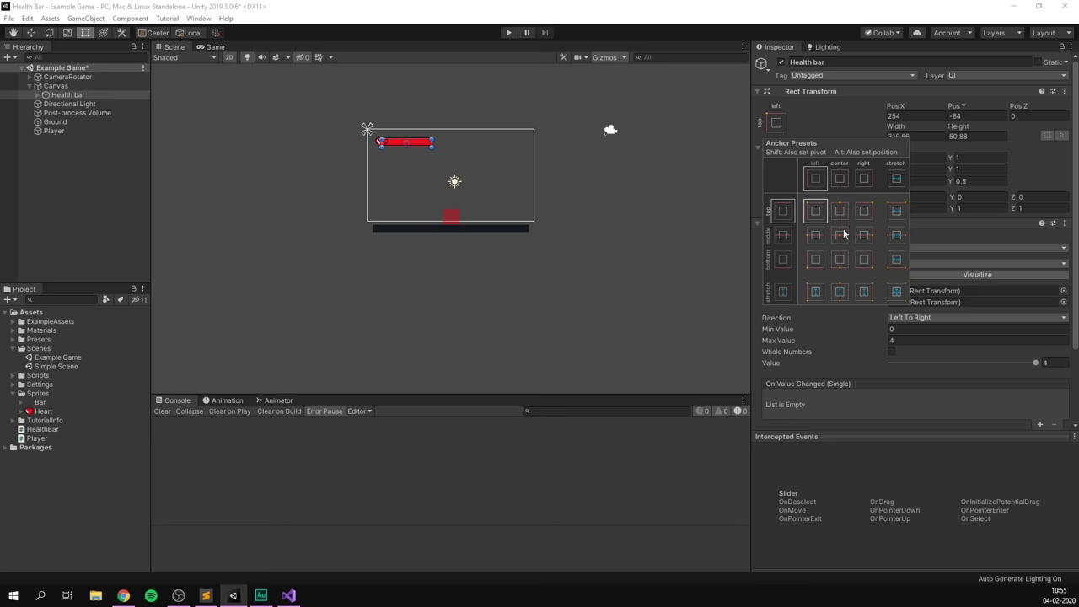
{"action": "key", "text": "alt"}
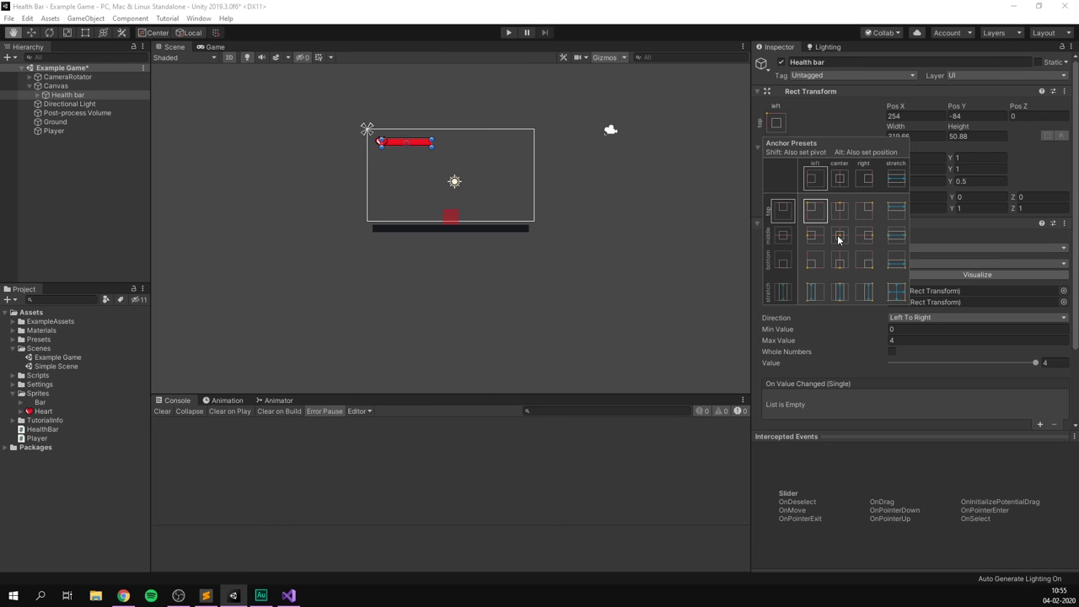
{"action": "left_click", "coordinate": [837, 234], "text": "alt"}
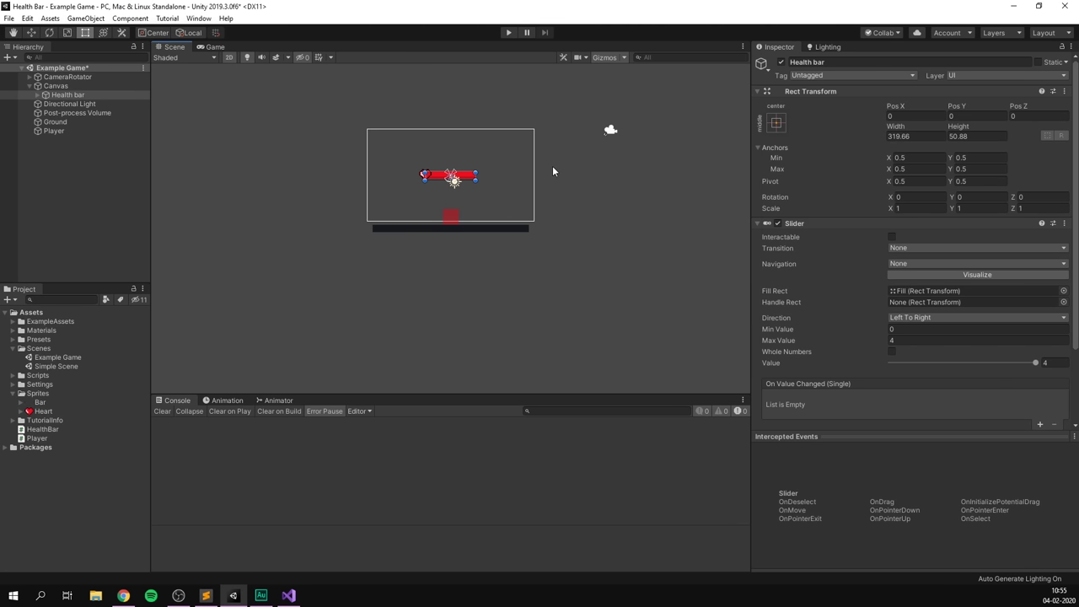
{"action": "left_click", "coordinate": [64, 88]}
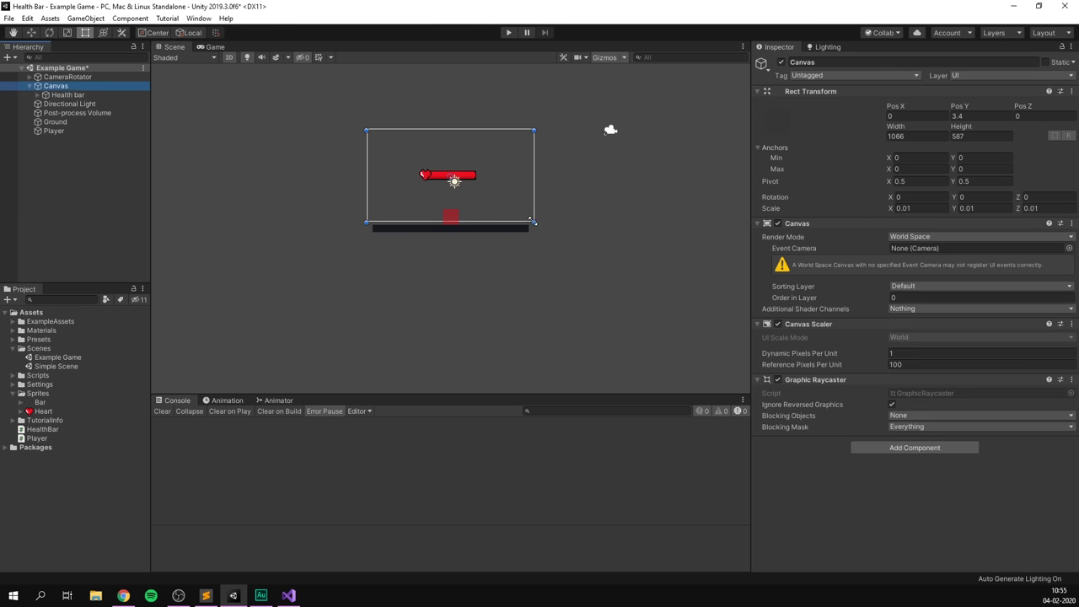
{"action": "left_click_drag", "start_coordinate": [530, 219], "coordinate": [486, 187], "text": "alt"}
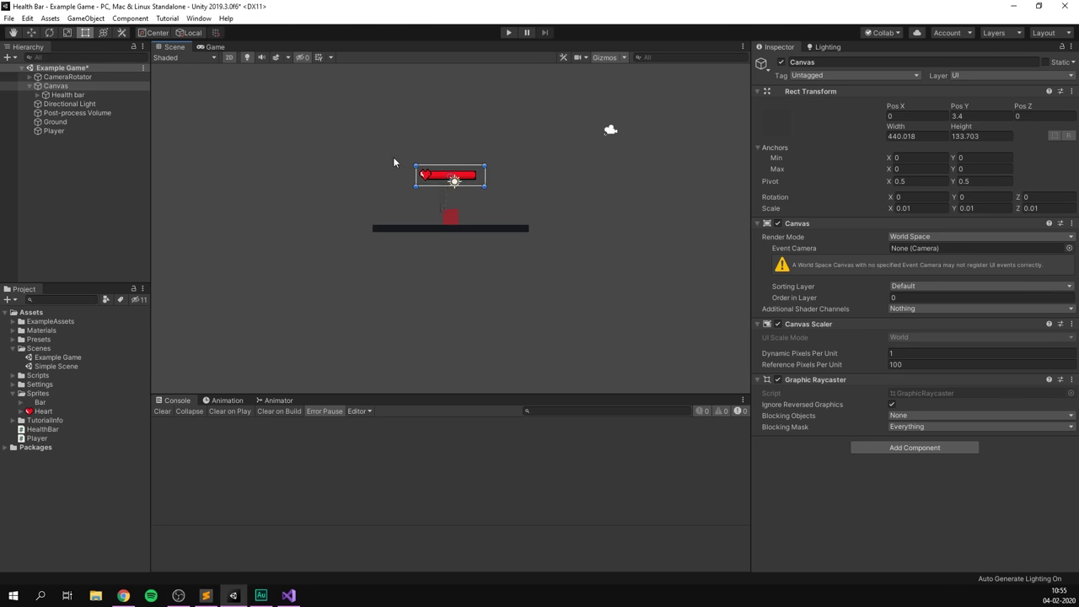
In the 3D view, make the Canvas a child of Player and lower it to about Pos Y 1.38, just above the cube.
{"action": "left_click", "coordinate": [228, 57]}
{"action": "key", "text": "w"}
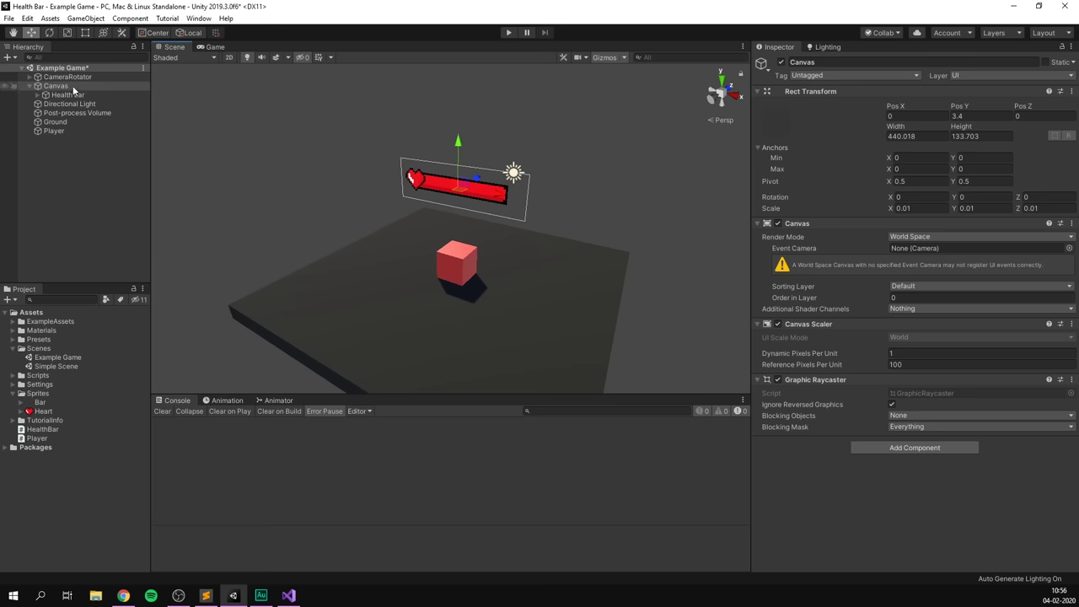
{"action": "left_click_drag", "start_coordinate": [64, 87], "coordinate": [65, 133]}
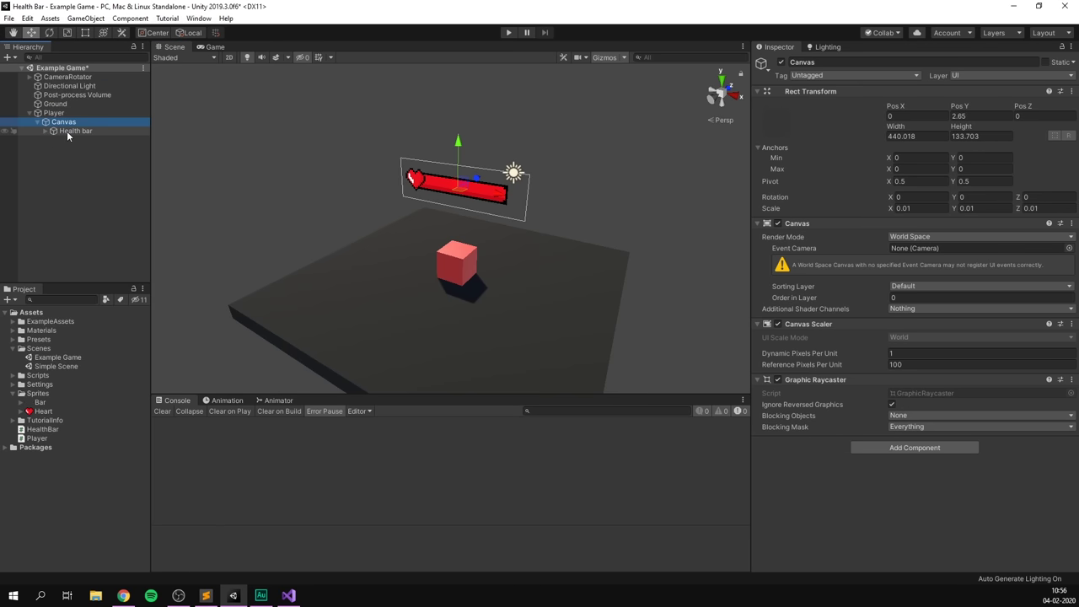
{"action": "left_click", "coordinate": [54, 113]}
{"action": "mouse_move", "coordinate": [459, 234]}
{"action": "left_mouse_down"}
{"action": "mouse_move", "coordinate": [365, 295]}
{"action": "mouse_move", "coordinate": [498, 223]}
{"action": "mouse_move", "coordinate": [461, 231]}
{"action": "left_mouse_up"}
{"action": "left_click", "coordinate": [64, 121]}
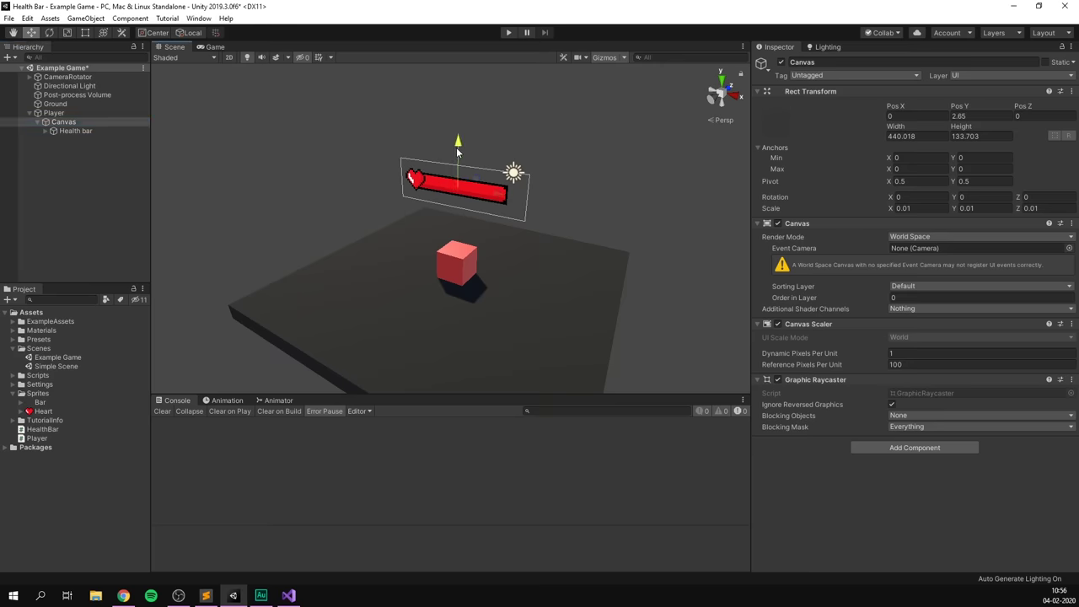
{"action": "mouse_move", "coordinate": [456, 152]}
{"action": "left_mouse_down"}
{"action": "mouse_move", "coordinate": [456, 187]}
{"action": "mouse_move", "coordinate": [514, 223]}
{"action": "mouse_move", "coordinate": [469, 190]}
{"action": "mouse_move", "coordinate": [522, 201]}
{"action": "mouse_move", "coordinate": [462, 179]}
{"action": "mouse_move", "coordinate": [463, 168]}
{"action": "left_mouse_up"}
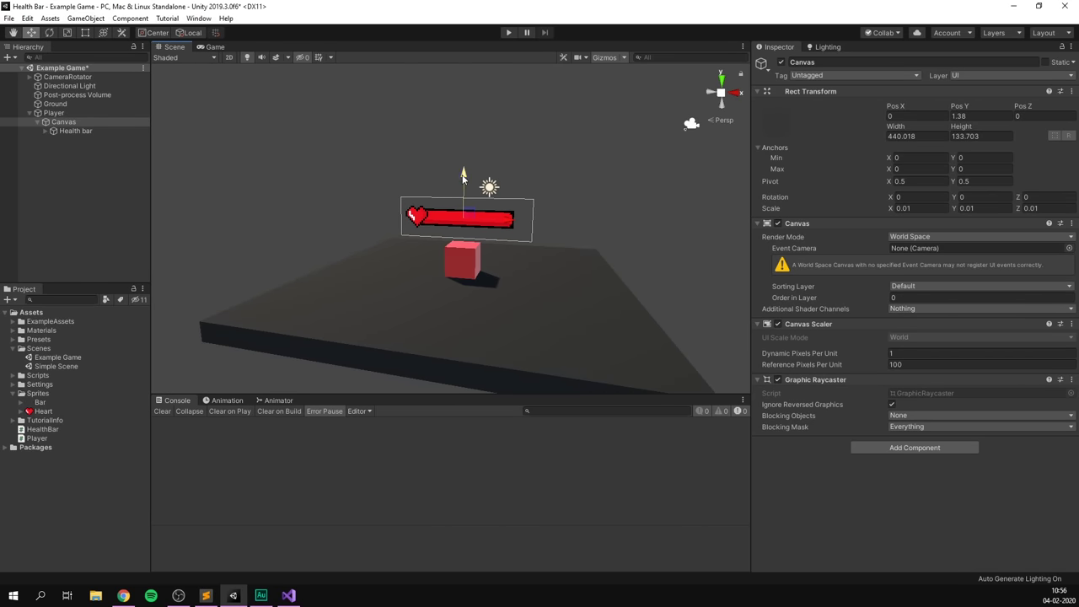
Test the world-space health bar in play mode by damaging the player while the camera rotates, and stop playing.
{"action": "left_click", "coordinate": [215, 47]}
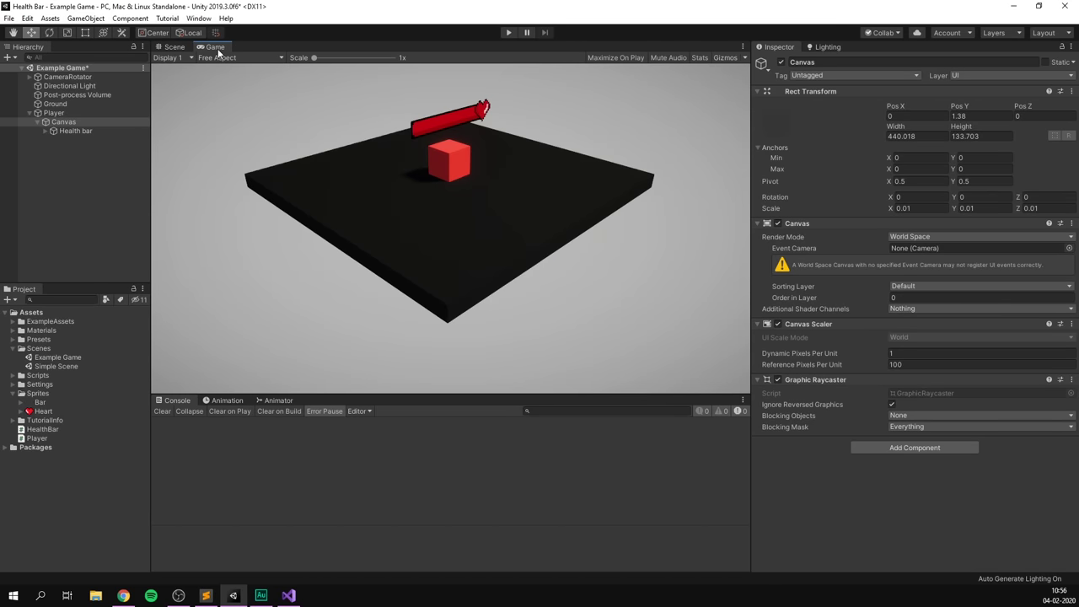
{"action": "key", "text": "ctrl+p"}
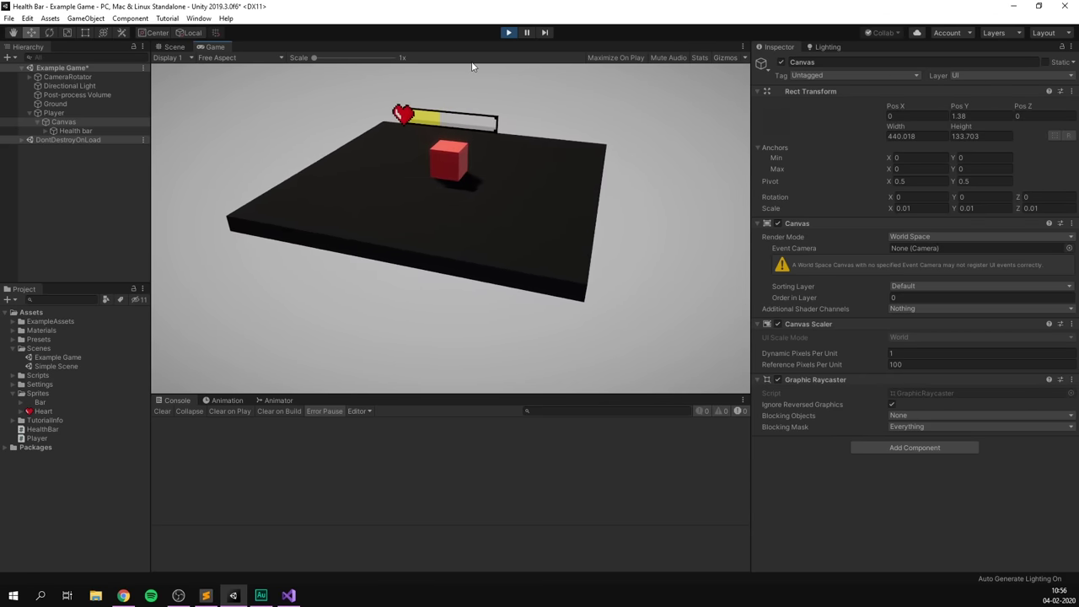
{"action": "key", "text": "space"}
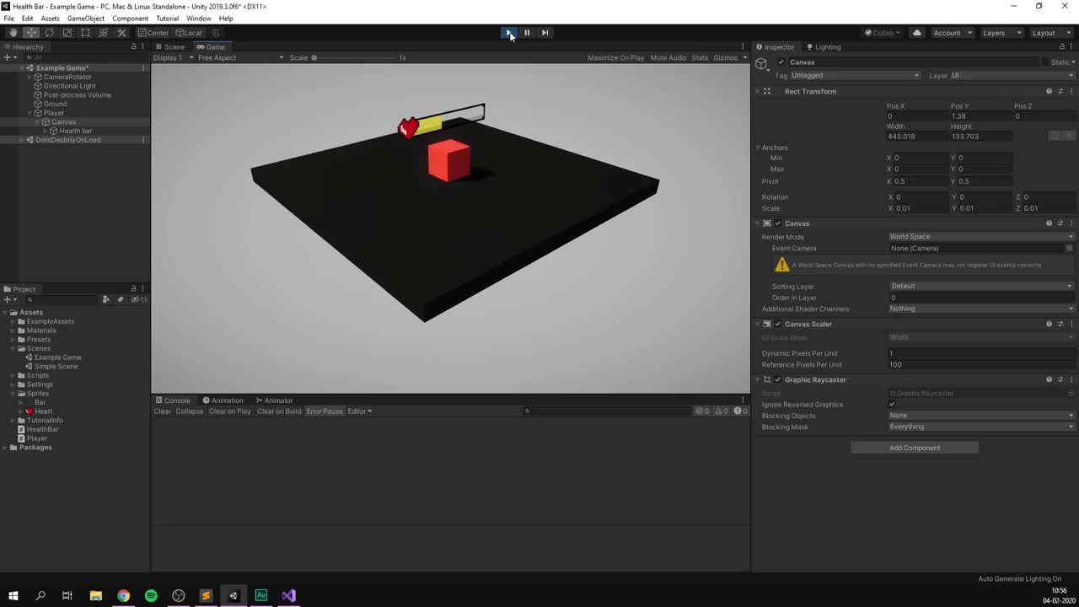
{"action": "left_click", "coordinate": [509, 33]}
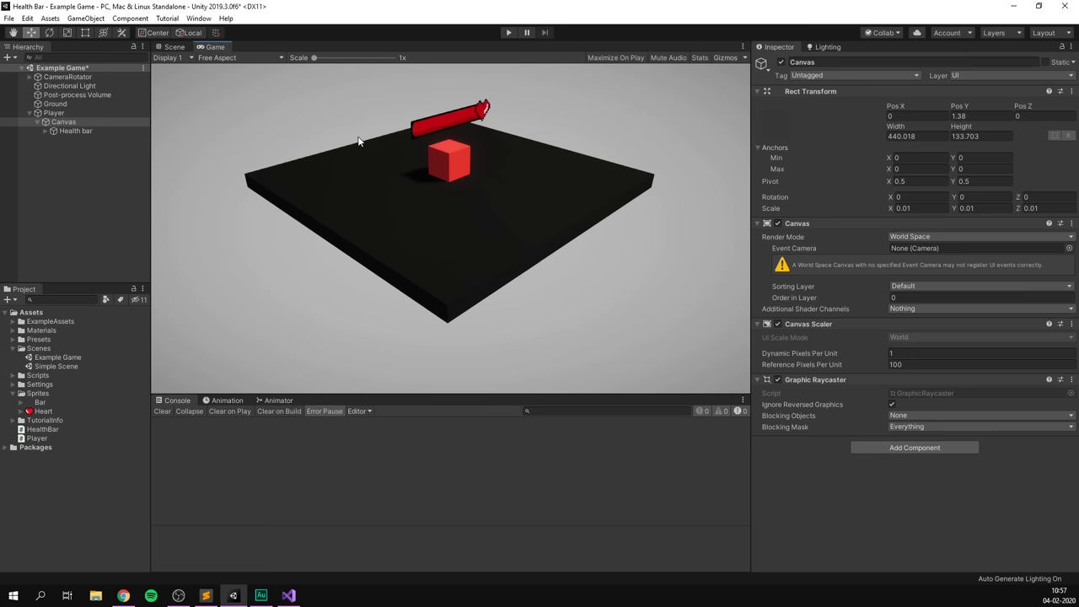
Create a new script named Billboard and add it to the Canvas as a component.
{"action": "left_click", "coordinate": [113, 122]}
{"action": "left_click", "coordinate": [902, 447]}
{"action": "key", "text": "BackSpace"}
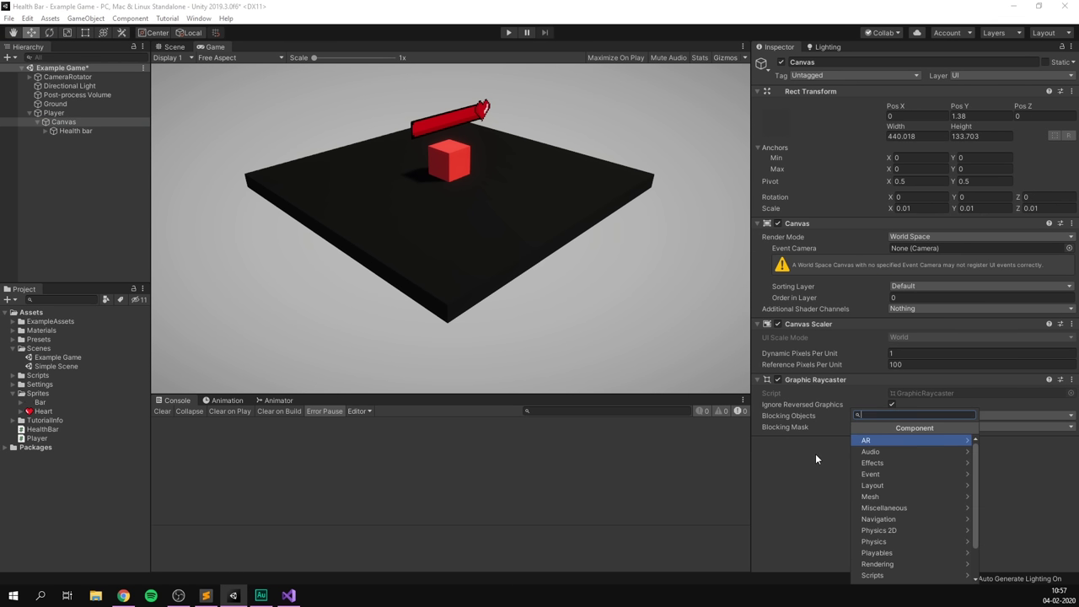
{"action": "type", "text": "Billboard"}
{"action": "key", "text": "Return"}
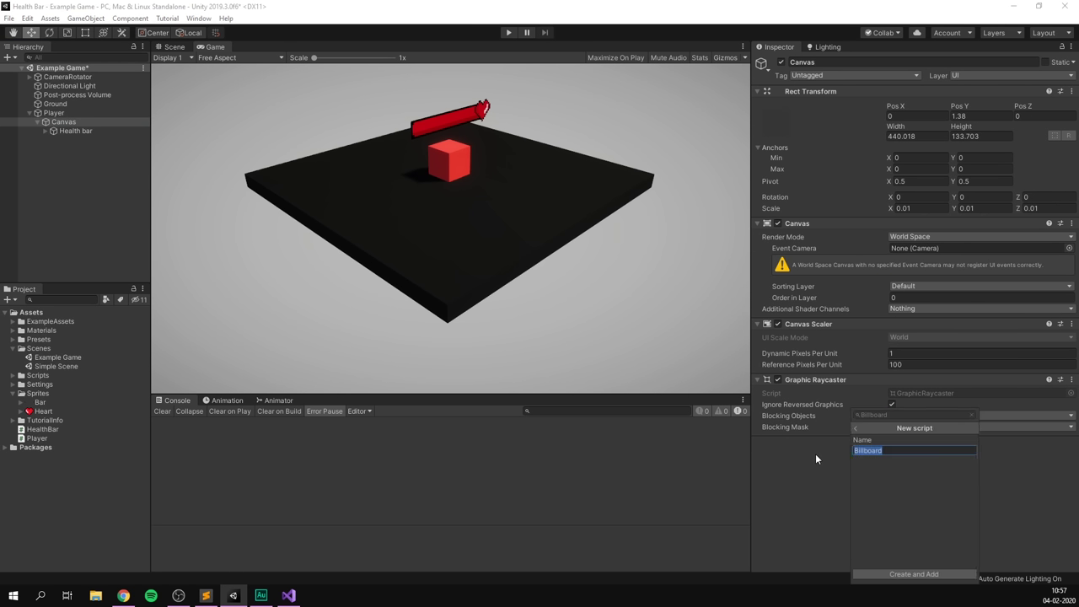
{"action": "left_click", "coordinate": [911, 572]}
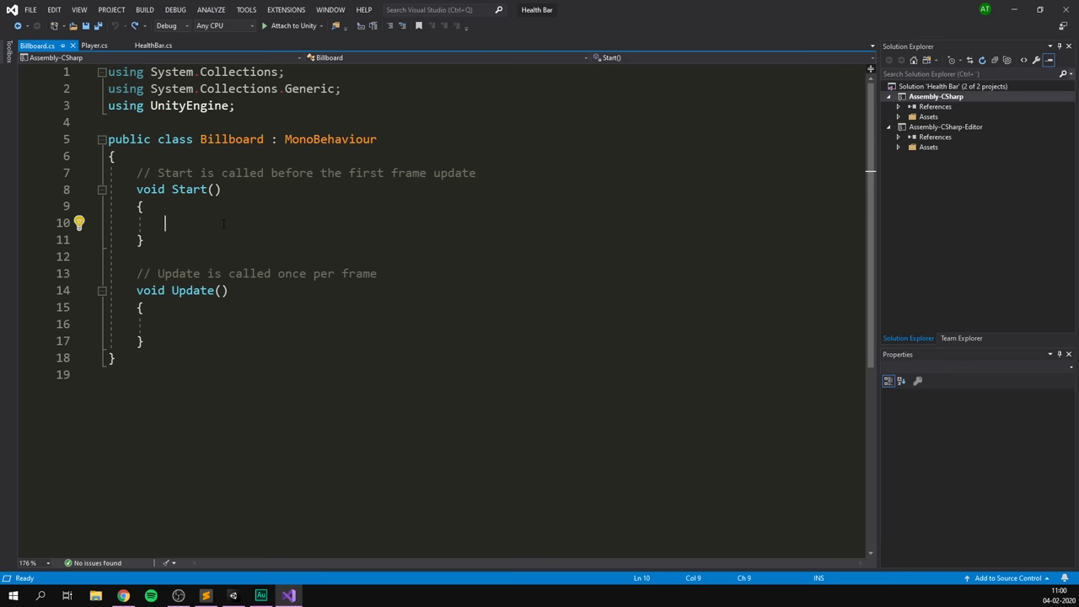
Declare a public Transform variable named cam at the start of the Billboard class.
{"action": "left_click", "coordinate": [181, 157]}
{"action": "key", "text": "Return"}
{"action": "key", "text": "Return"}
{"action": "key", "text": "Up"}
{"action": "type", "text": "p"}
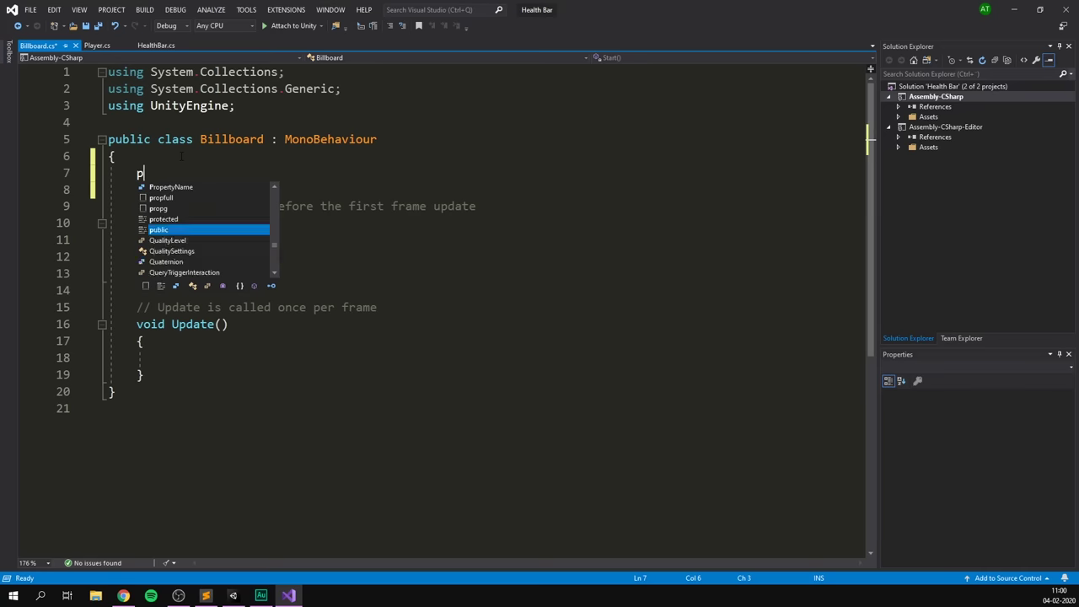
{"action": "type", "text": "ublic Transfor"}
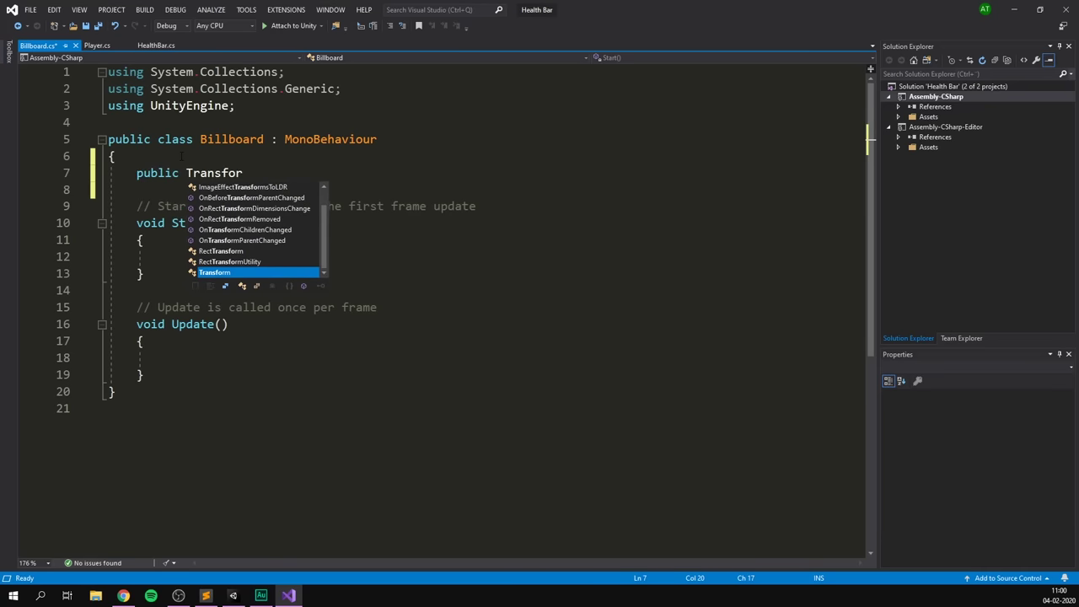
{"action": "type", "text": "m cam;"}
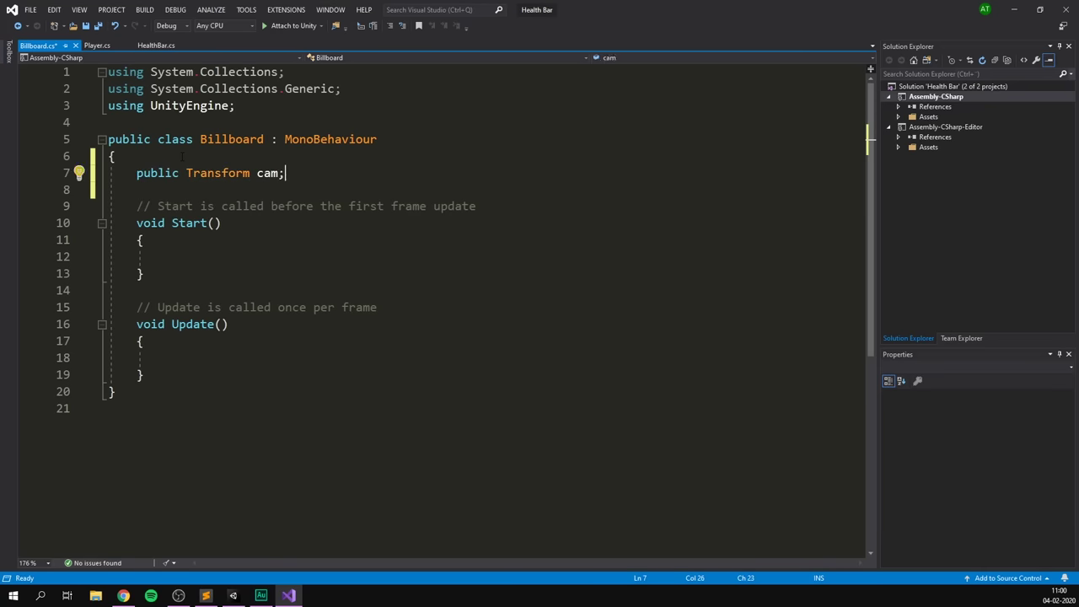
Delete the Start method with its comment, the surplus blank line, and the comment above Update in the Billboard class.
{"action": "left_click_drag", "start_coordinate": [33, 290], "coordinate": [33, 212]}
{"action": "key", "text": "Delete"}
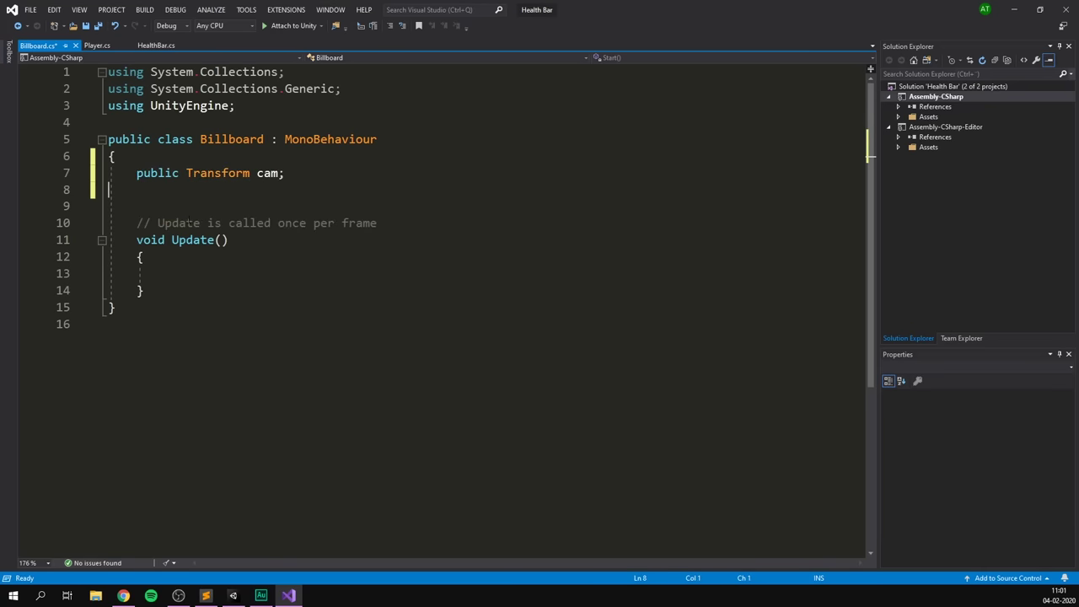
{"action": "left_click", "coordinate": [137, 256]}
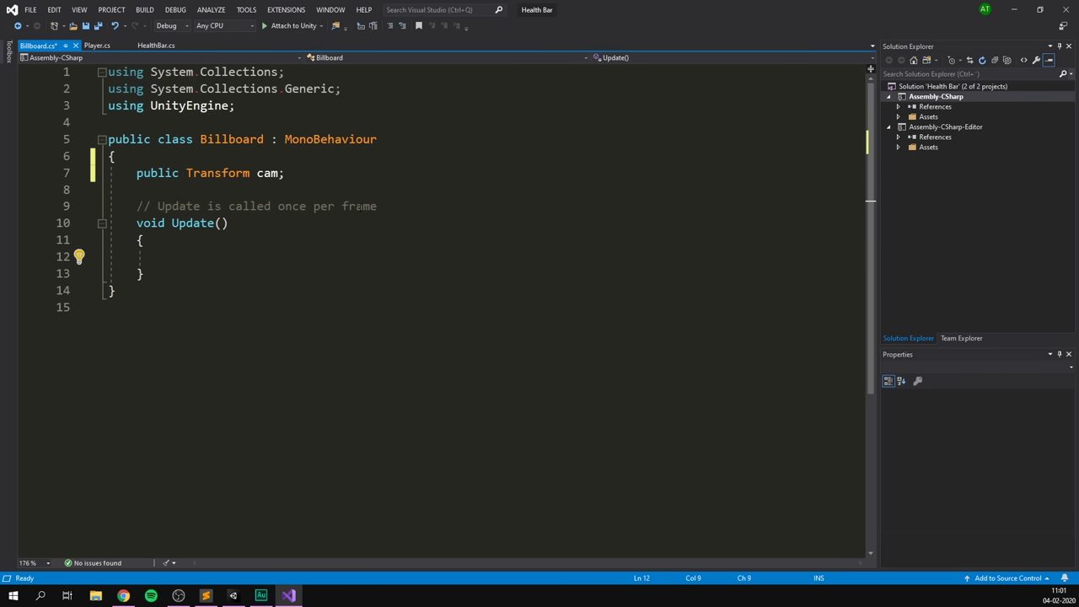
{"action": "left_click_drag", "start_coordinate": [378, 206], "coordinate": [86, 211]}
{"action": "key", "text": "Delete"}
Place the text cursor directly before the name Update in the method declaration.
{"action": "left_click", "coordinate": [171, 206]}
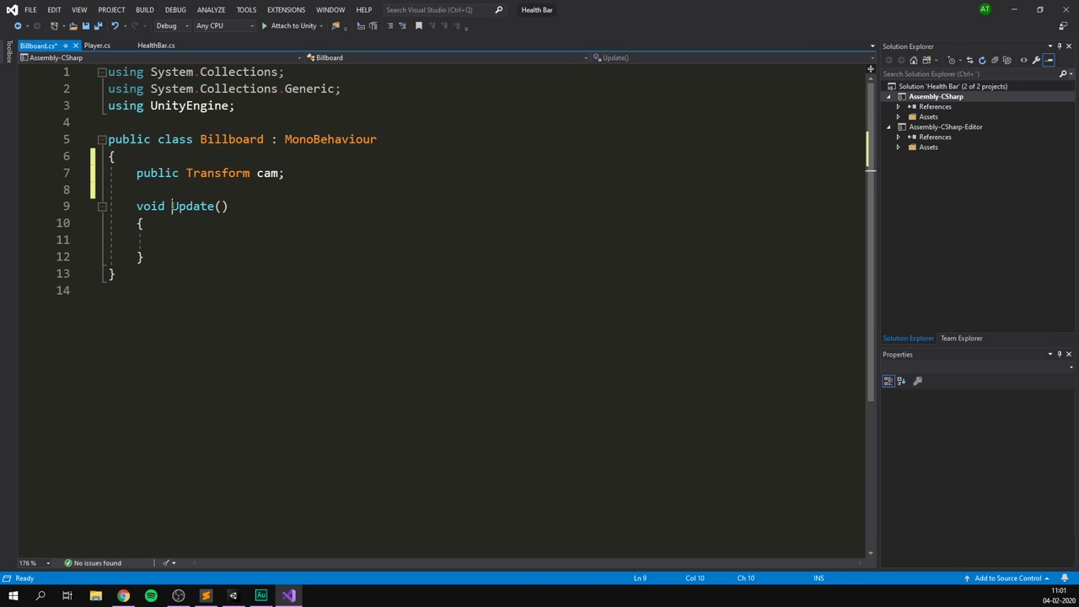